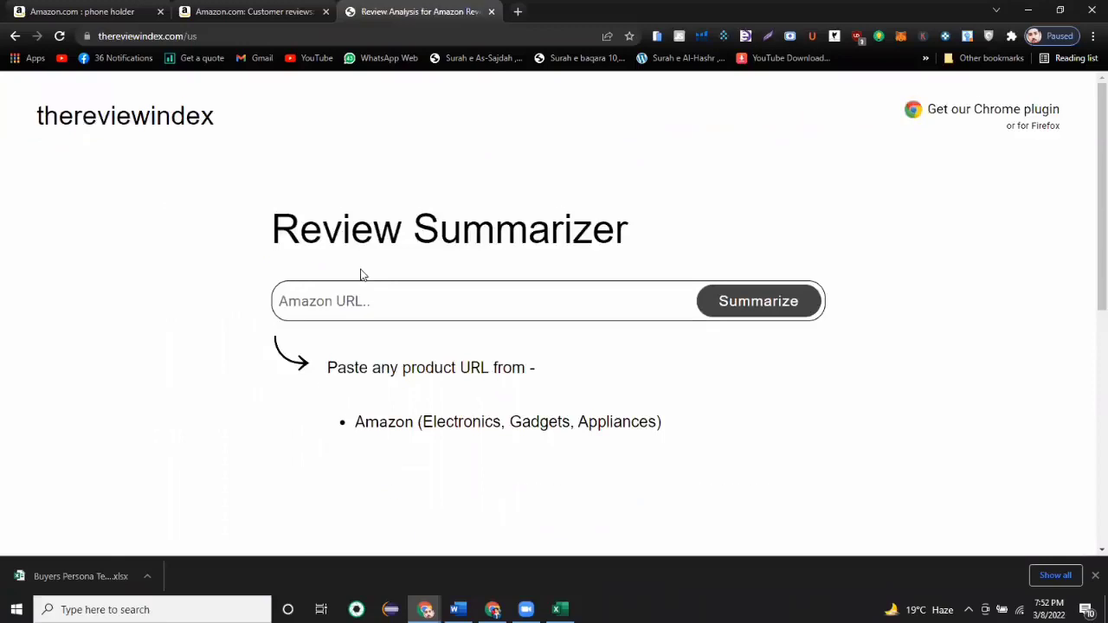
Open the Cell Phone Clip on Stand Holder product page from its Amazon customer reviews and copy its URL.
left_click(250, 11)
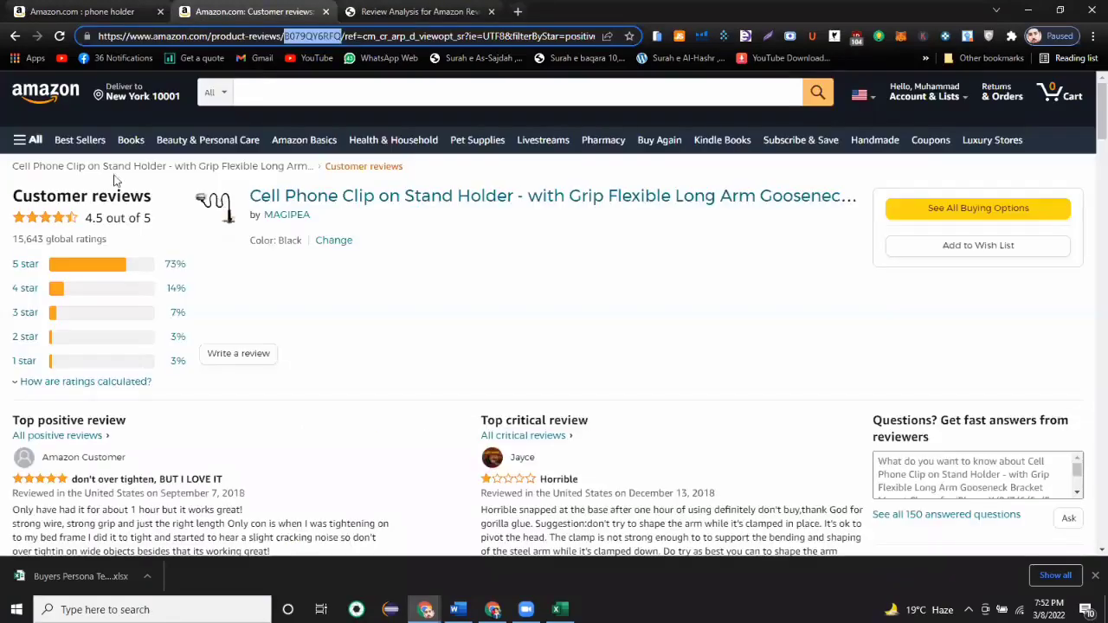
left_click(65, 170)
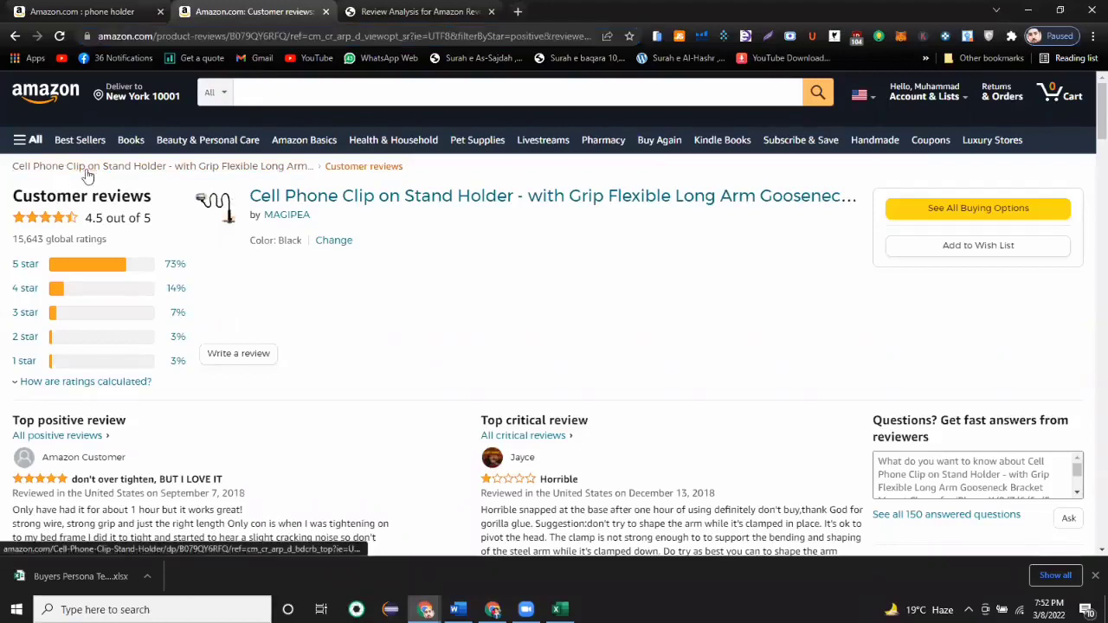
left_click(204, 139)
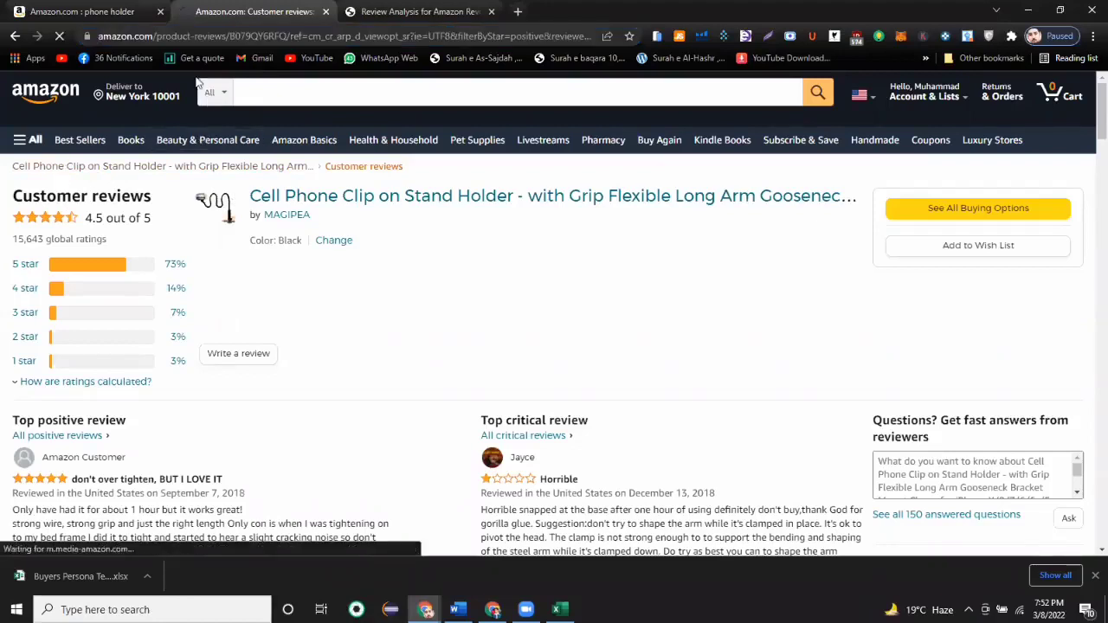
right_click(210, 36)
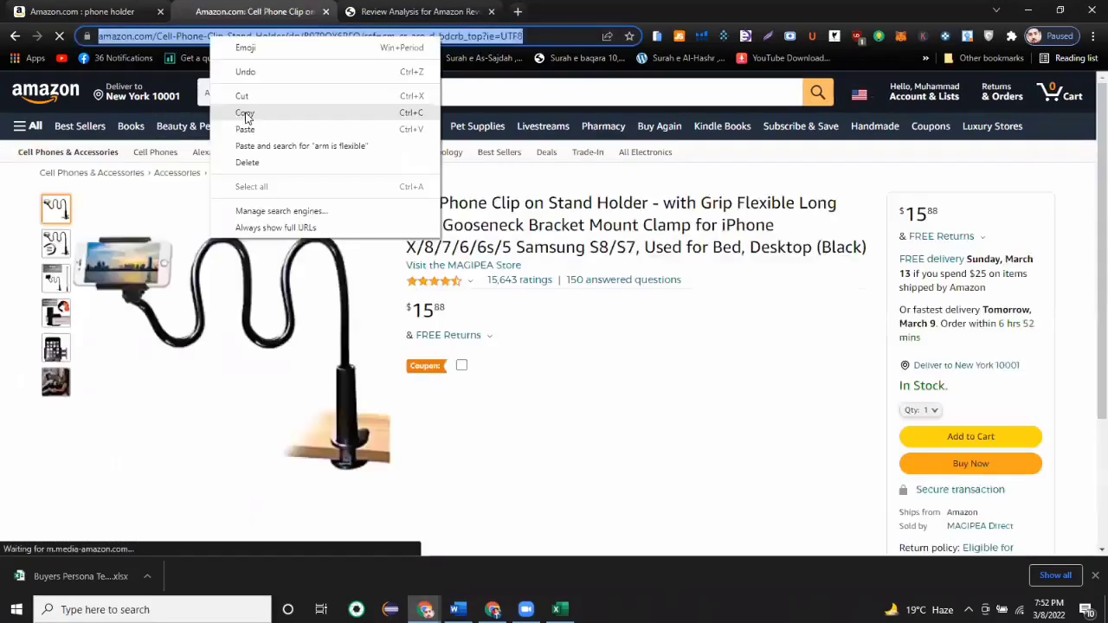
Summarize the phone holder's reviews in the Review Summarizer using the copied Amazon product URL.
key("ctrl+Tab")
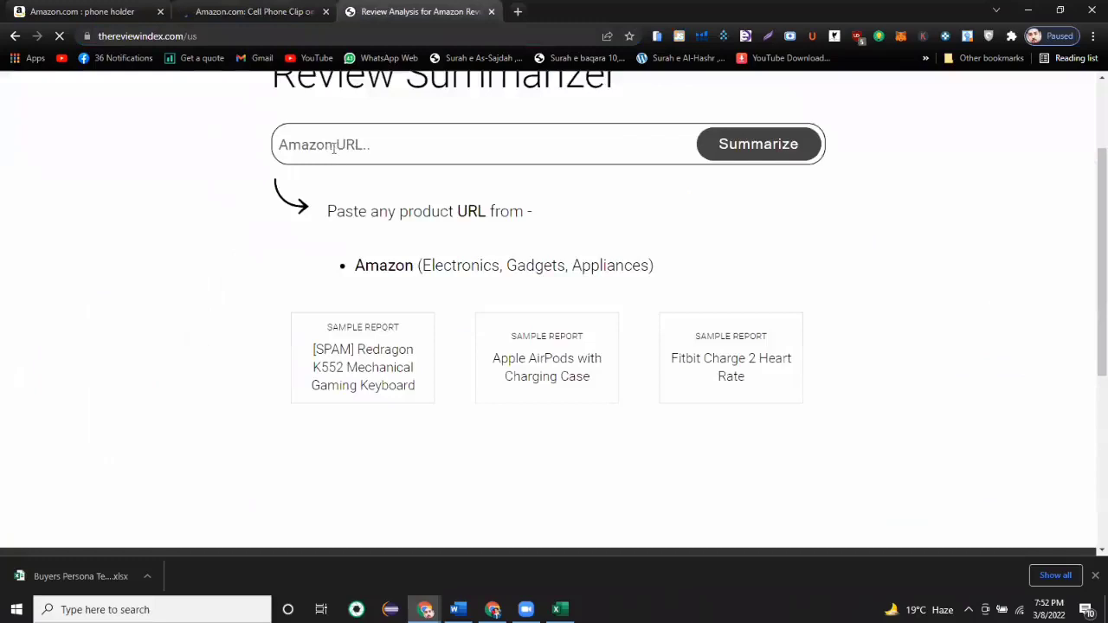
left_click(627, 158)
key("ctrl+v")
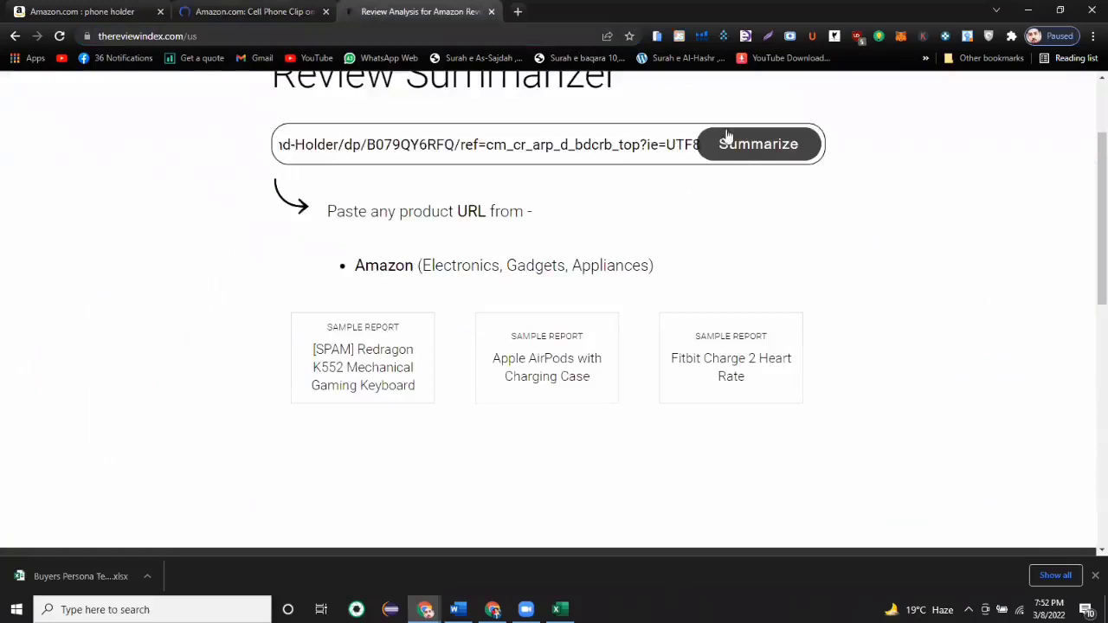
left_click(726, 137)
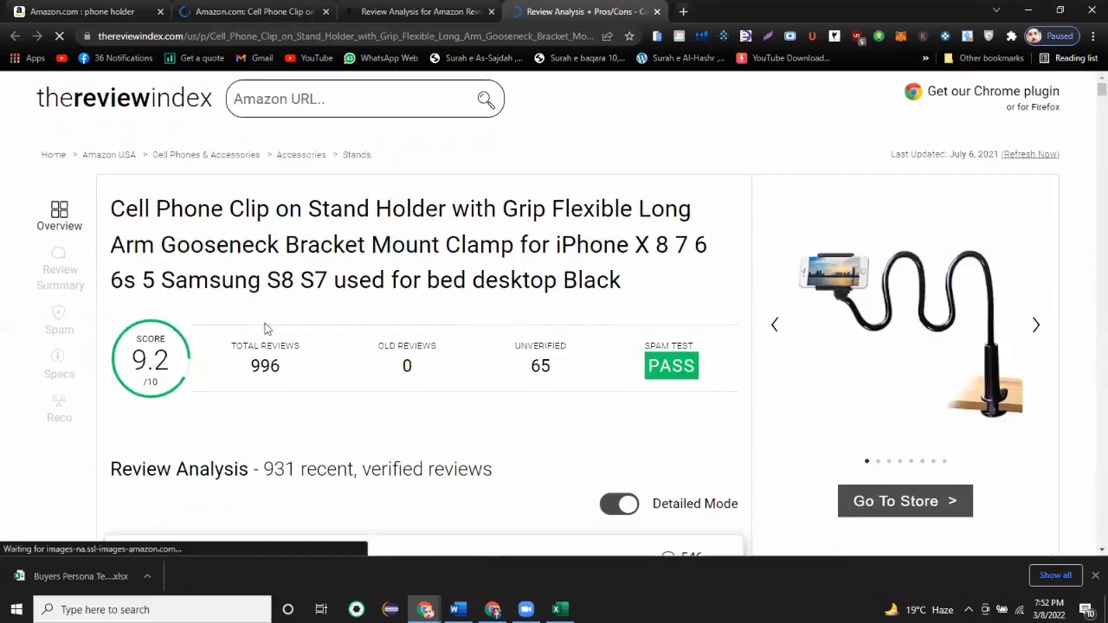
Compare the Amazon product page with the report, examining its score, review counts, spam test and detailed review analysis categories.
left_click(251, 11)
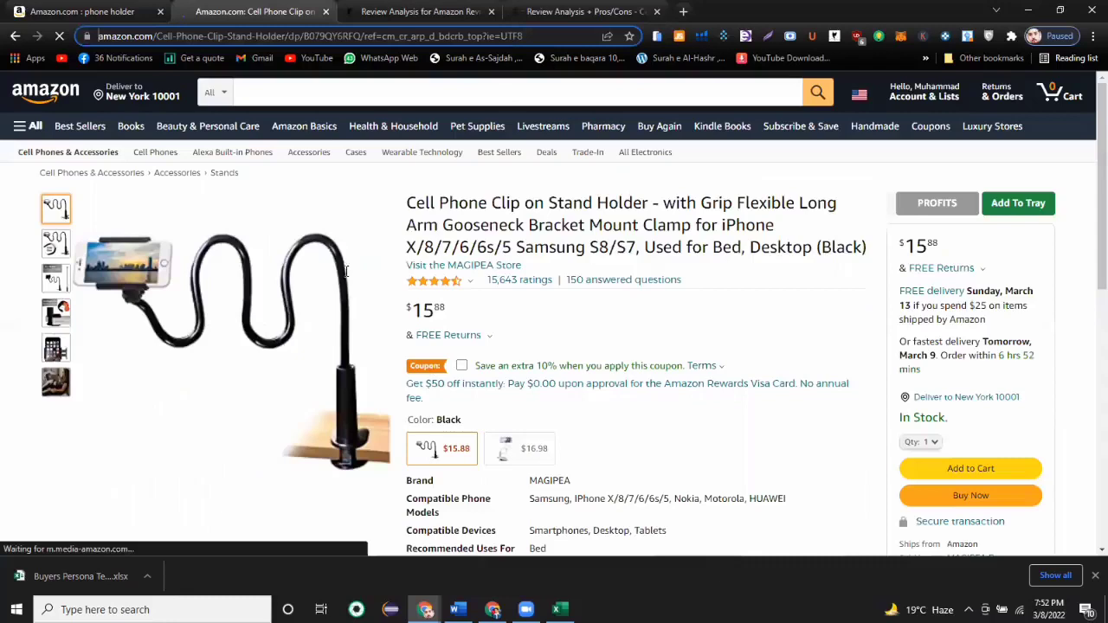
key("ctrl+Tab")
key("ctrl+Tab")
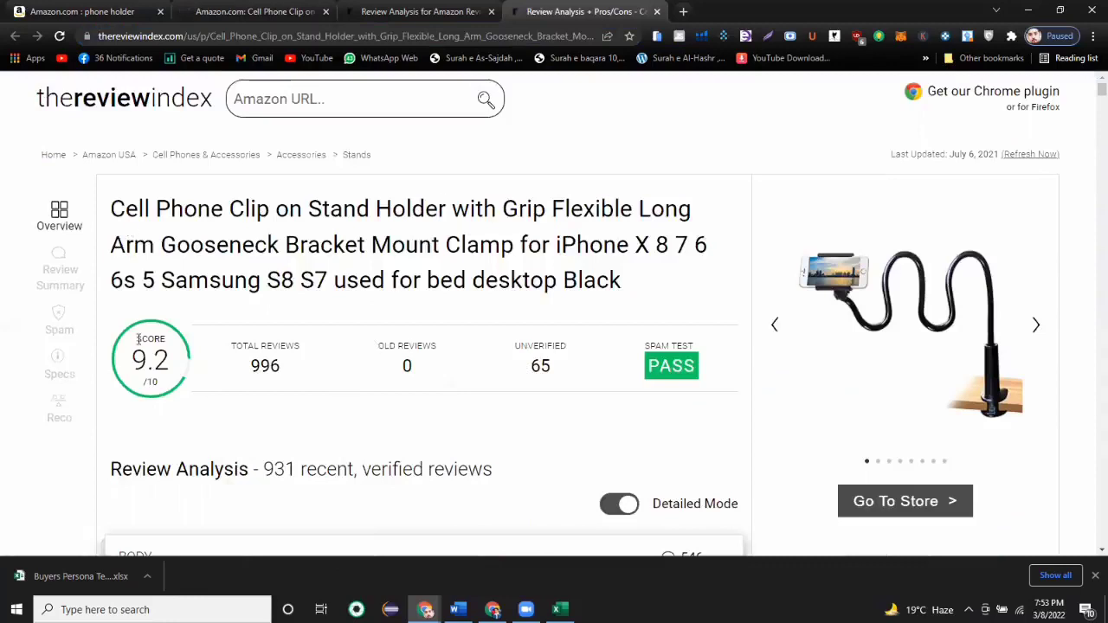
scroll(303, 421, "down", 1)
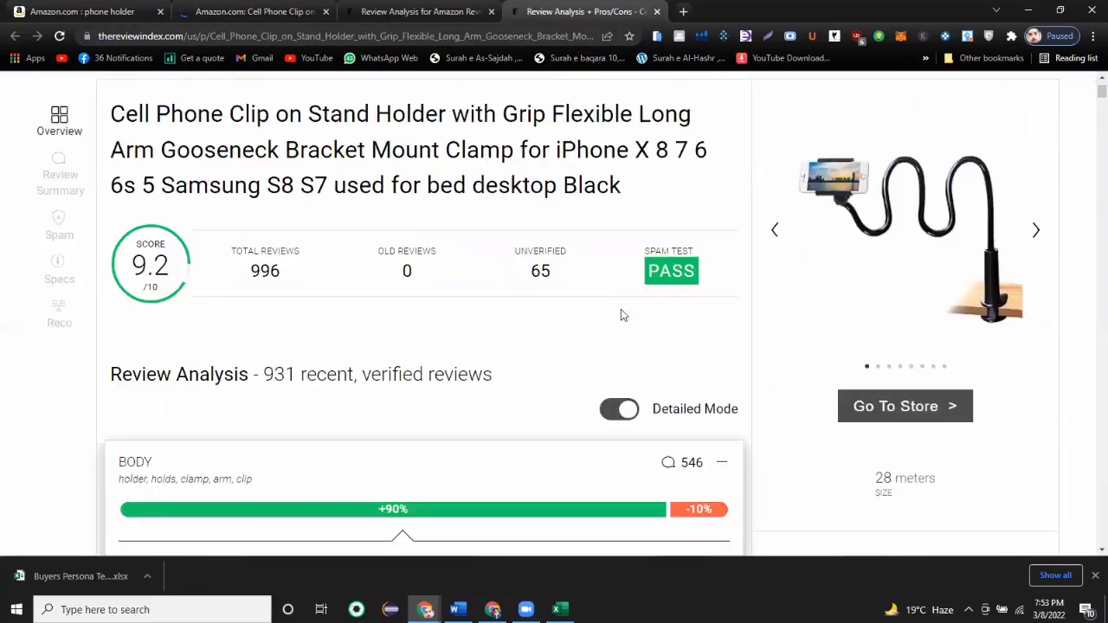
scroll(623, 312, "down", 1)
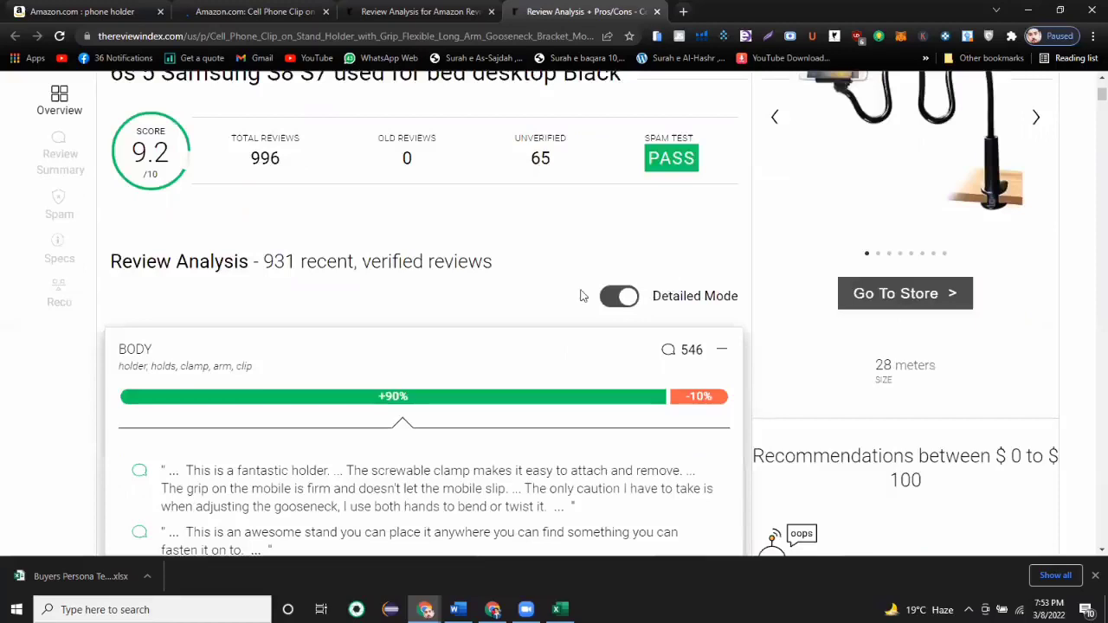
left_click(614, 299)
left_click(667, 296)
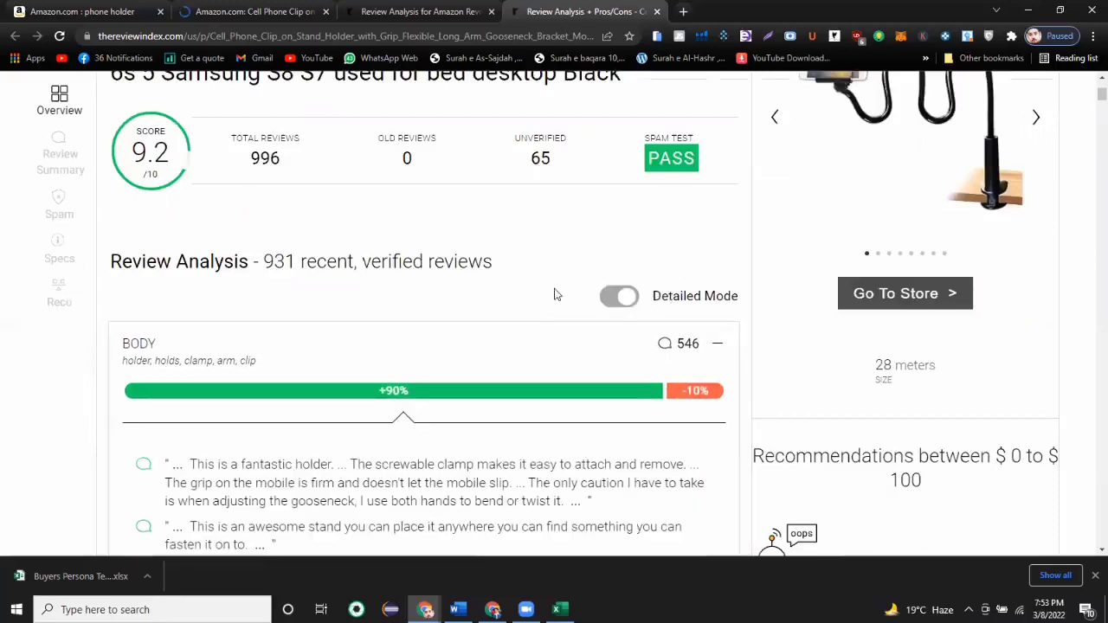
scroll(415, 303, "down", 1)
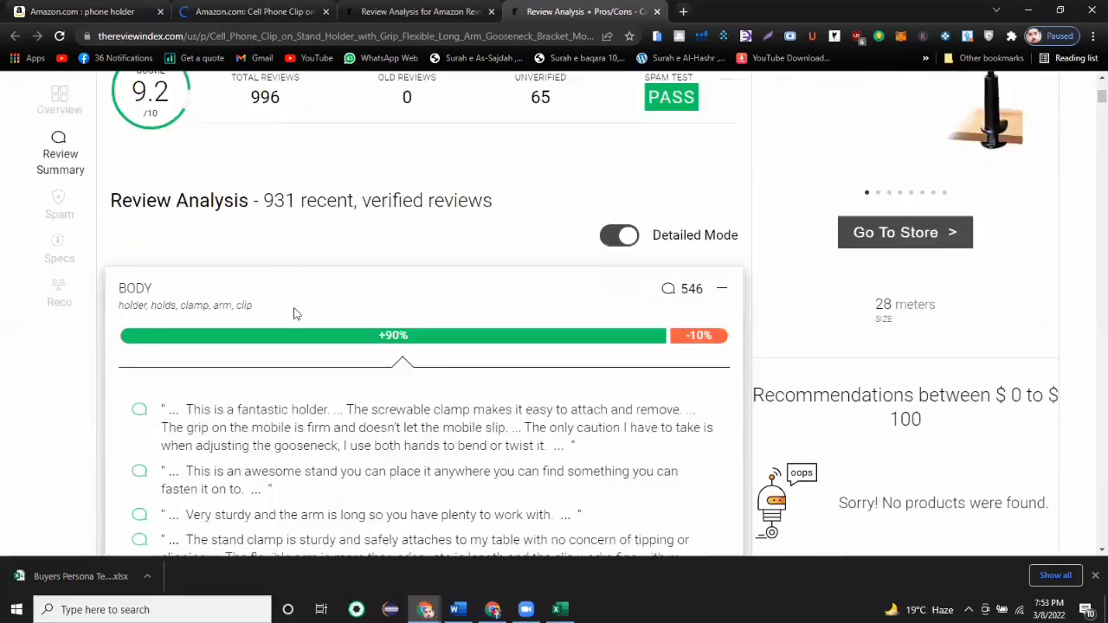
scroll(1086, 285, "down", 3)
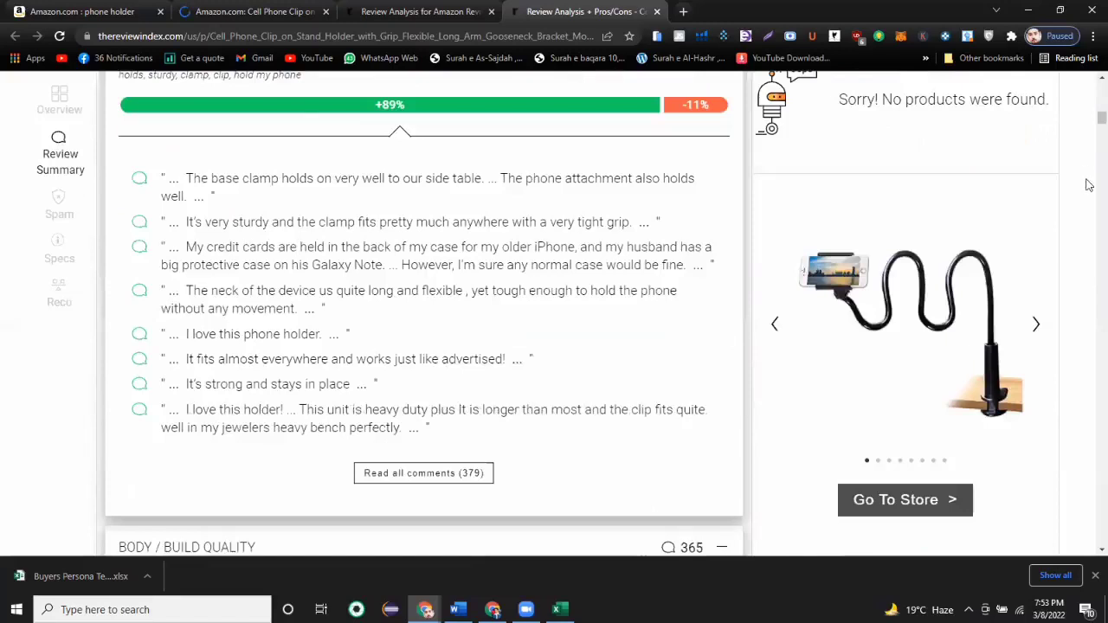
scroll(1089, 264, "down", 5)
scroll(1088, 346, "down", 5)
scroll(1088, 433, "down", 5)
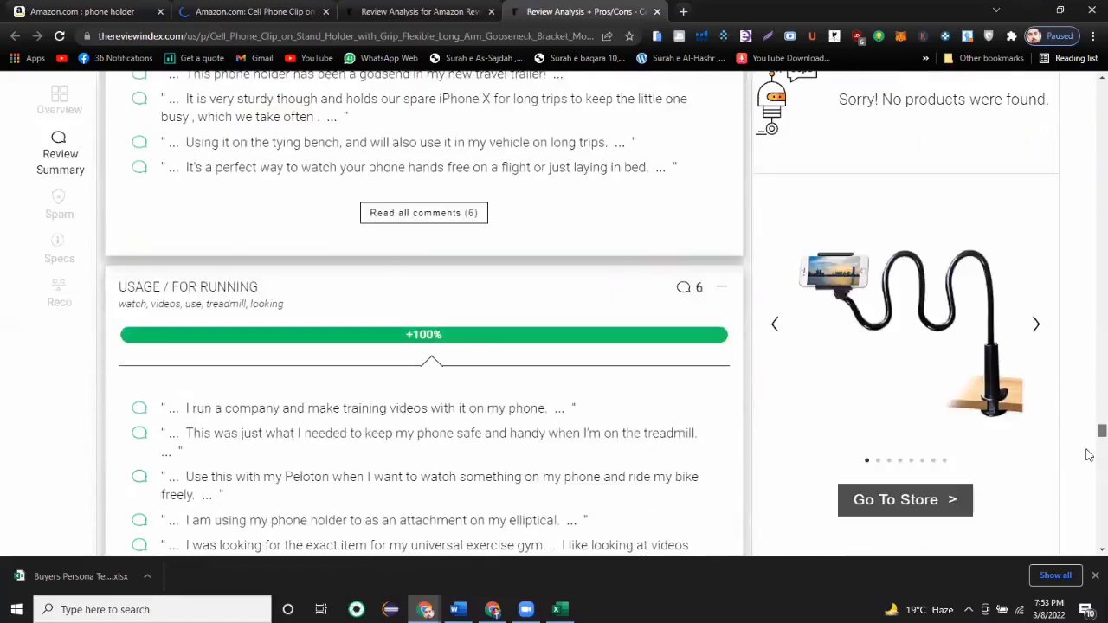
key("Home")
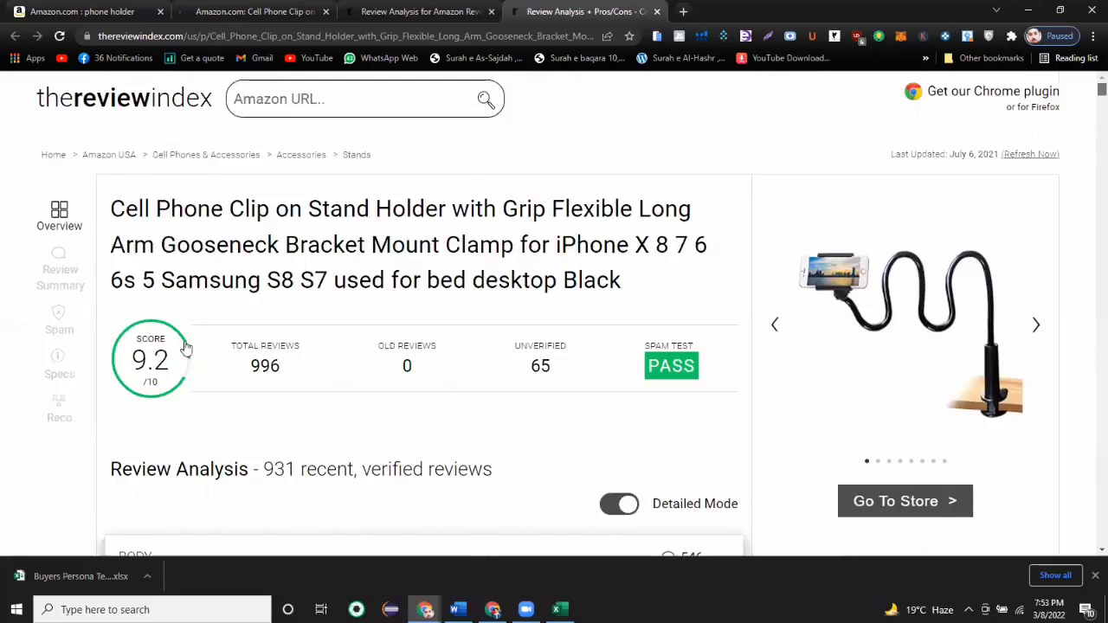
Open the full list of comments for the Body category and read through the positive ones.
scroll(124, 308, "down", 3)
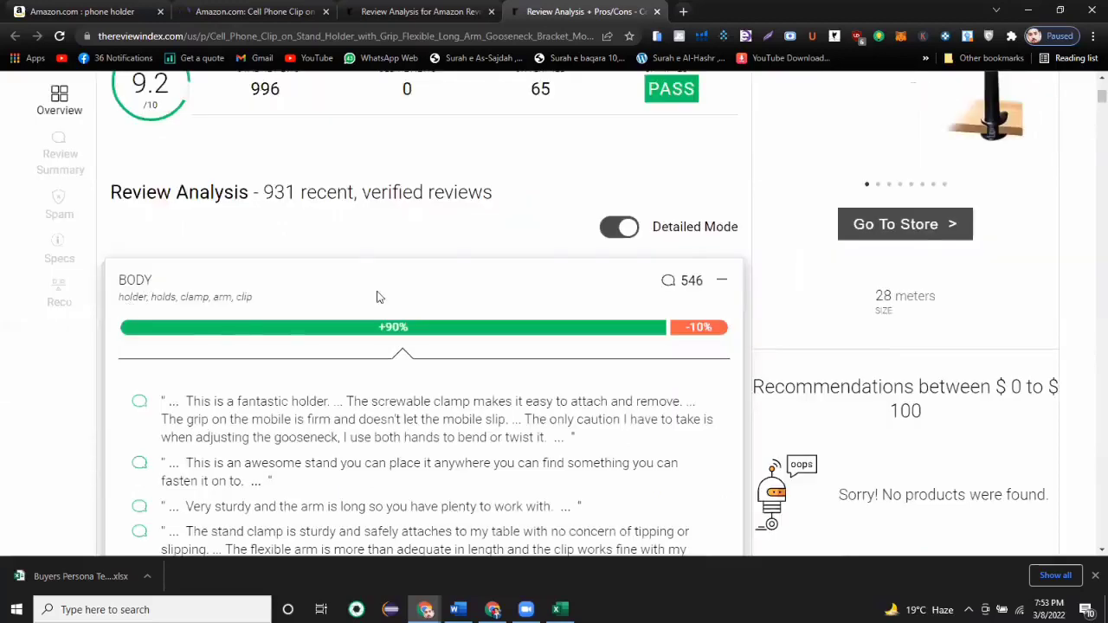
scroll(378, 298, "down", 2)
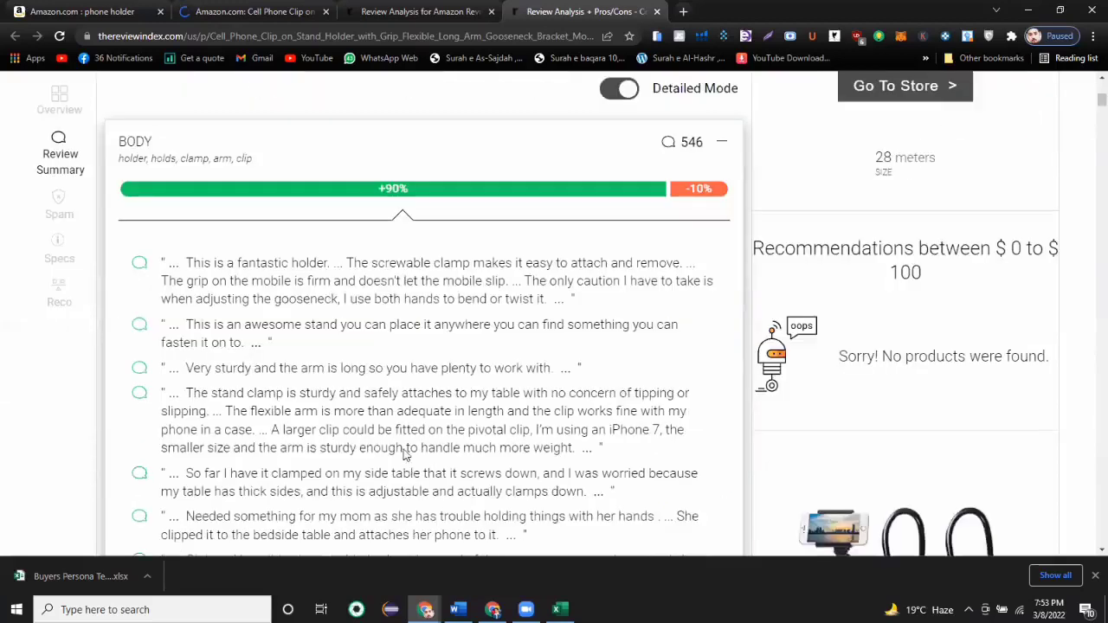
left_click(408, 450)
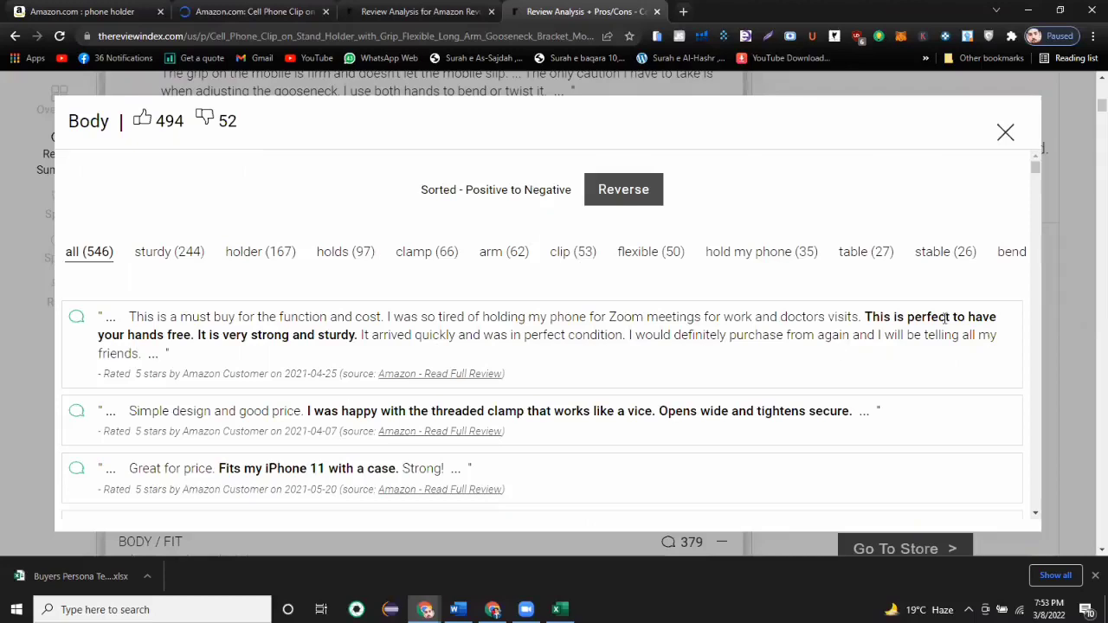
left_click_drag(872, 317, 167, 335)
left_click_drag(407, 413, 291, 335)
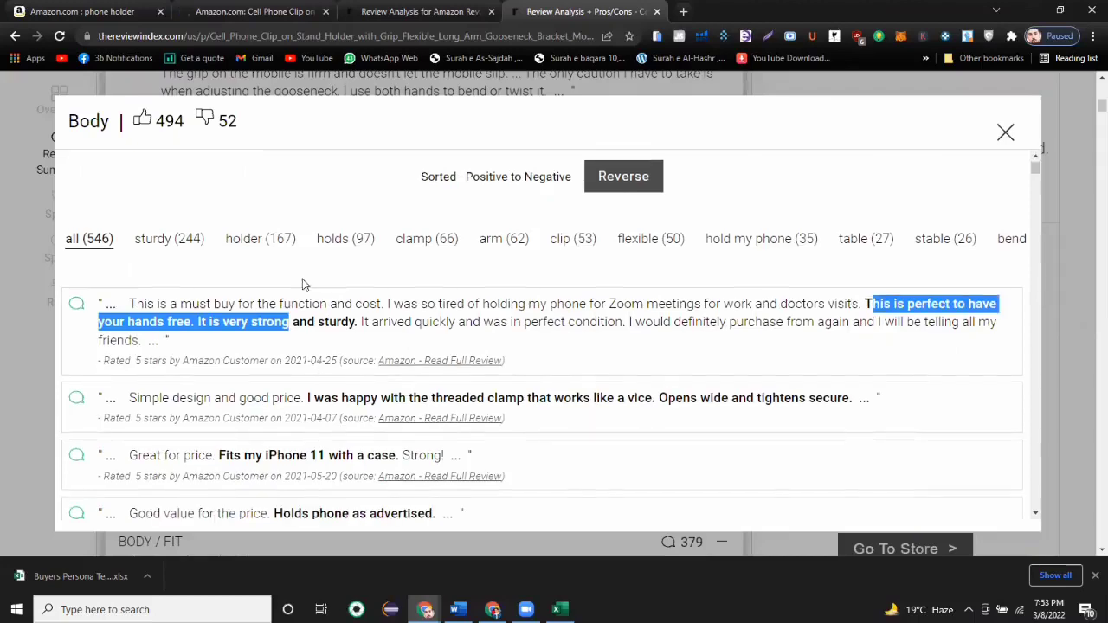
scroll(643, 321, "down", 3)
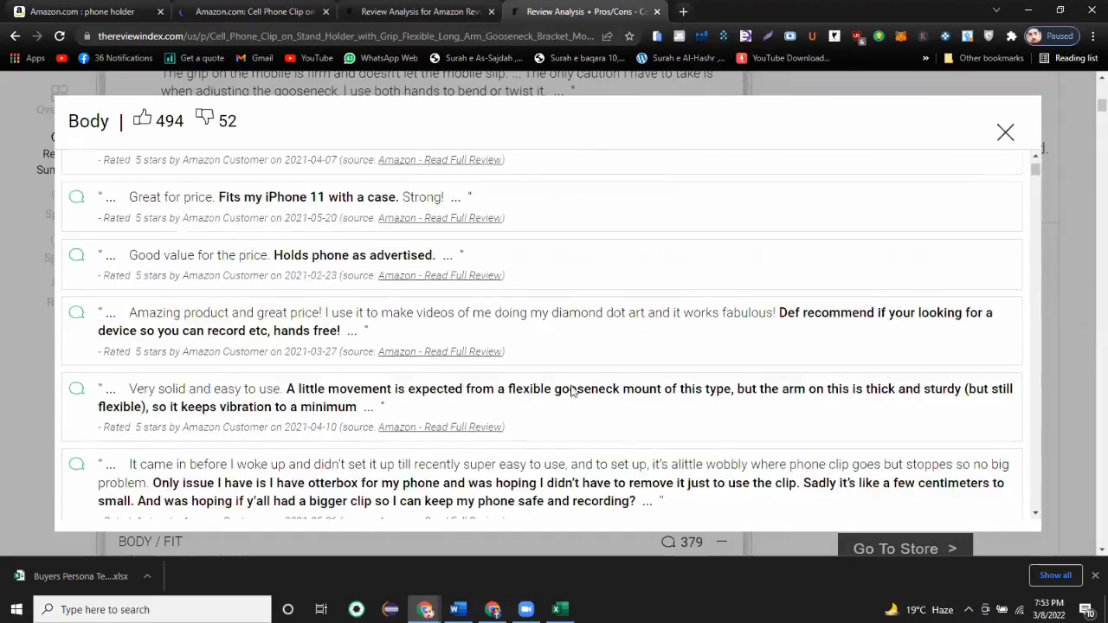
scroll(571, 391, "down", 5)
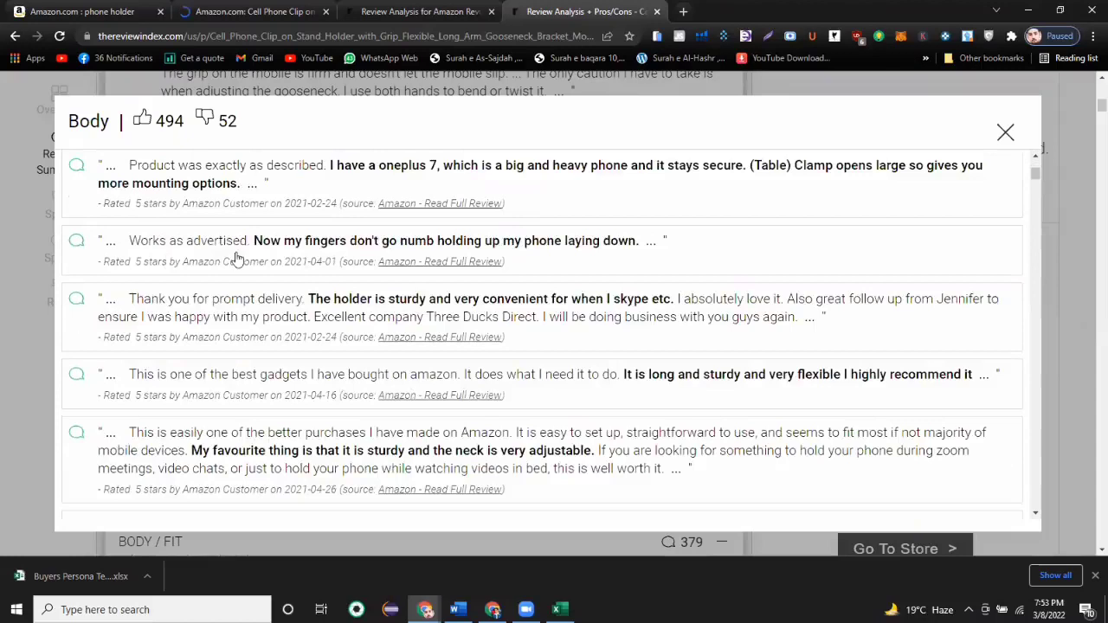
scroll(121, 259, "up", 5)
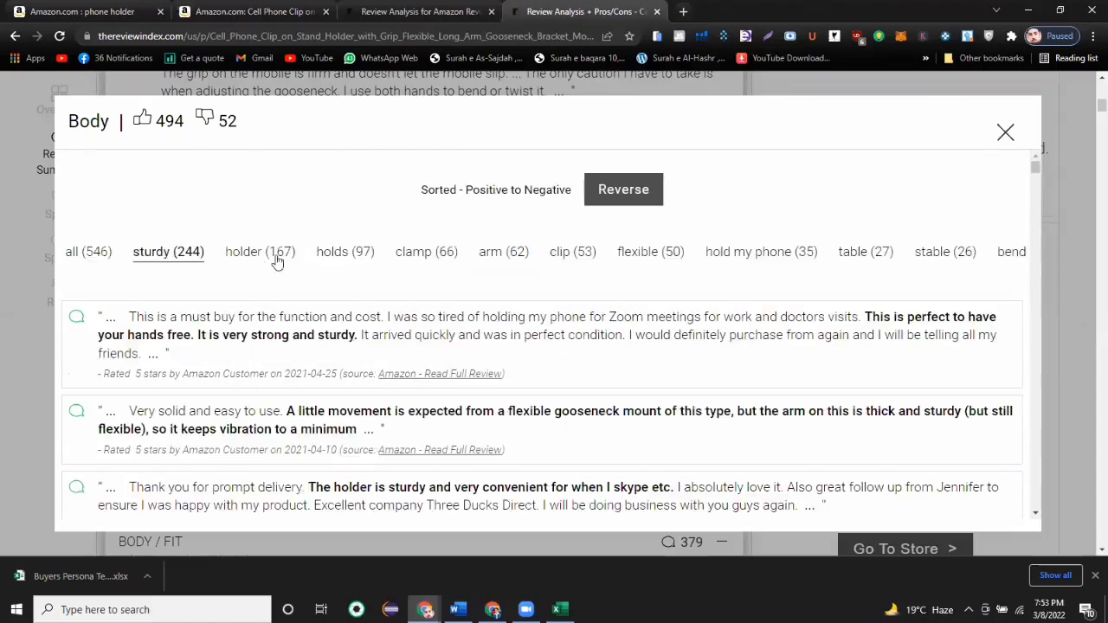
Show all Body comments and sort them from negative to positive.
left_click(91, 252)
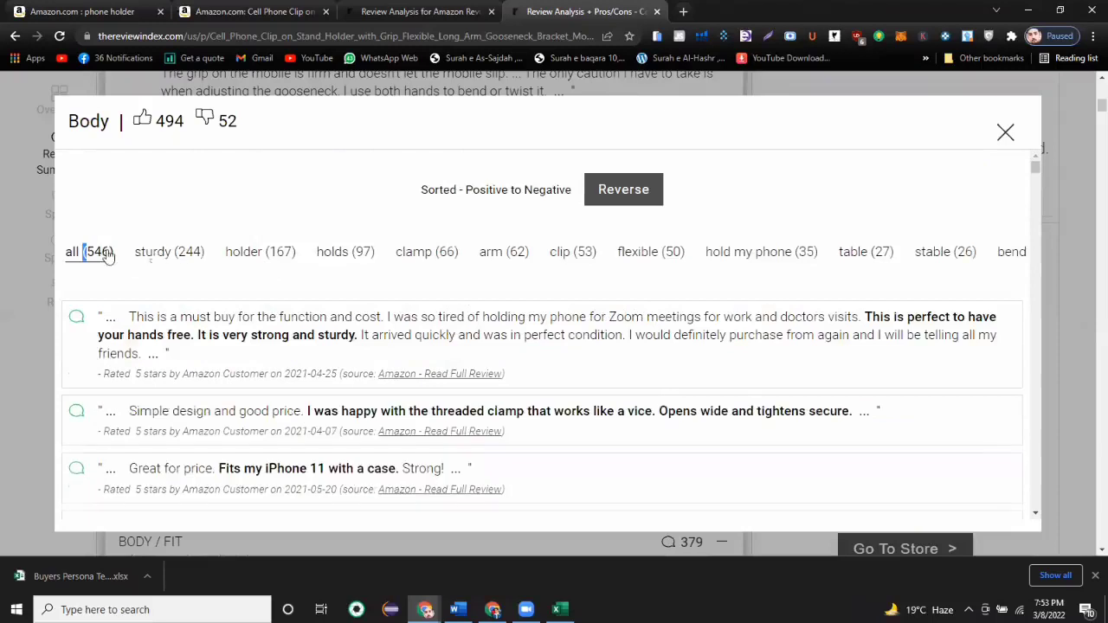
left_click(616, 189)
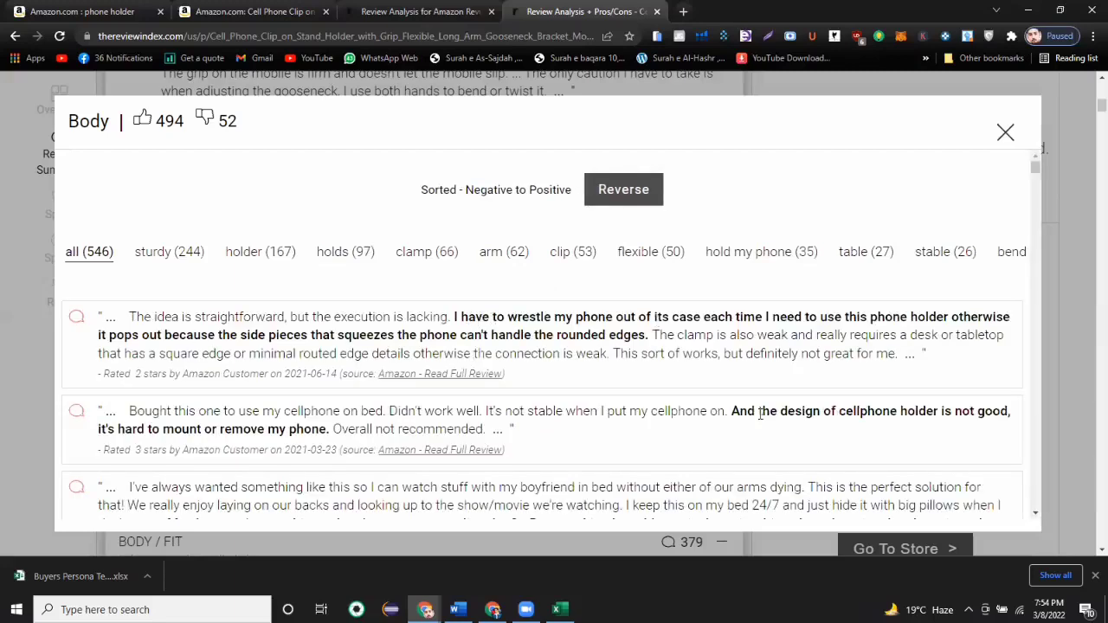
scroll(259, 391, "down", 1)
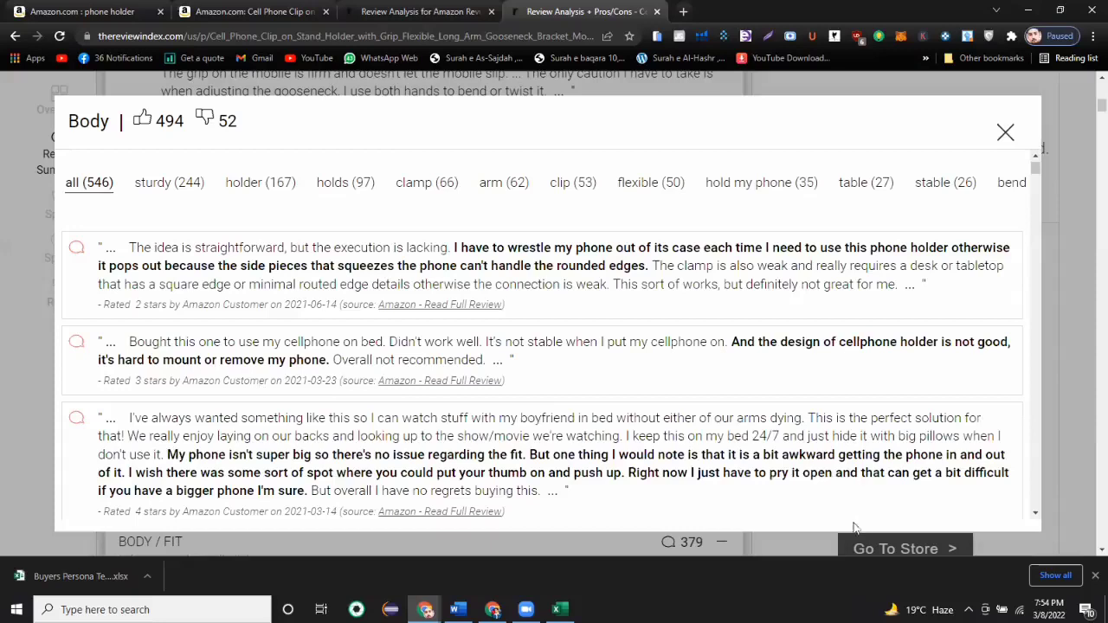
scroll(446, 450, "down", 1)
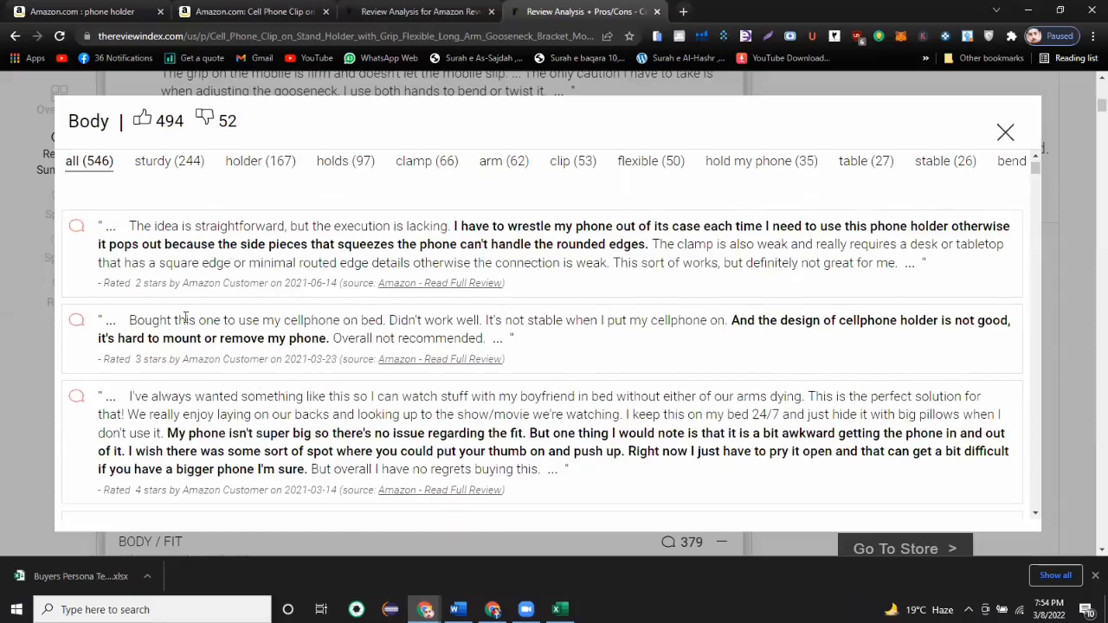
Read through the negative Body comments for durability, stiffness and grip complaints, and return to the report's Body / Fit section.
scroll(185, 353, "down", 4)
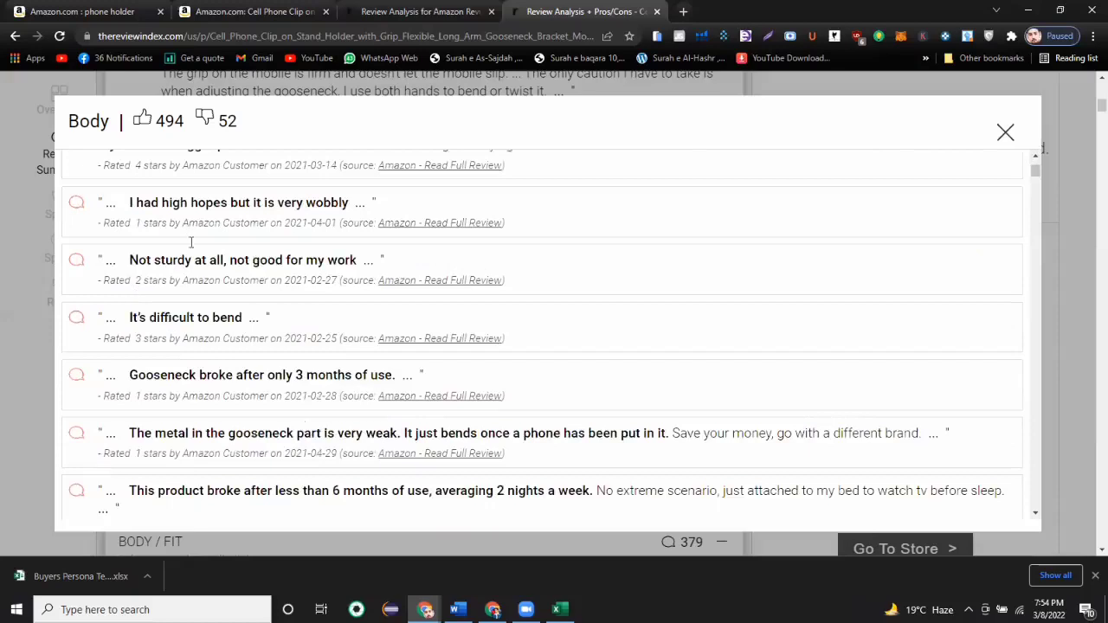
scroll(199, 277, "down", 2)
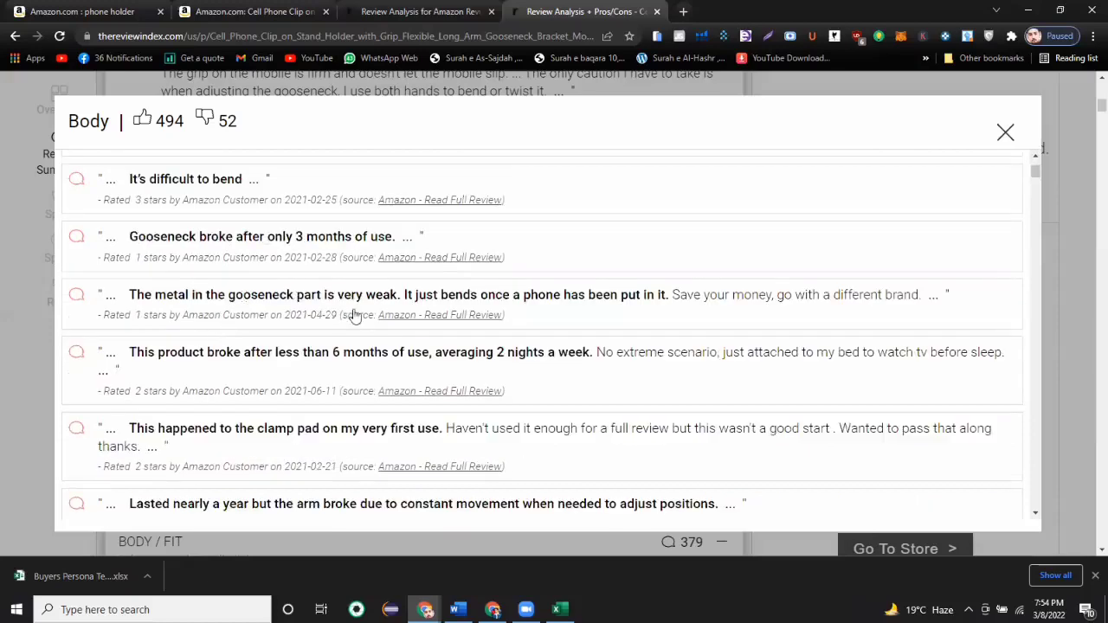
left_click_drag(355, 315, 242, 294)
left_click_drag(331, 353, 215, 352)
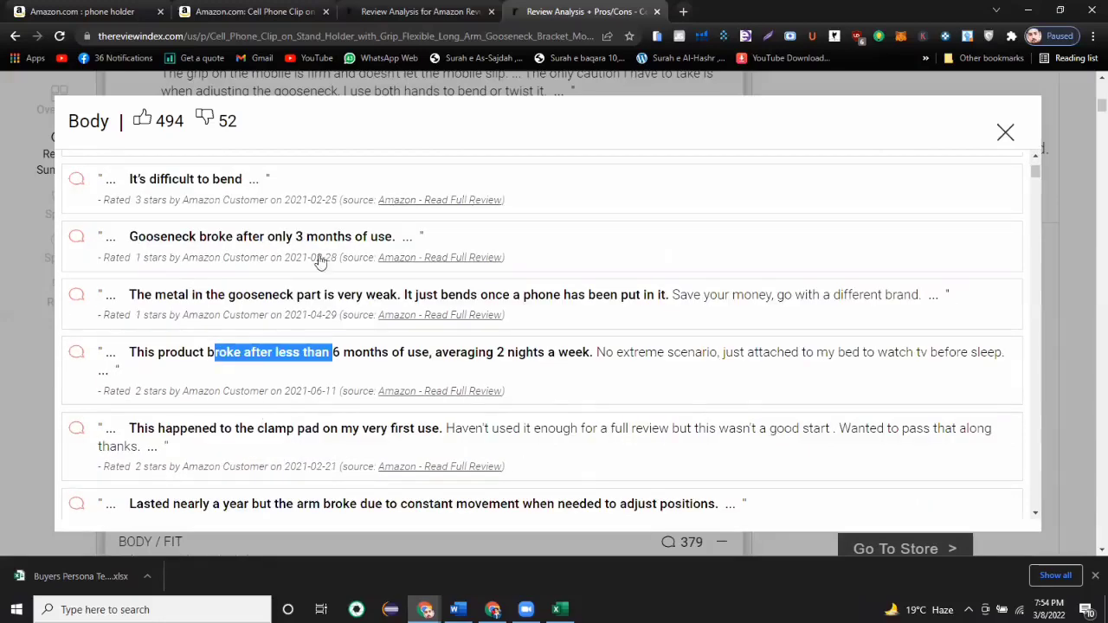
scroll(316, 257, "down", 3)
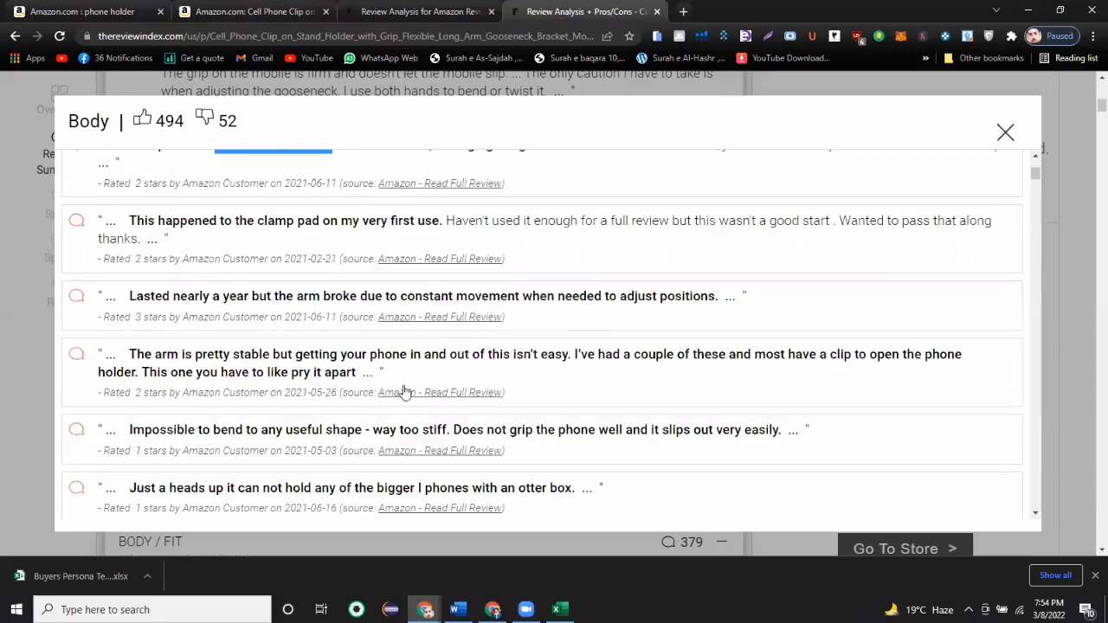
left_click_drag(286, 220, 369, 221)
scroll(419, 394, "down", 3)
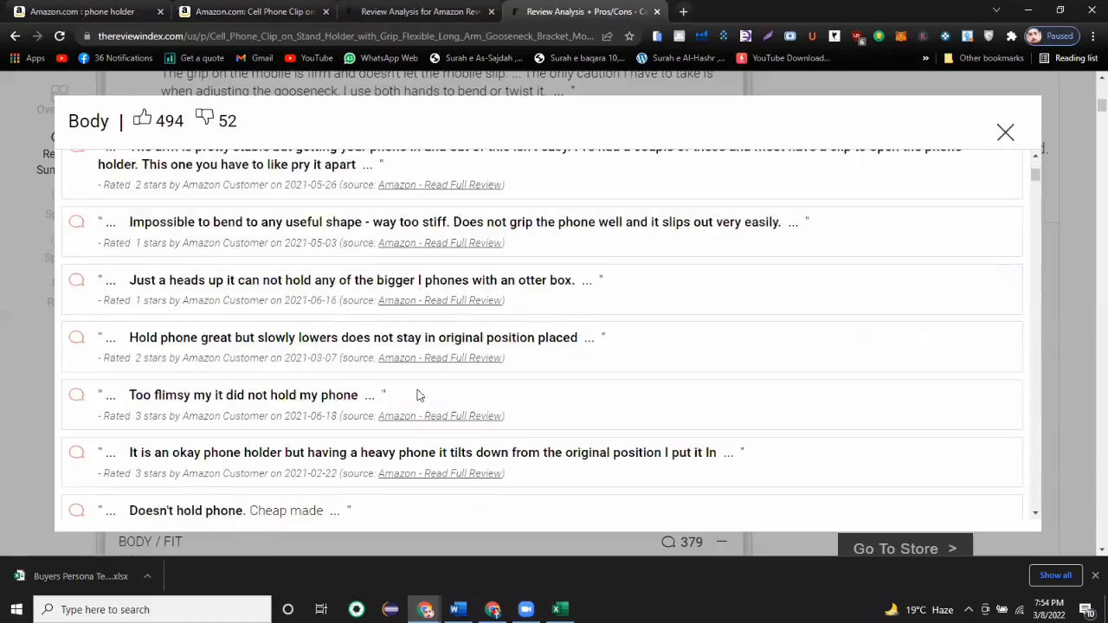
scroll(416, 395, "down", 6)
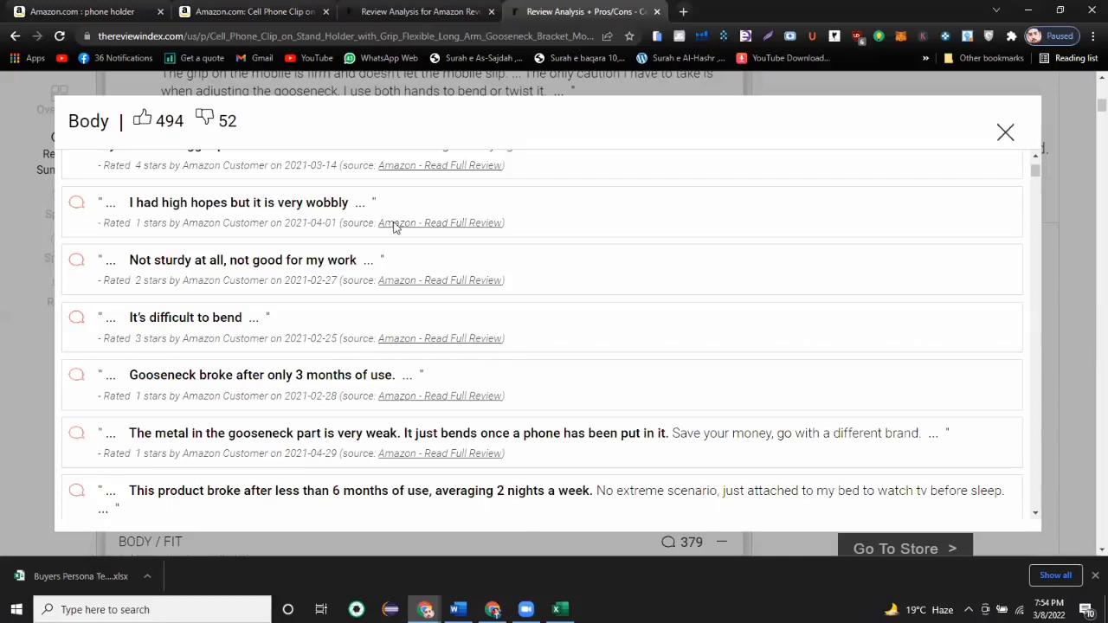
scroll(489, 411, "down", 2)
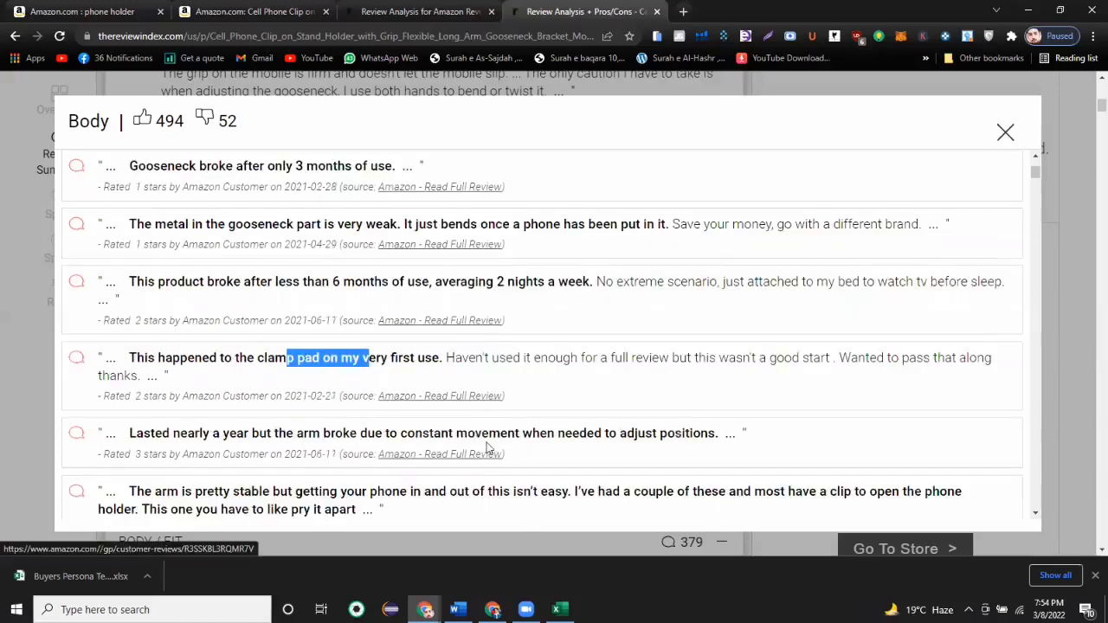
scroll(925, 208, "up", 5)
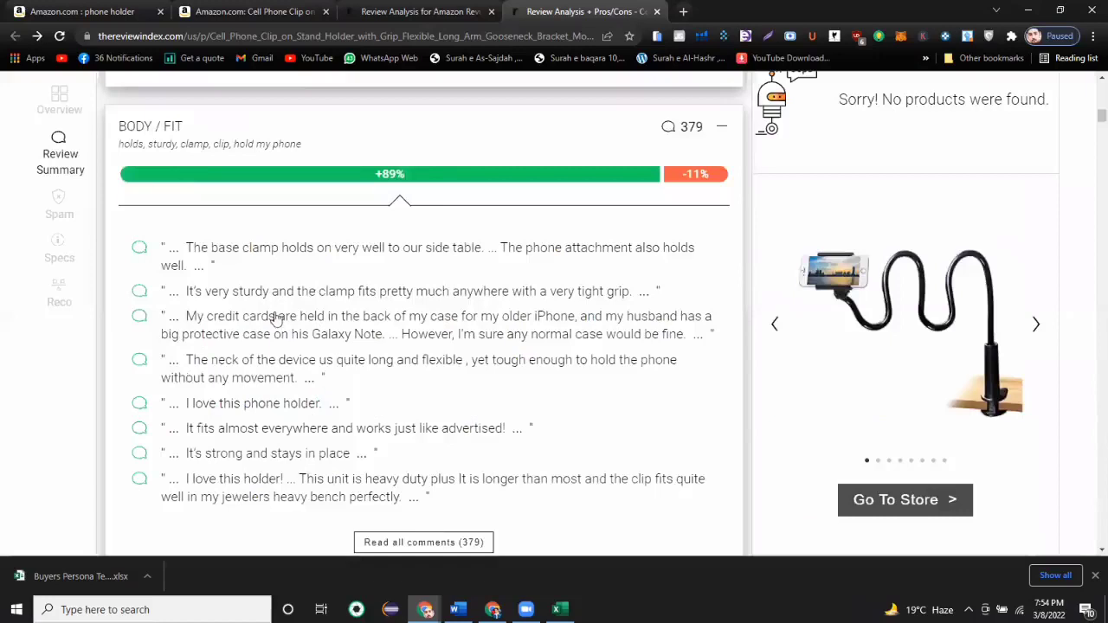
Open all Body / Build Quality comments, sort them from negative to positive, read the first complaints and close the list.
scroll(402, 294, "down", 3)
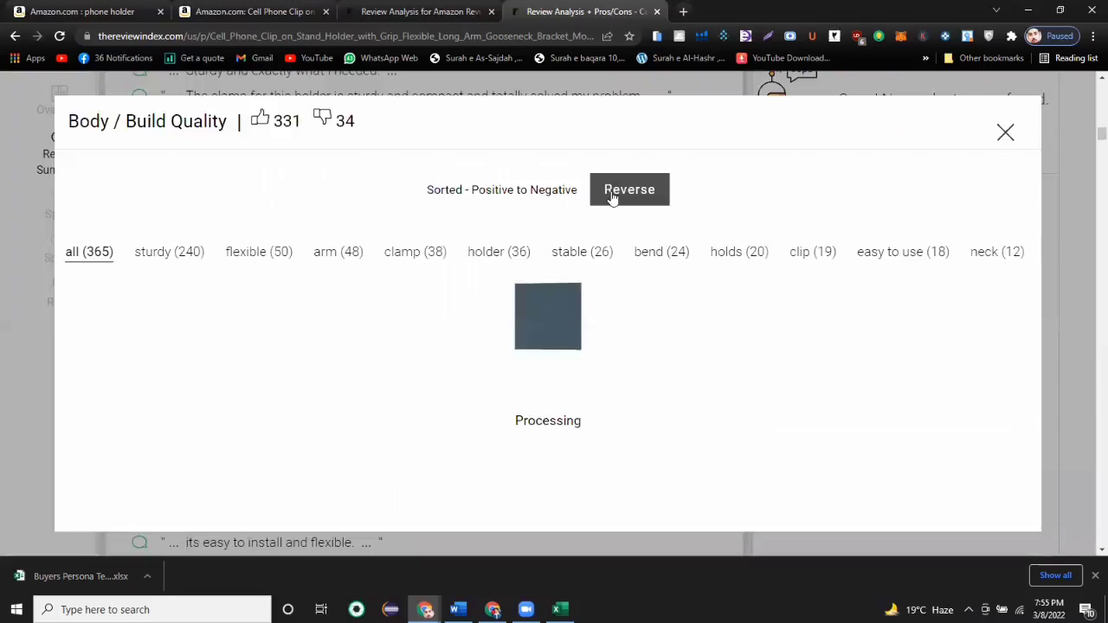
left_click(612, 194)
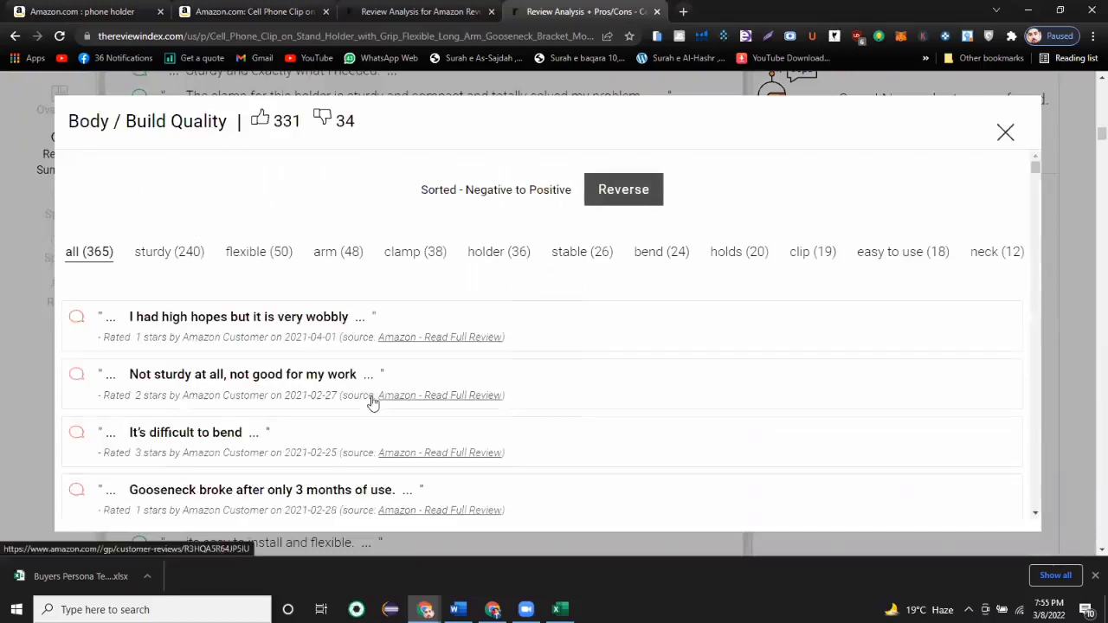
left_click(1005, 133)
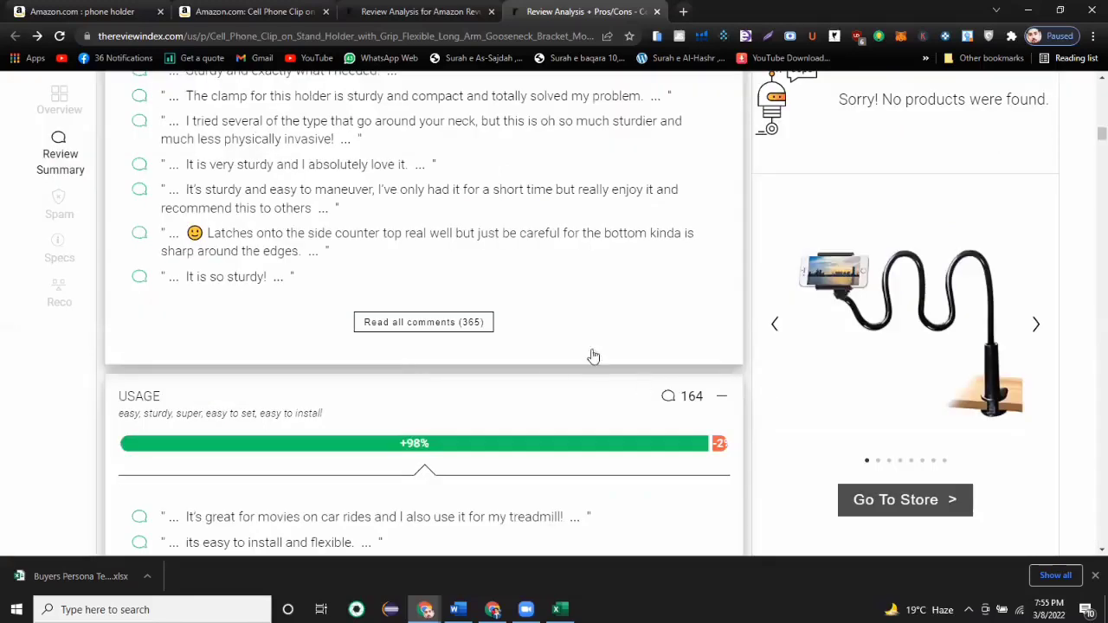
Examine the report's further review categories and open the full list of Video comments.
scroll(554, 372, "down", 5)
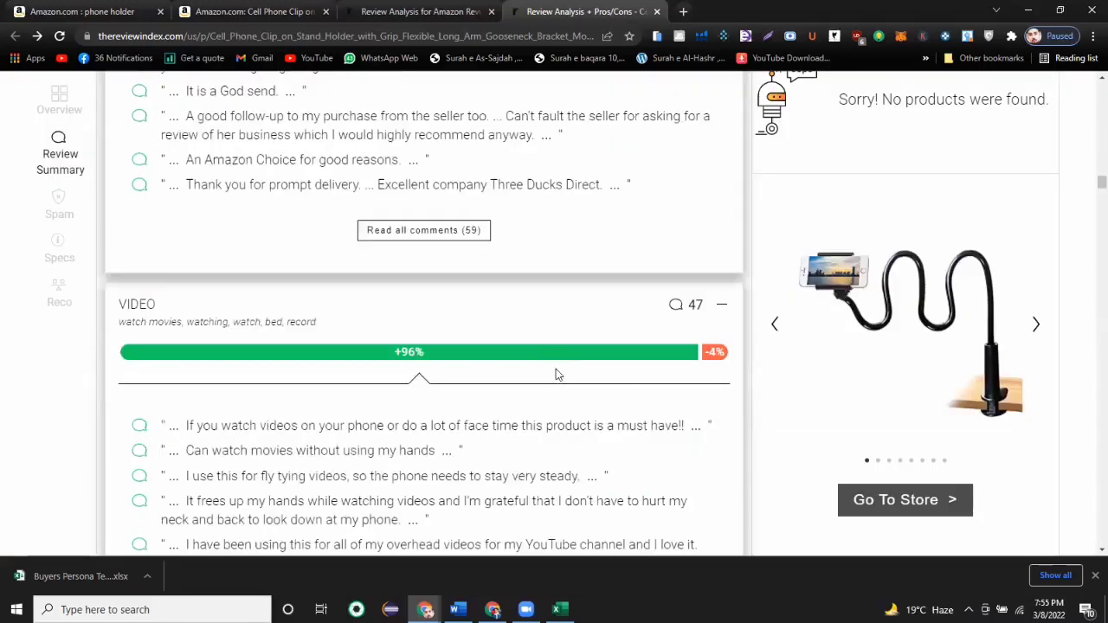
scroll(556, 374, "down", 5)
scroll(557, 374, "down", 3)
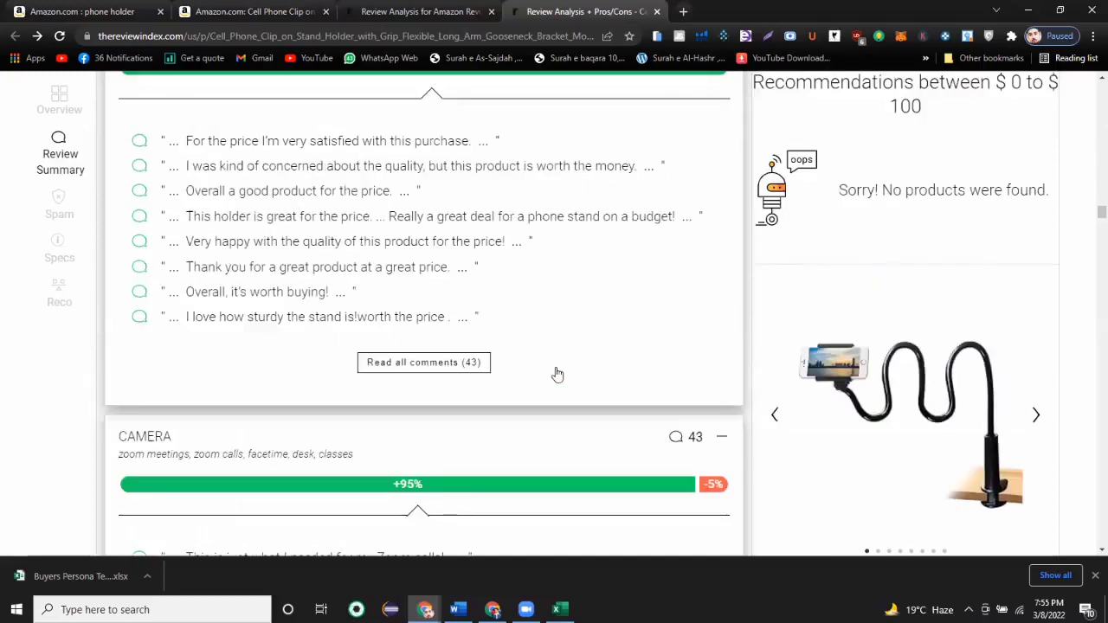
scroll(559, 374, "up", 5)
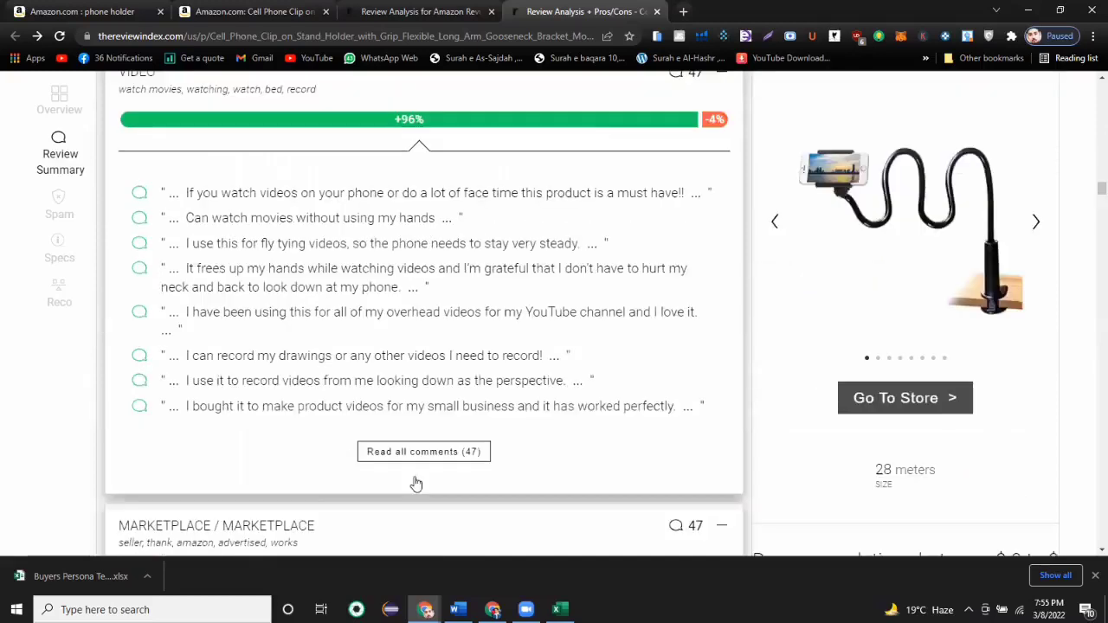
left_click(337, 452)
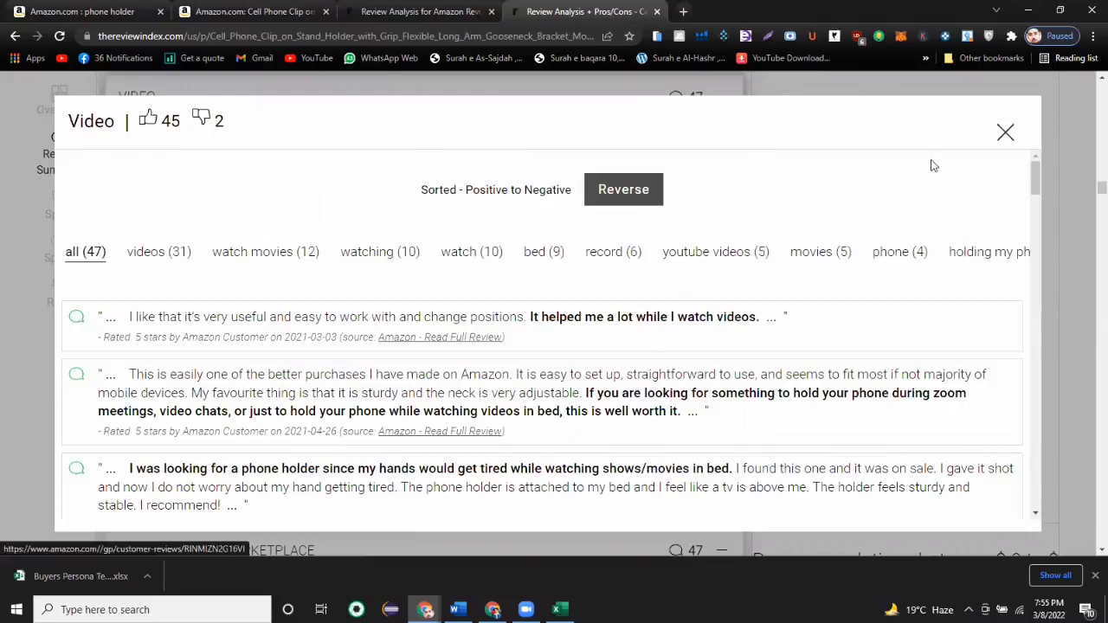
Read the Amazon listing's About this item bullet points and product description to see which features the seller highlights.
key("ctrl+shift+Tab")
key("ctrl+shift+Tab")
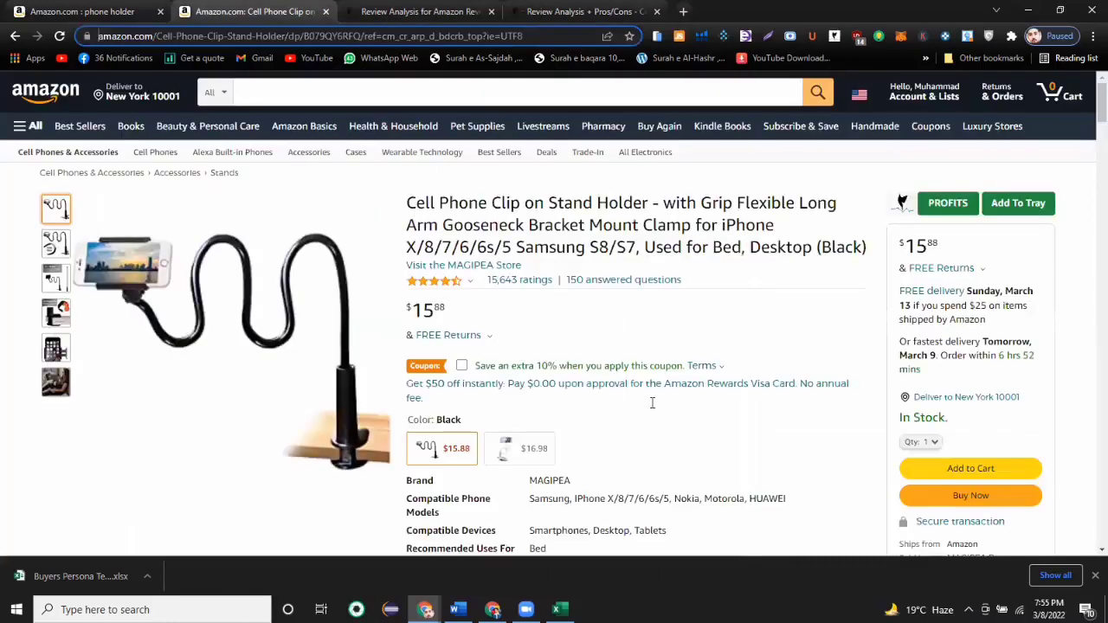
scroll(659, 400, "down", 4)
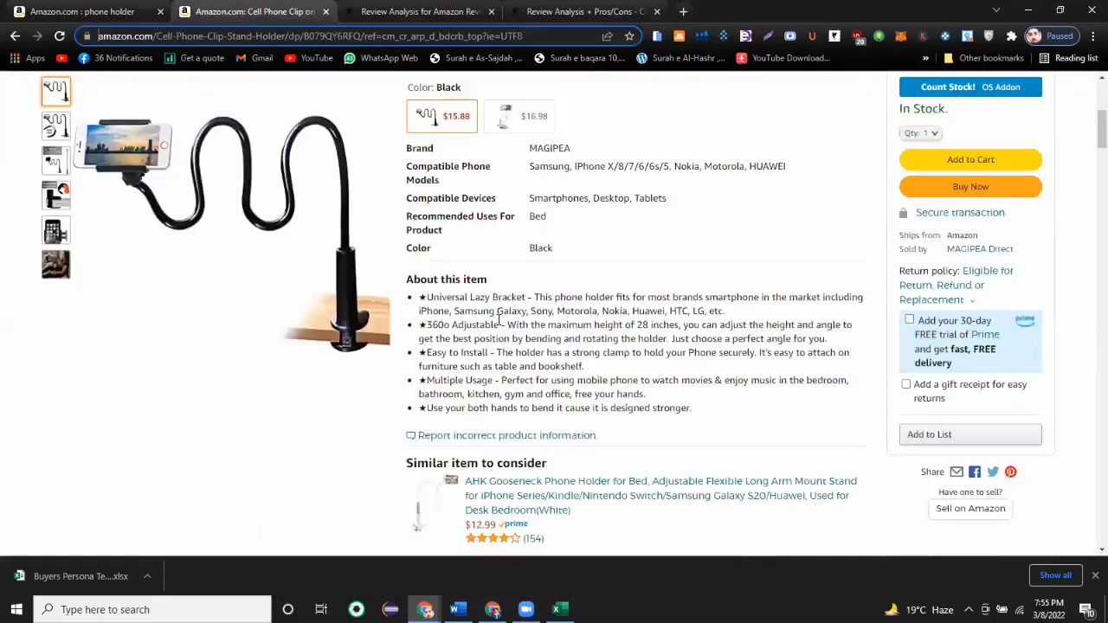
left_click_drag(427, 328, 520, 343)
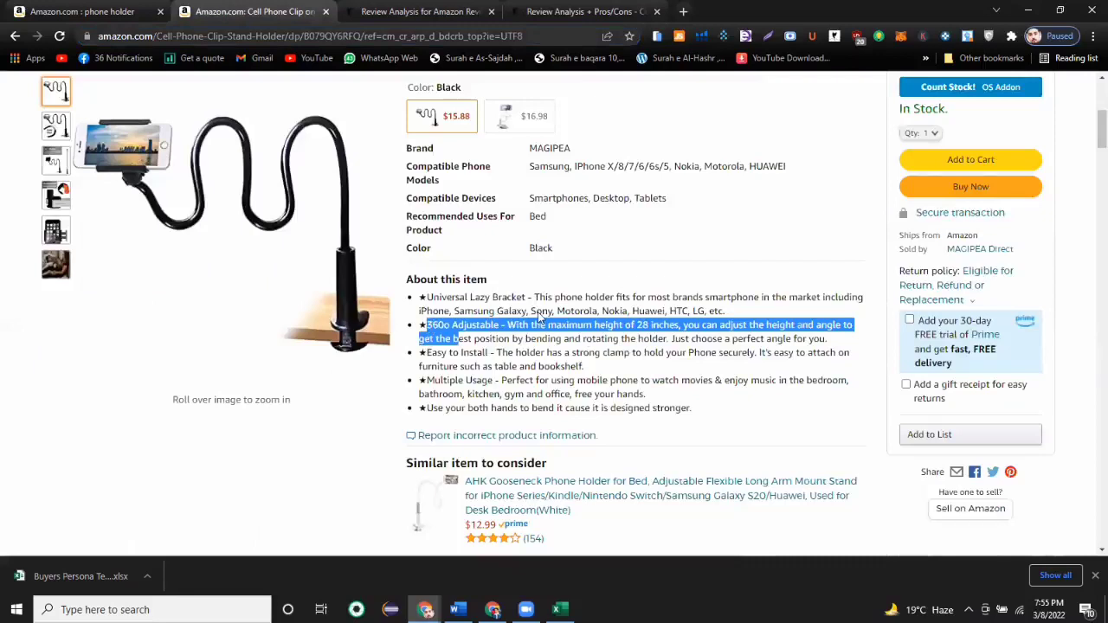
left_click(477, 317)
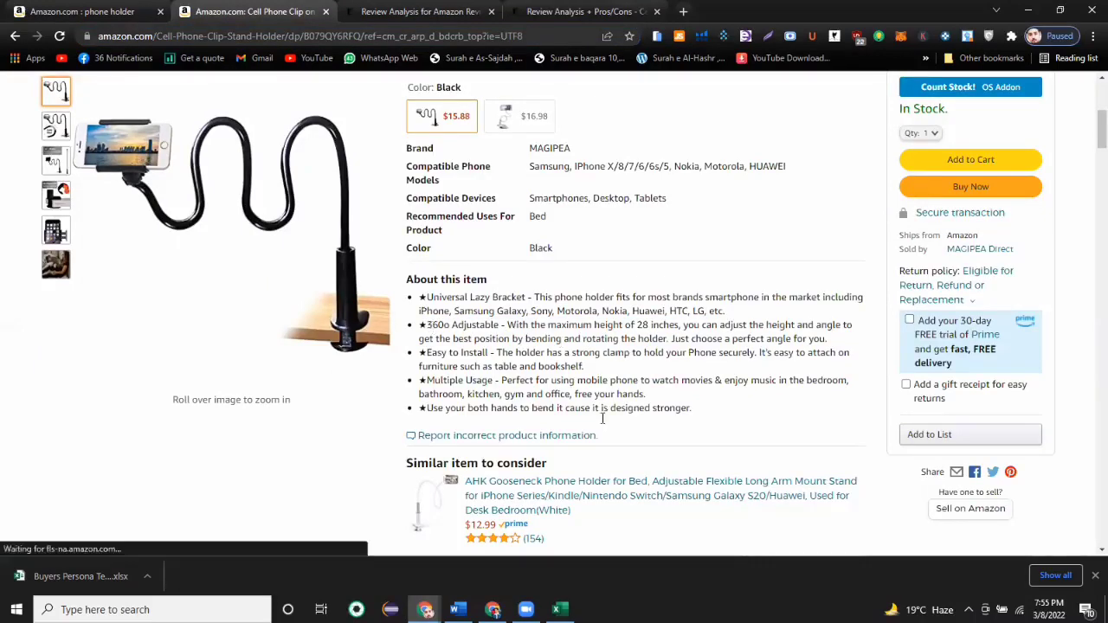
scroll(602, 418, "down", 4)
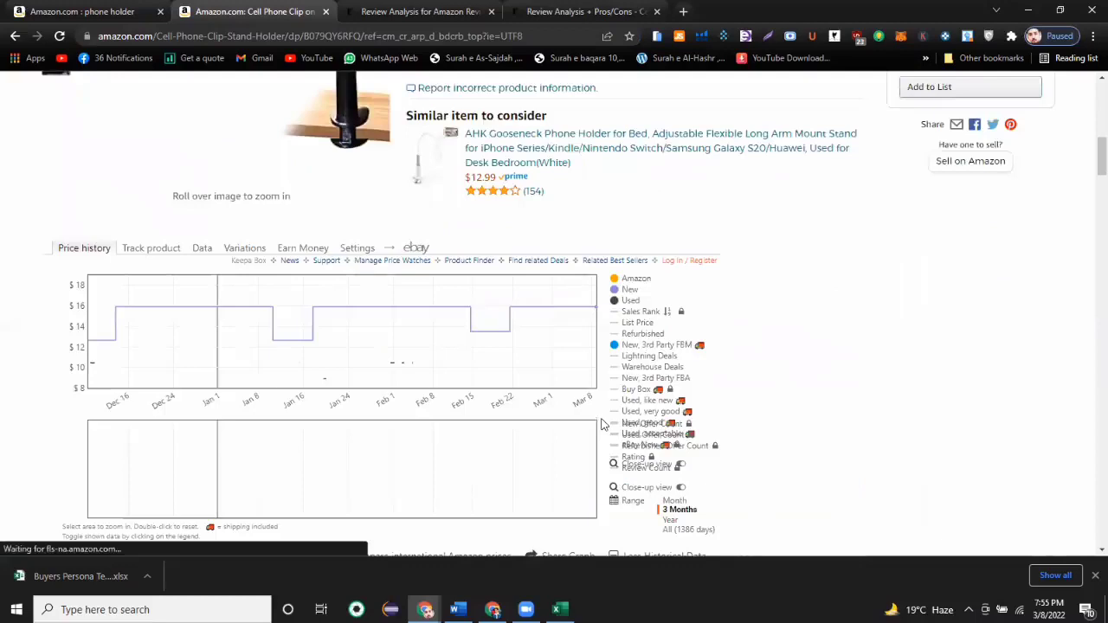
scroll(603, 424, "down", 5)
scroll(603, 423, "down", 4)
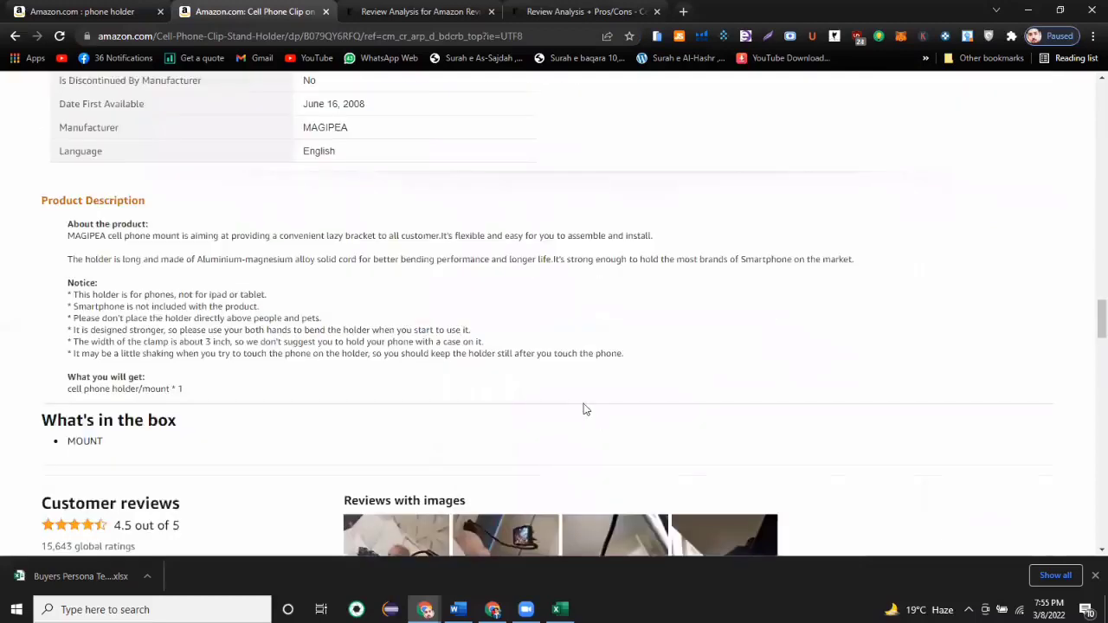
scroll(522, 474, "up", 15)
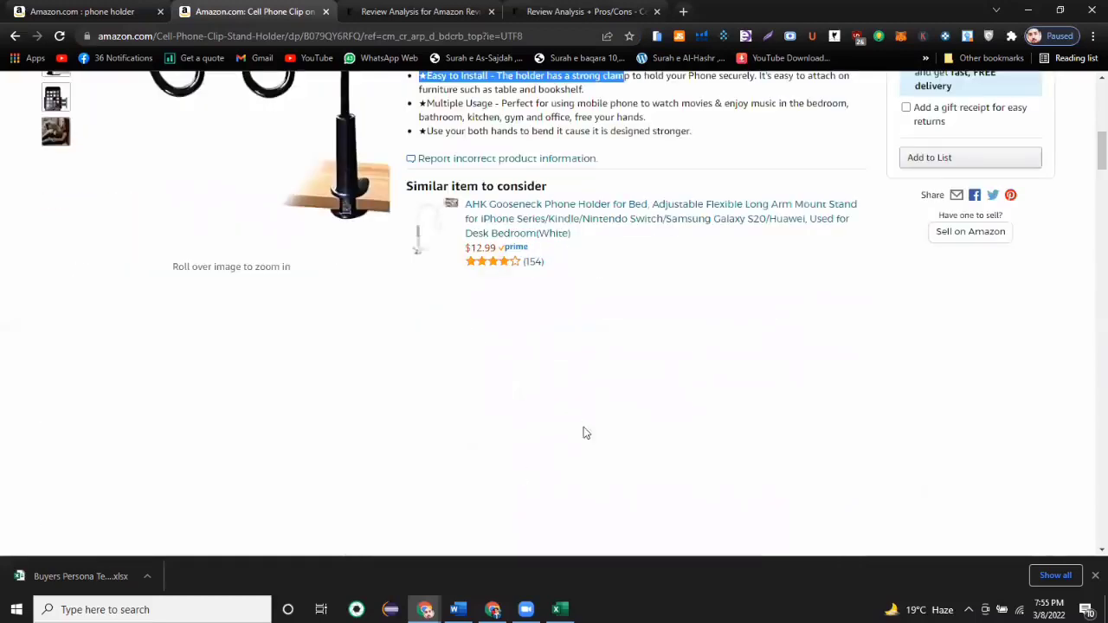
scroll(561, 427, "down", 4)
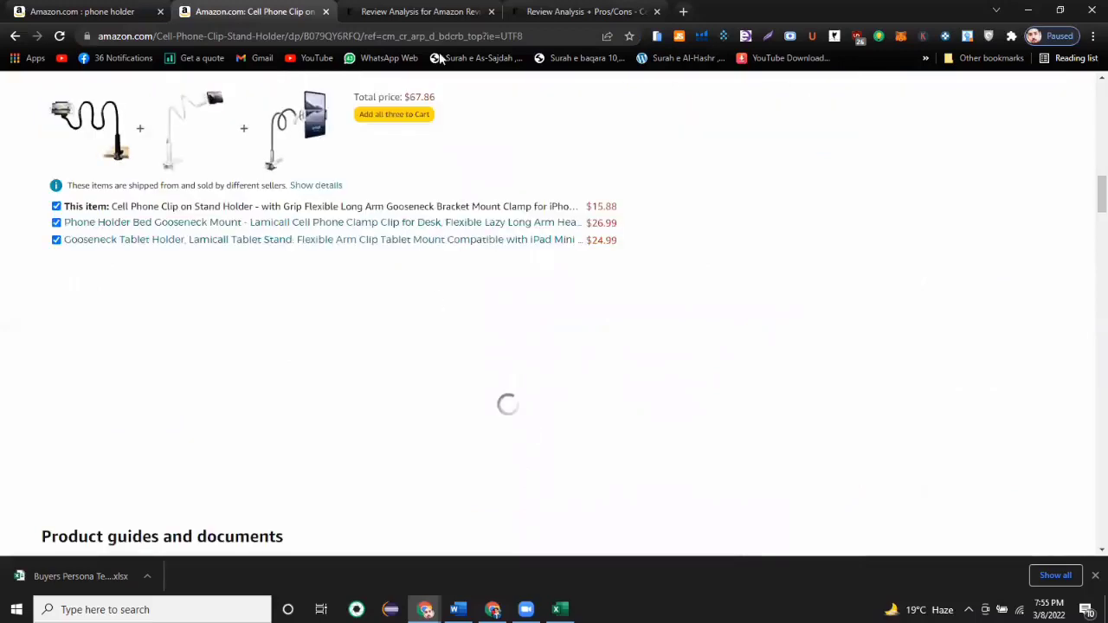
Return to the report's Video comments and read through the positive ones.
left_click(423, 11)
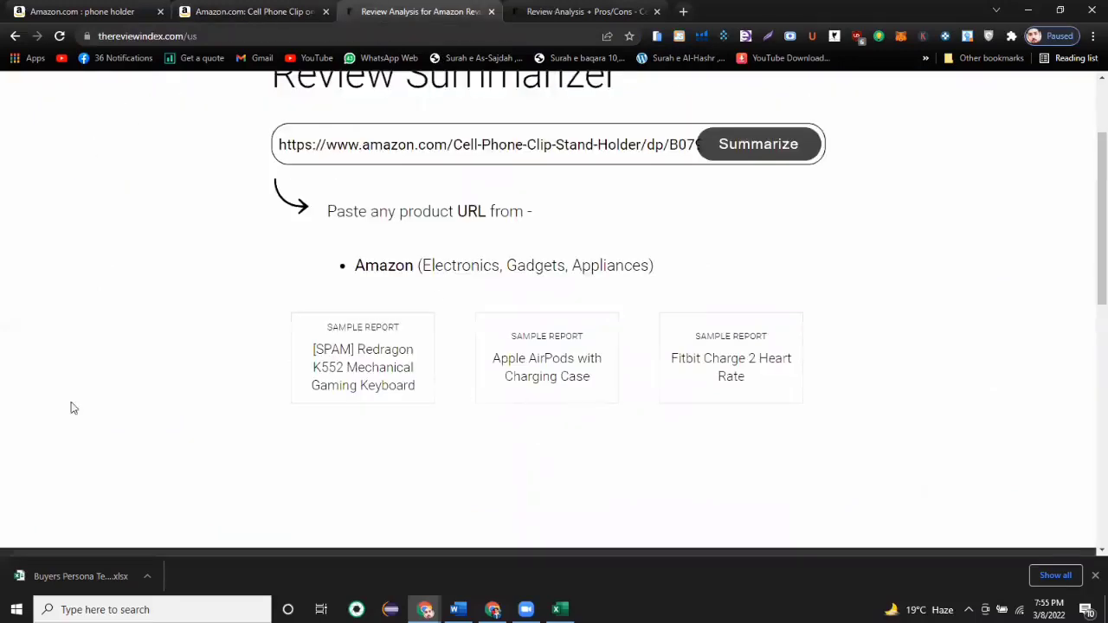
key("ctrl+Tab")
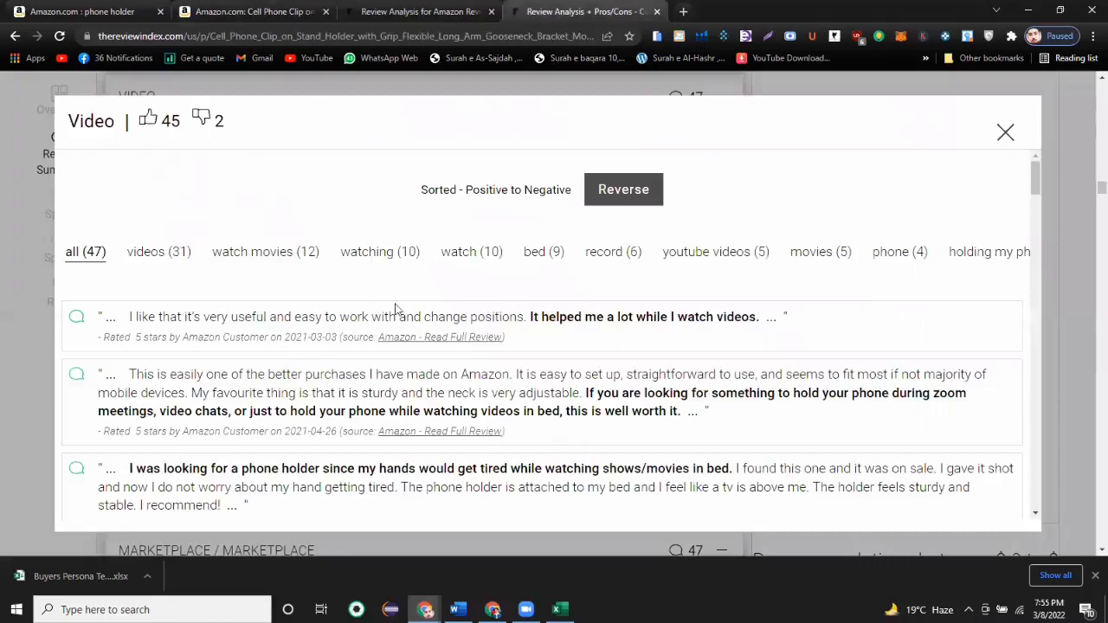
scroll(395, 308, "down", 3)
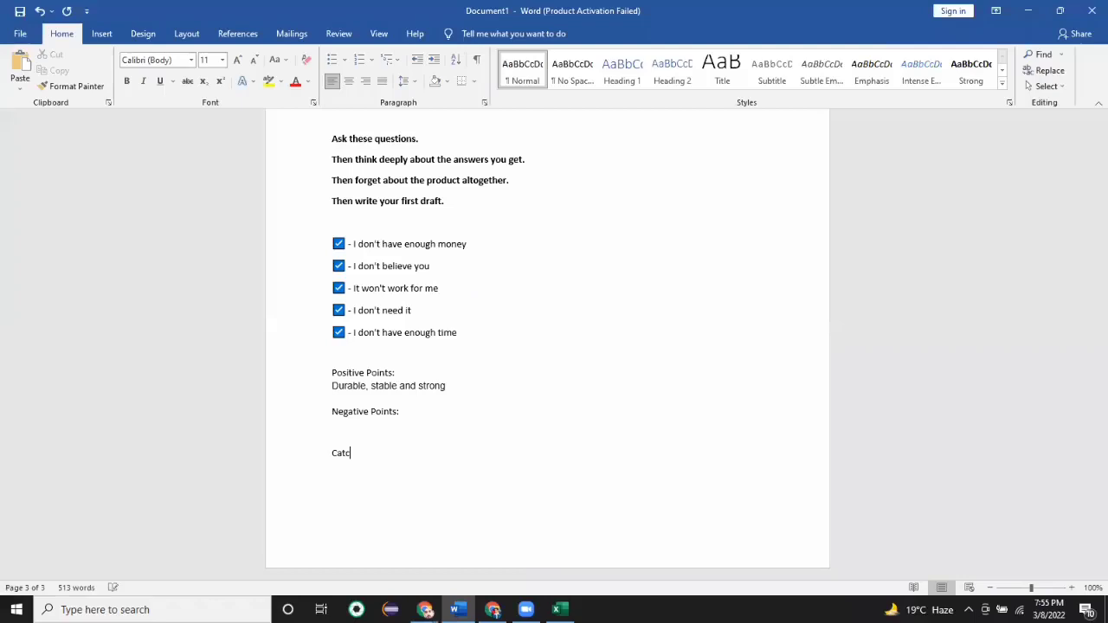
Add a "Catchy Phrases:" heading below the Negative Points section of the Word document, and switch back to the Video comments.
type("hy Phrases:")
key("Return")
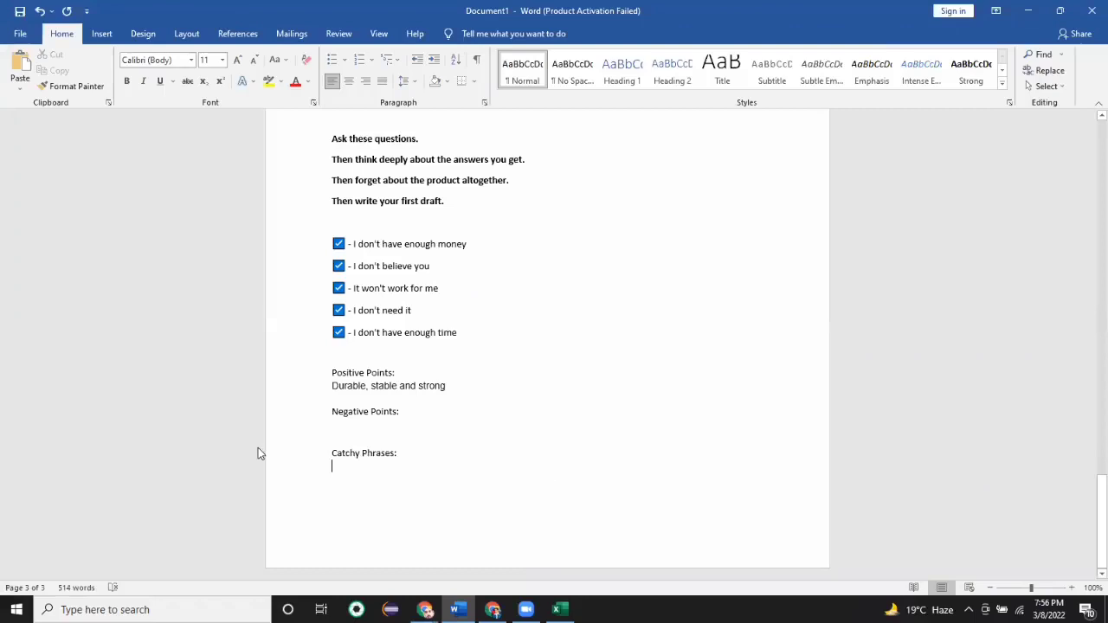
key("alt+Tab")
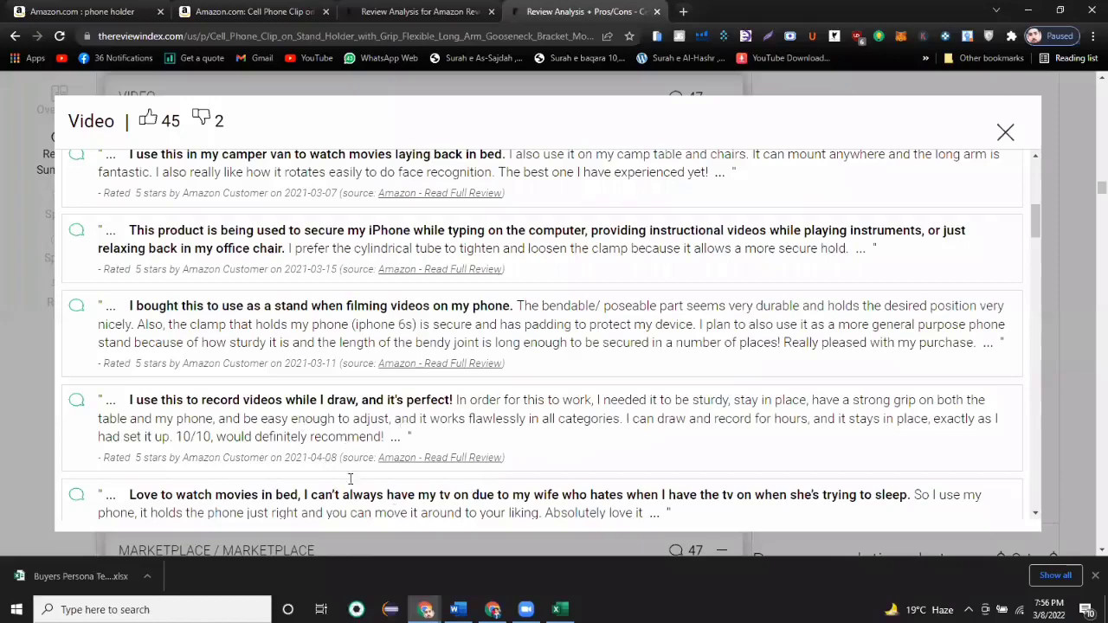
Bold the Catchy Phrases, Negative Points and Positive Points headings in the Word document, and place the cursor below Catchy Phrases.
key("alt+Tab")
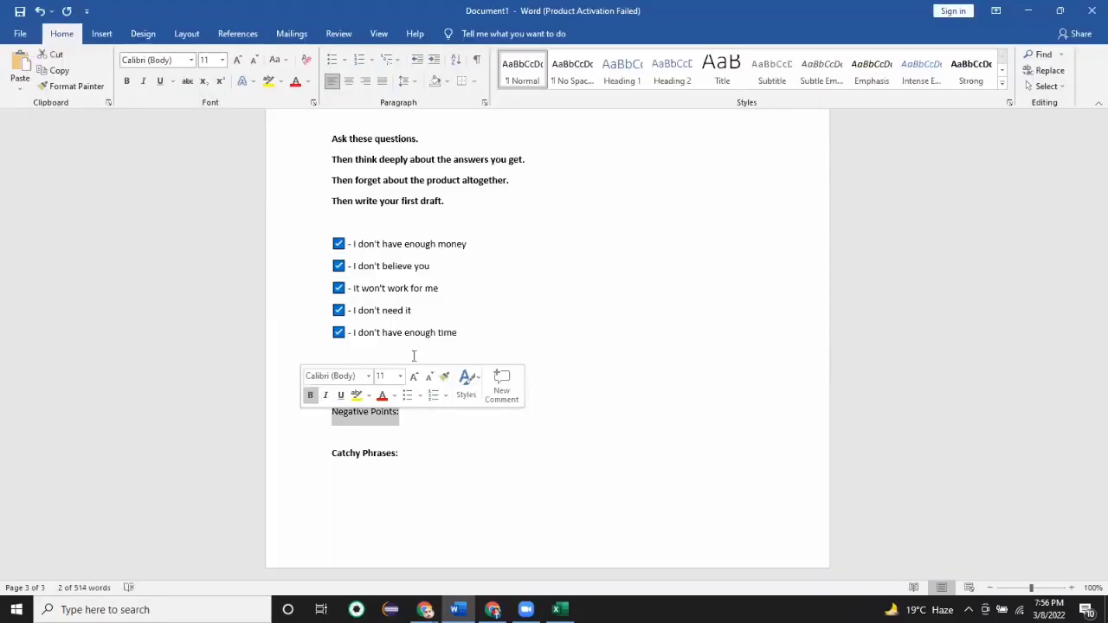
left_click(331, 372)
key("End")
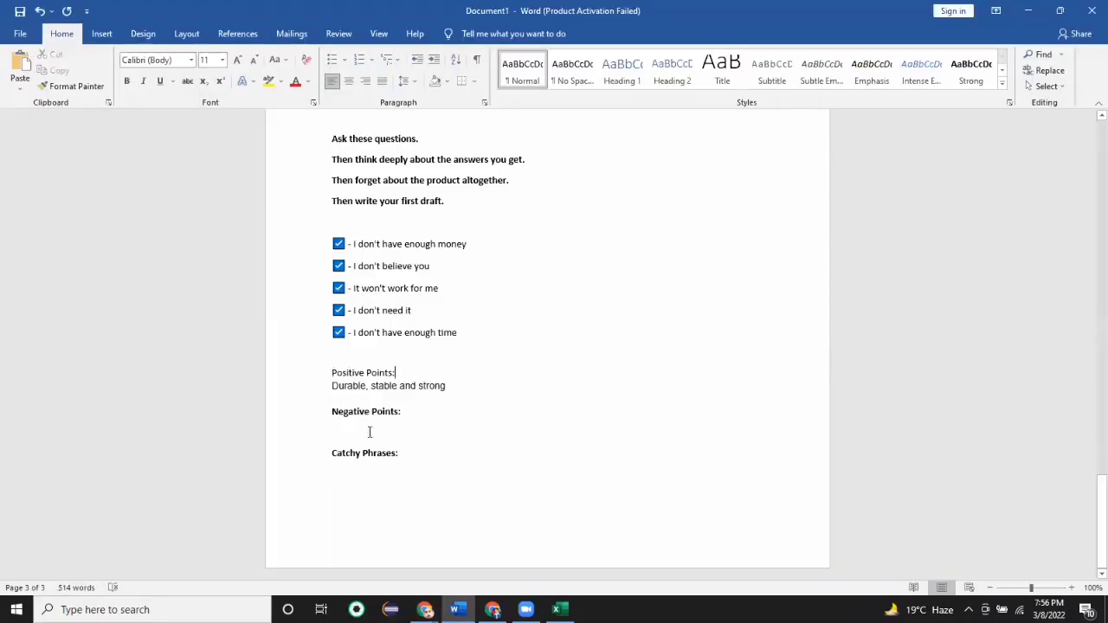
key("shift+Home")
key("ctrl+b")
left_click(432, 462)
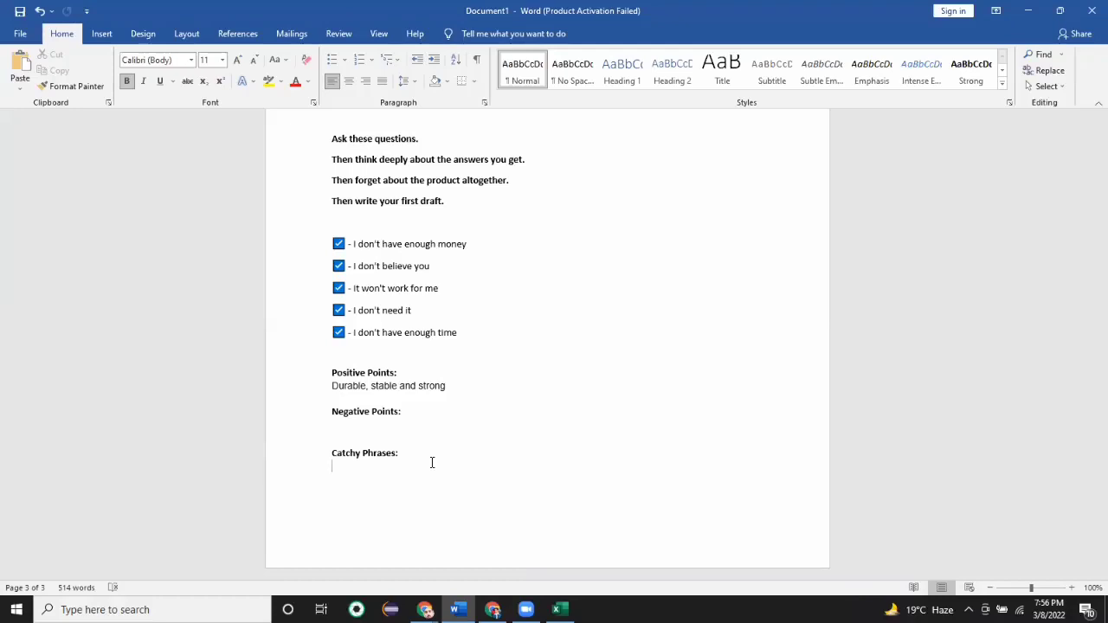
left_click(431, 462)
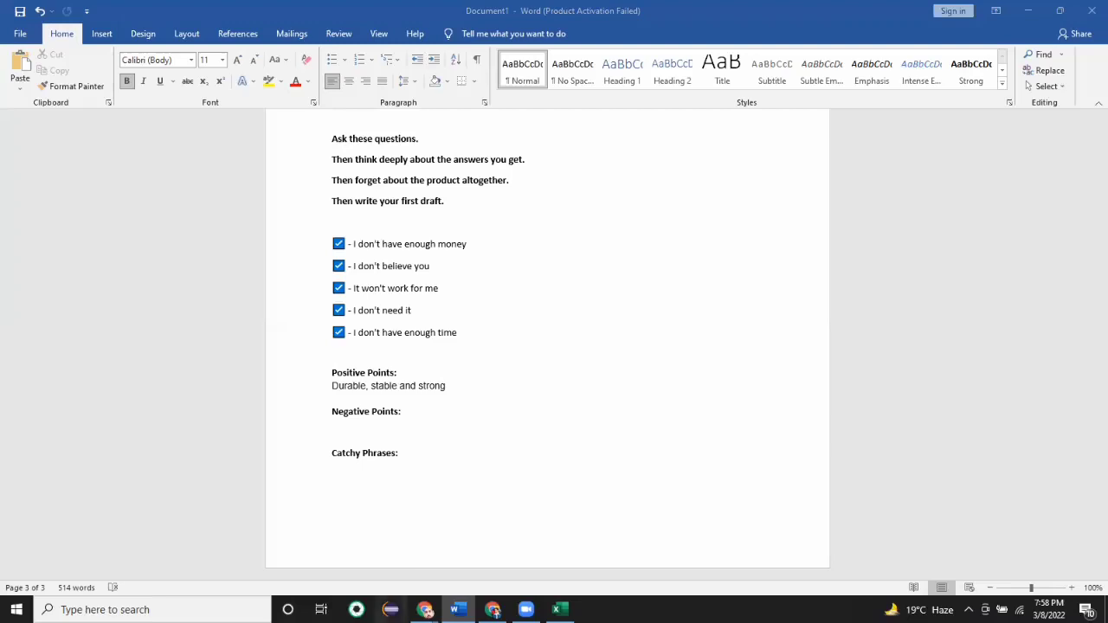
left_click(371, 476)
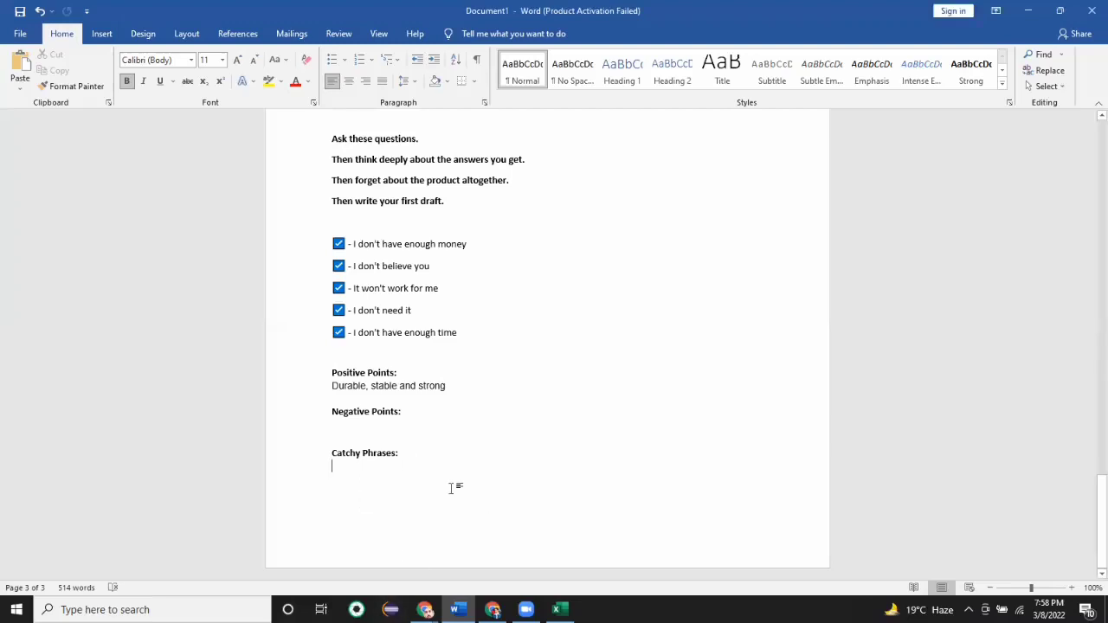
Switch from the Word notes to the browser and look over the phone holder's Amazon product page.
scroll(388, 536, "up", 2)
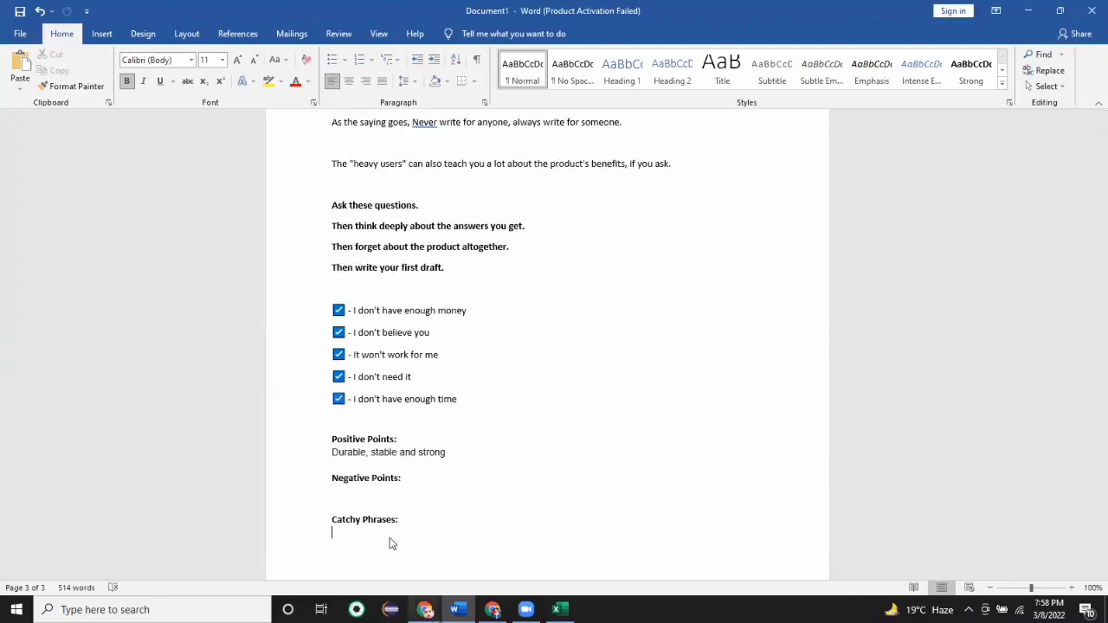
mouse_move(424, 609)
left_click(347, 588)
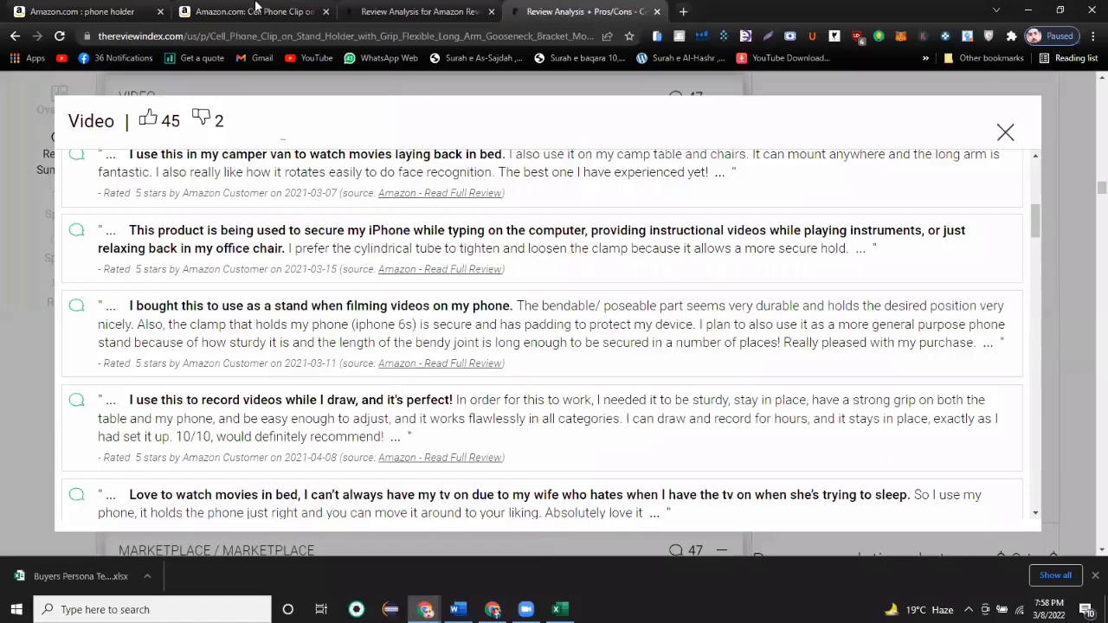
scroll(547, 334, "down", 8)
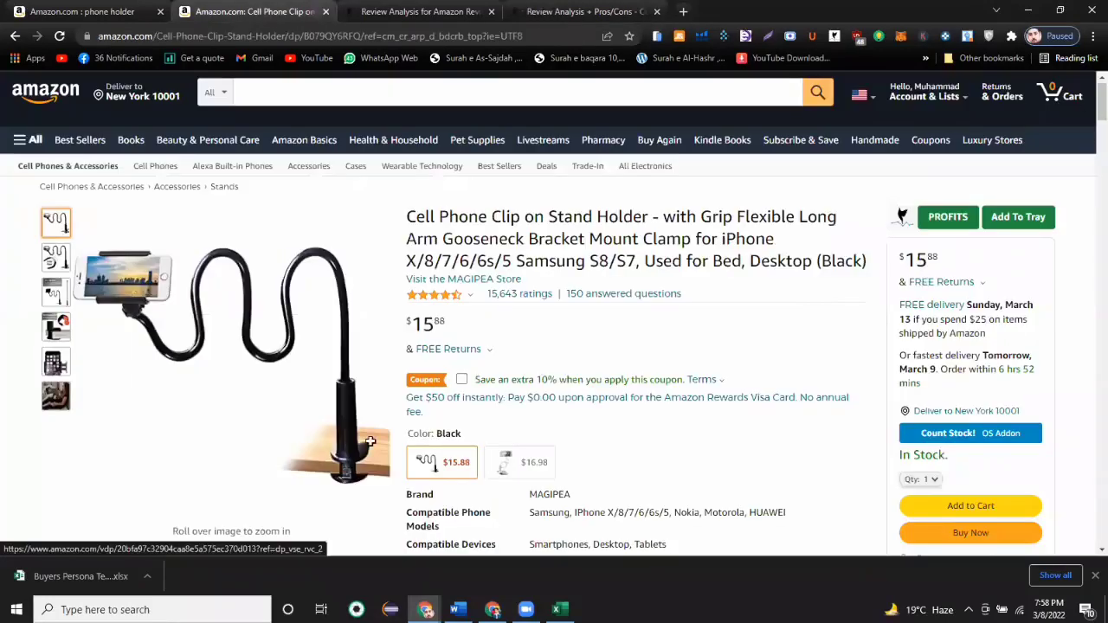
Switch to the Excel workbook and enter "Negative Points" in cell B9, below the positive points table.
key("alt+Tab")
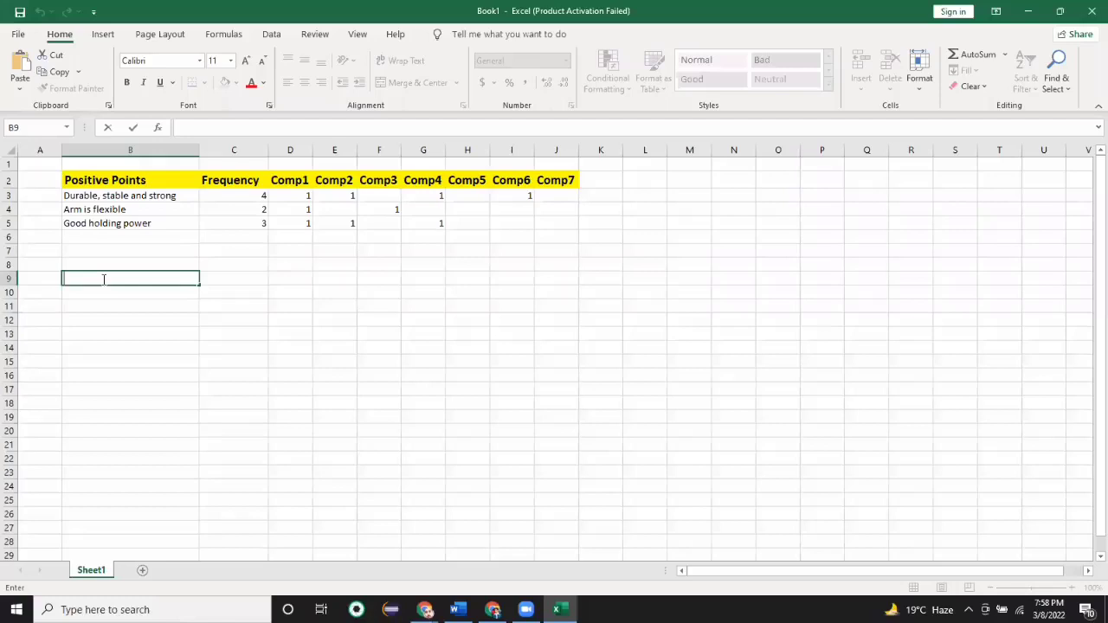
type("Negative Points")
left_click(109, 347)
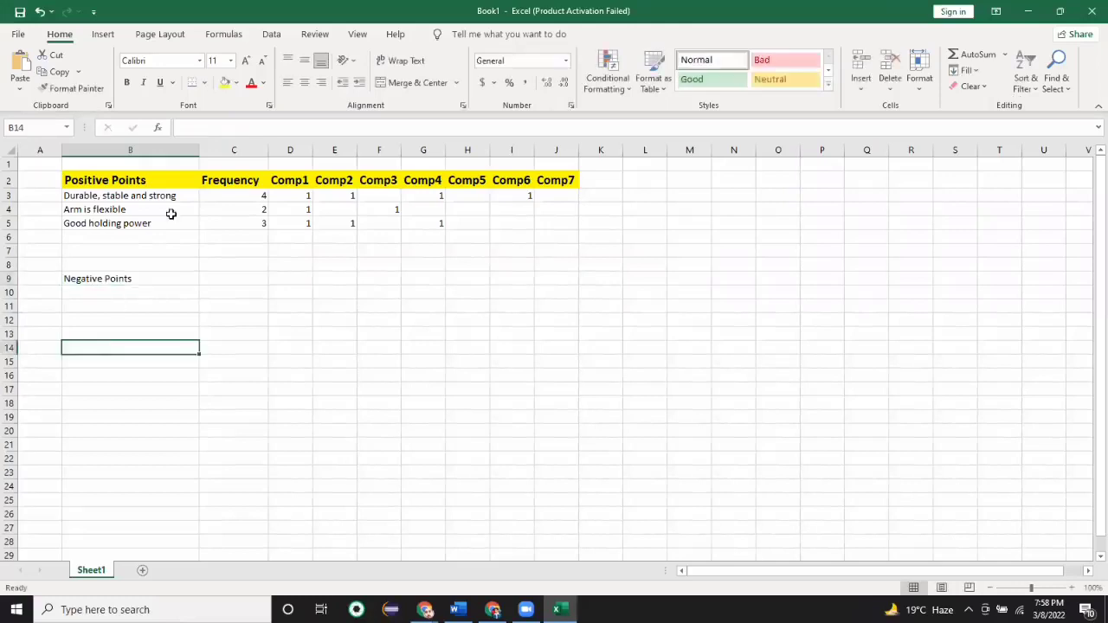
left_click(109, 334)
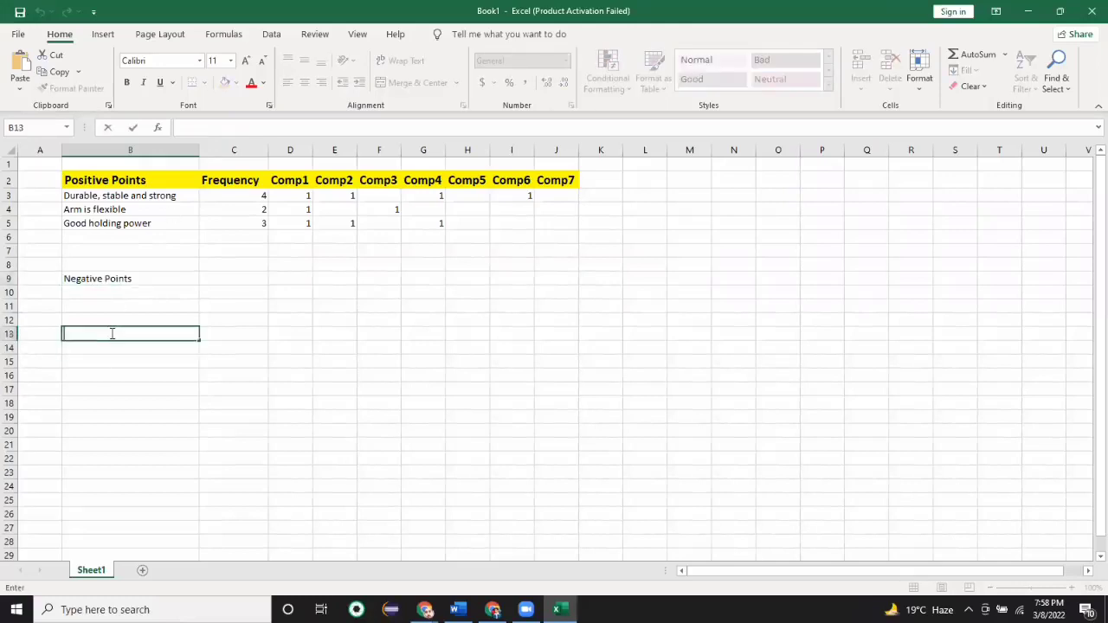
Copy the formatted header row B2:J2 of the positive points table to row 15, starting at B15.
left_click_drag(141, 178, 546, 180)
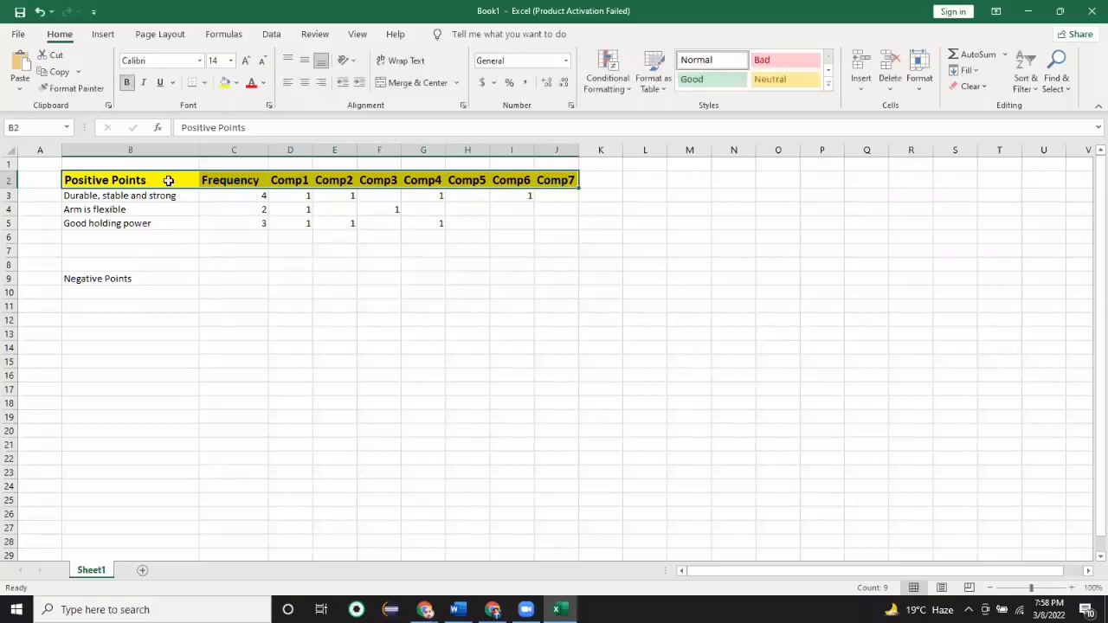
key("ctrl+c")
left_click(102, 365)
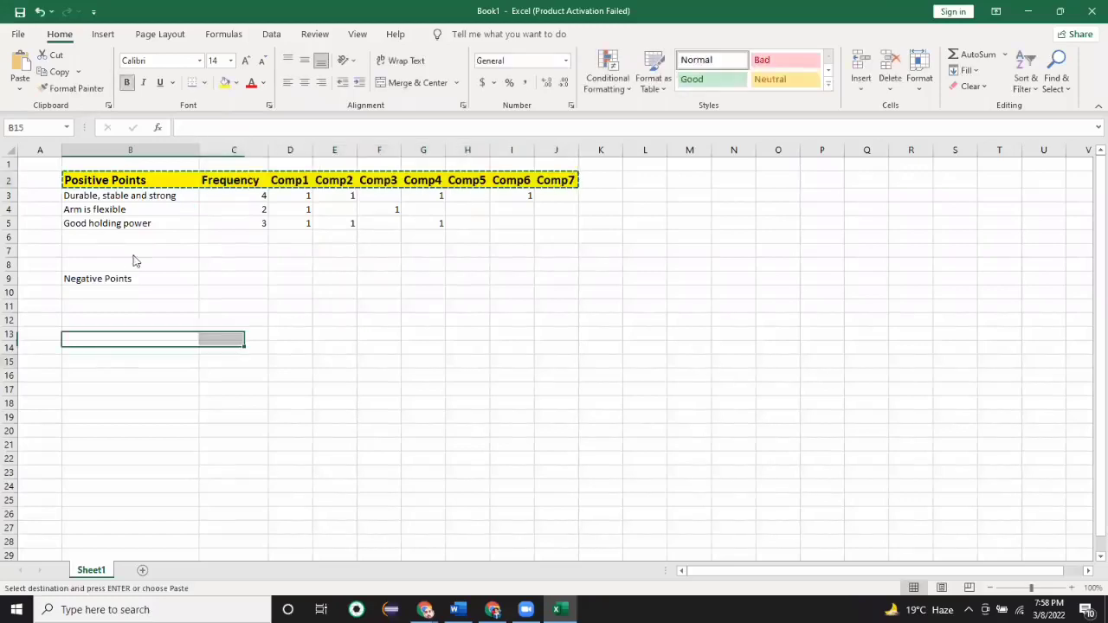
key("ctrl+v")
Replace the heading in cell B15 of the copied header row with "Pre Purchase Queries".
double_click(144, 362)
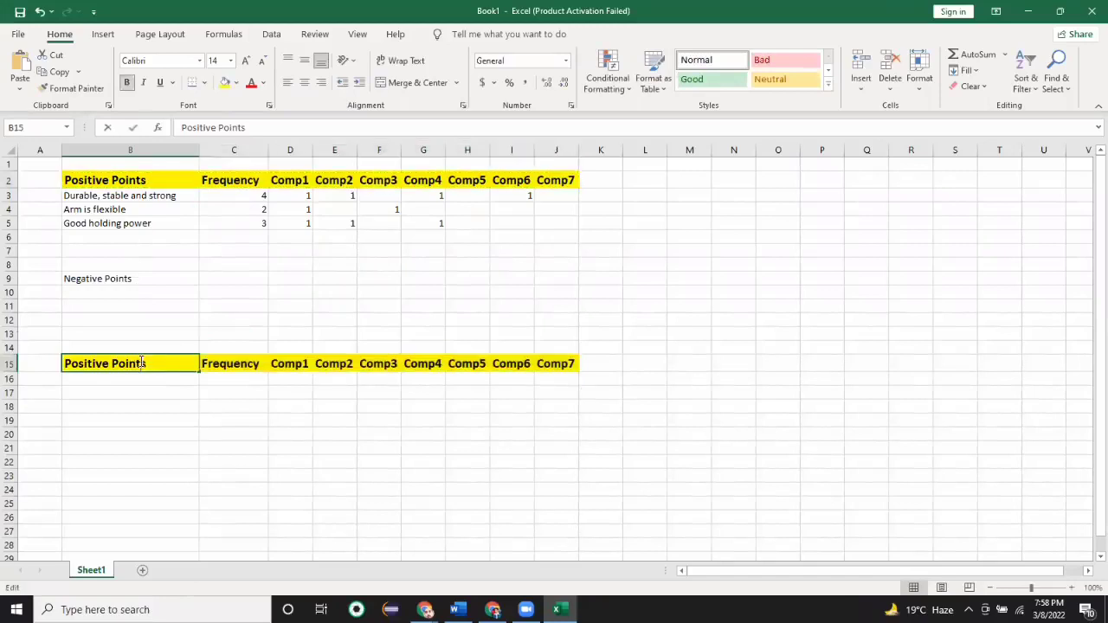
left_click_drag(147, 364, 22, 355)
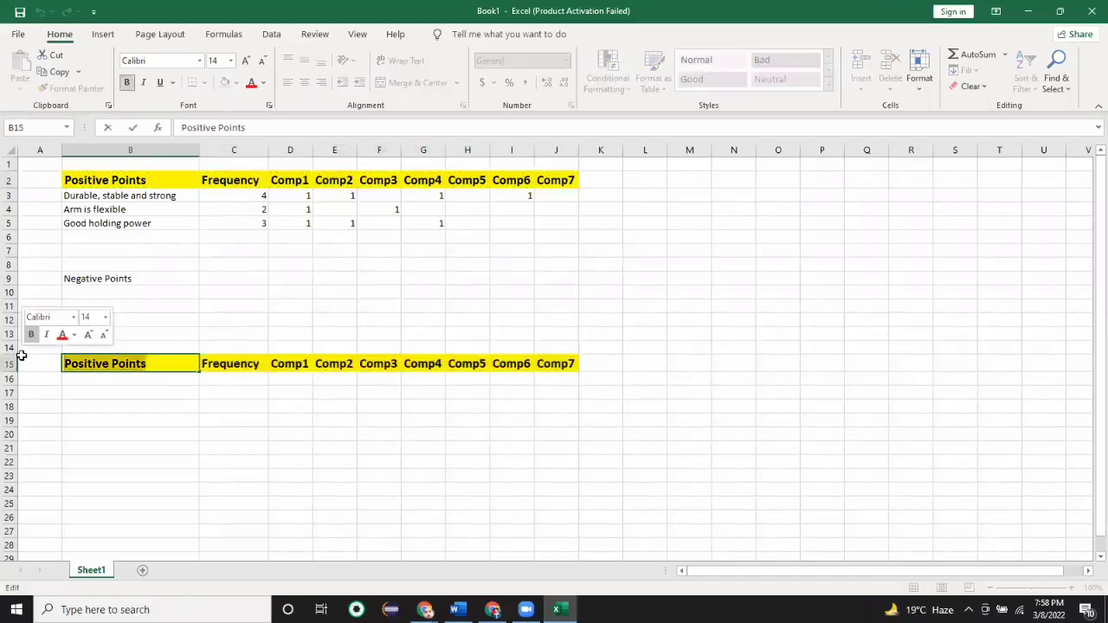
type("Pr")
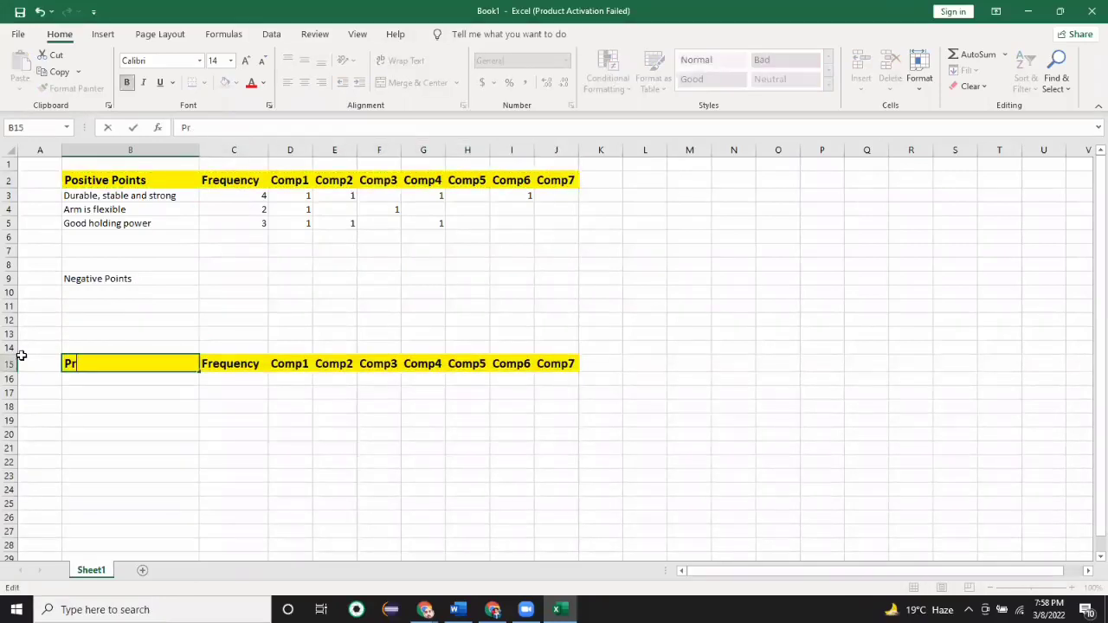
type("e Purchase Queries")
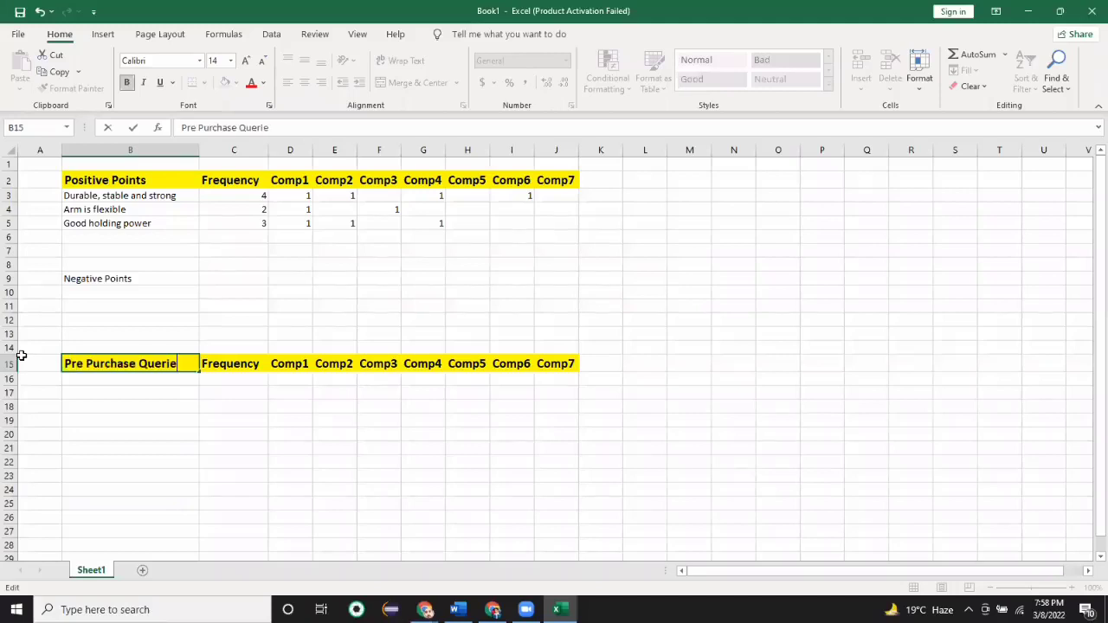
left_click(123, 478)
Copy the Pre Purchase Queries header row B15:J15 to row 21, starting at B21.
left_click_drag(161, 362, 567, 363)
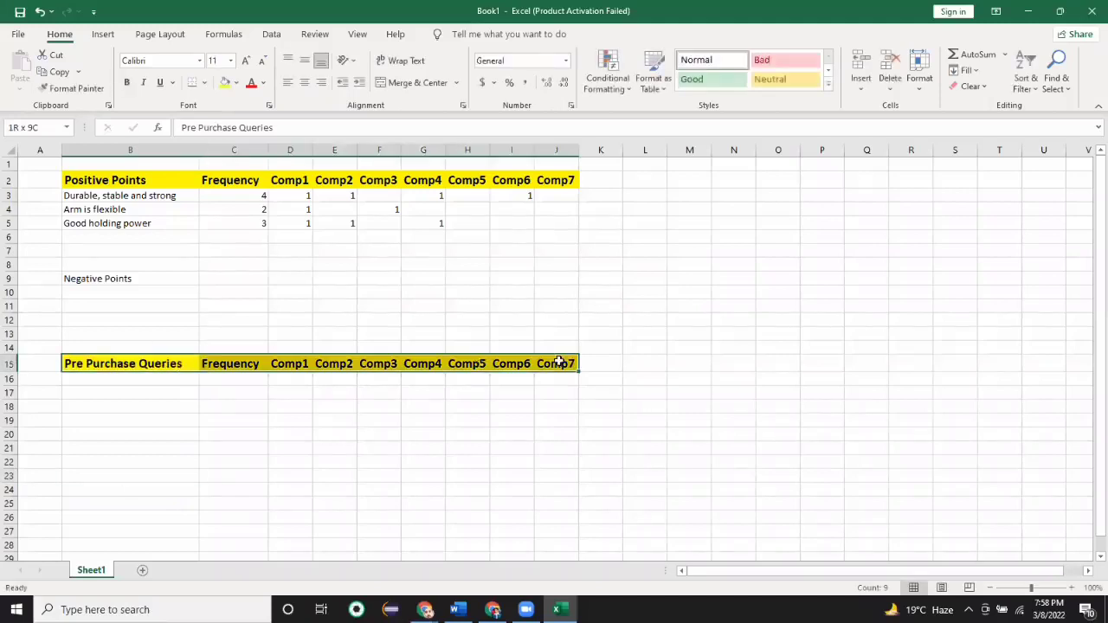
right_click(478, 361)
key("c")
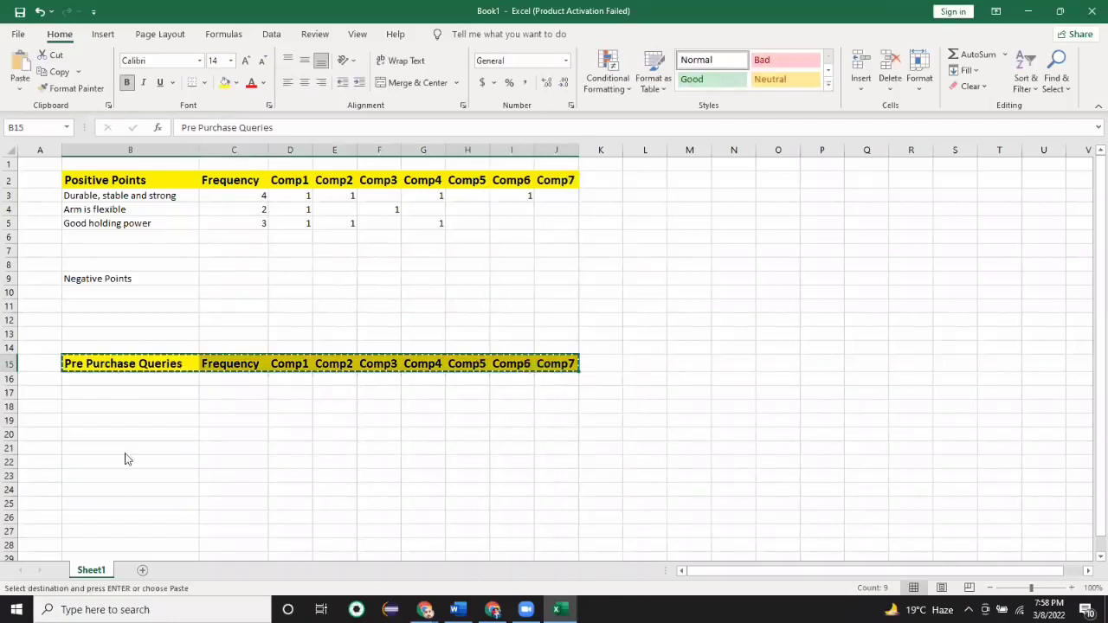
right_click(137, 447)
left_click(172, 150)
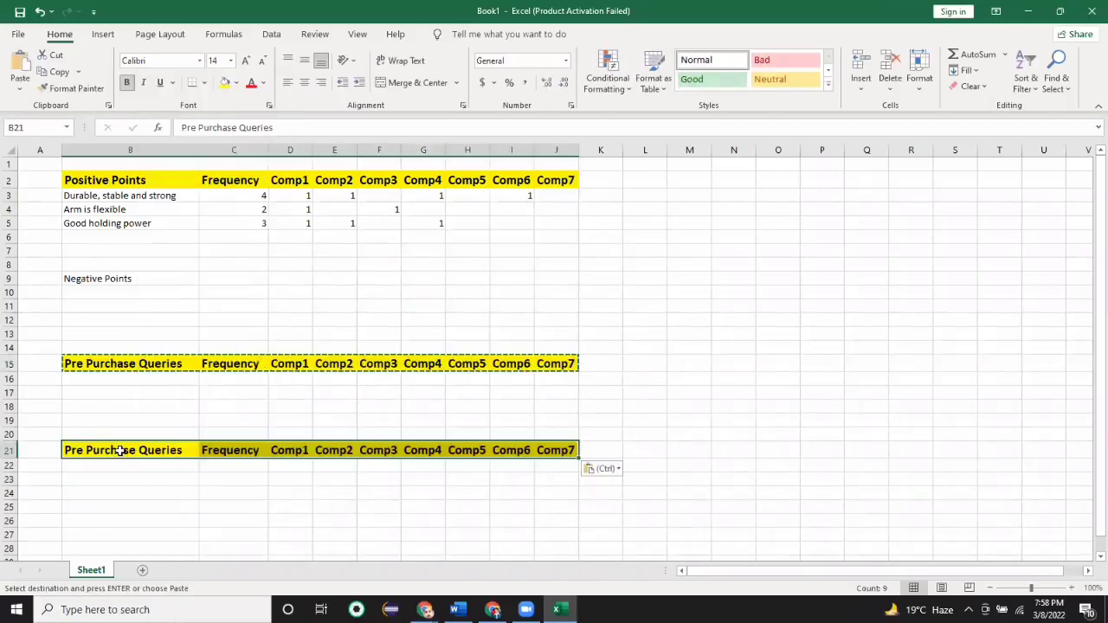
Replace the heading in cell B21 with "Post Purchase Queries".
double_click(117, 450)
left_click_drag(66, 451, 185, 453)
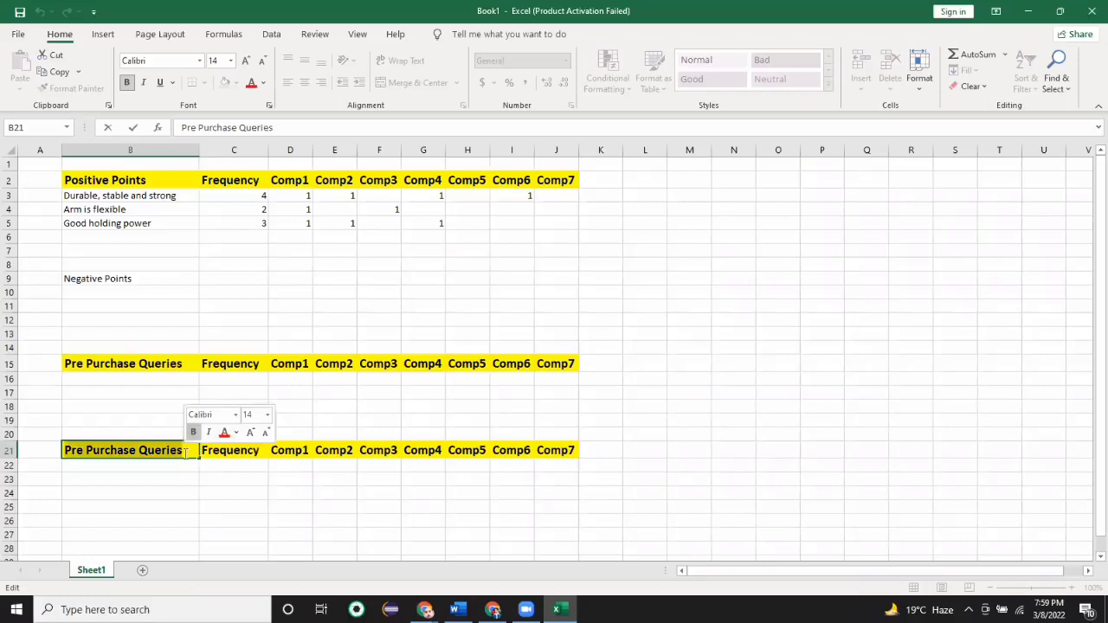
type("Po")
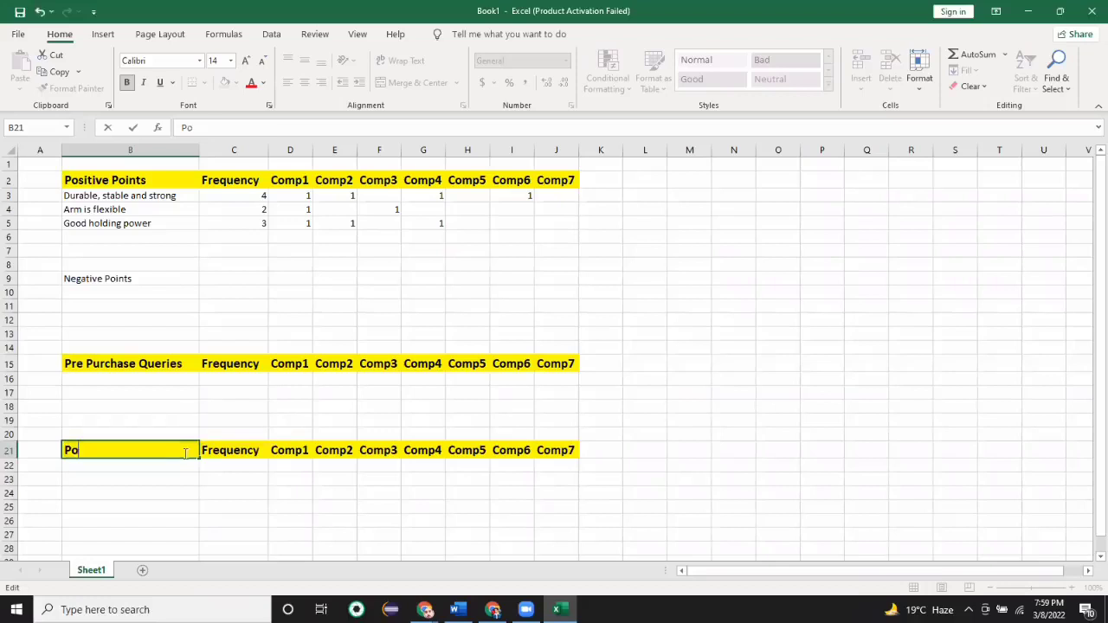
type("st Purchase Q")
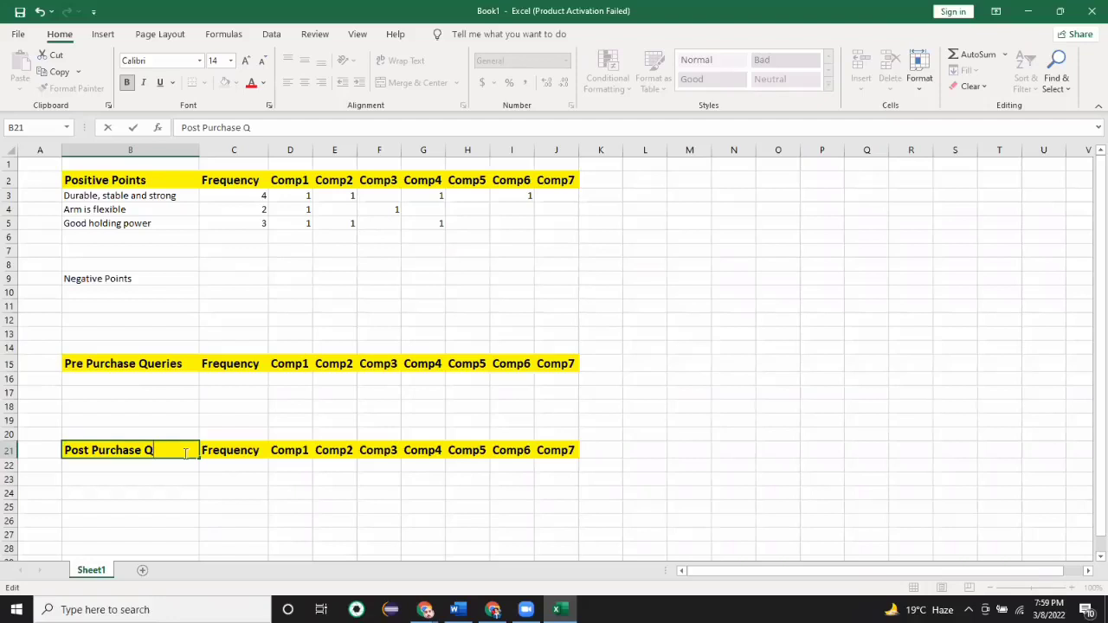
type("ueries")
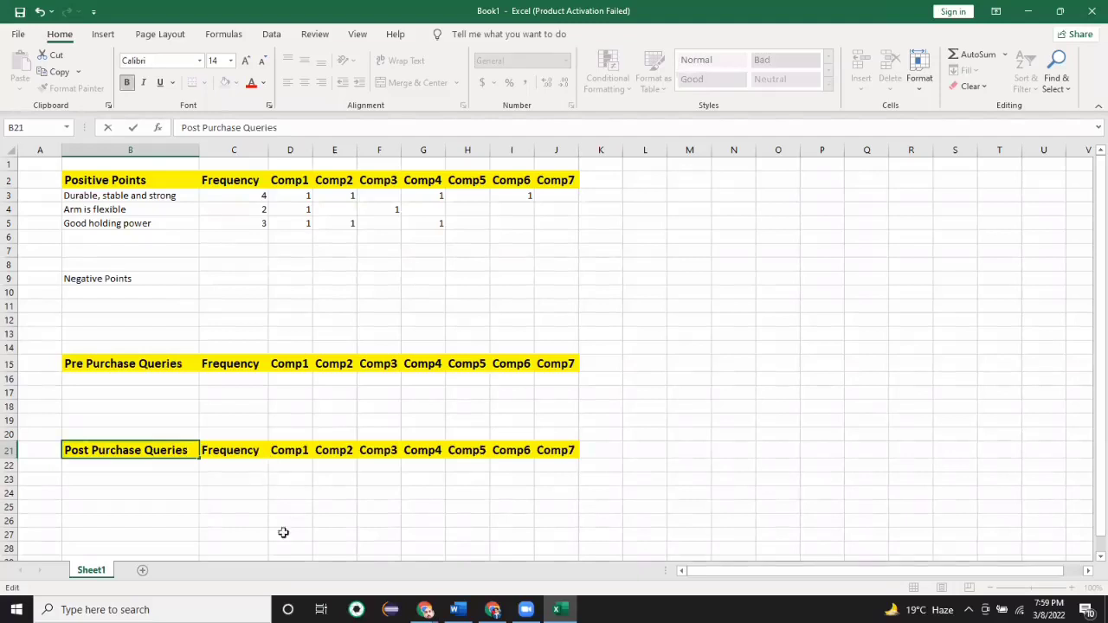
key("Tab")
key("Down")
key("Down")
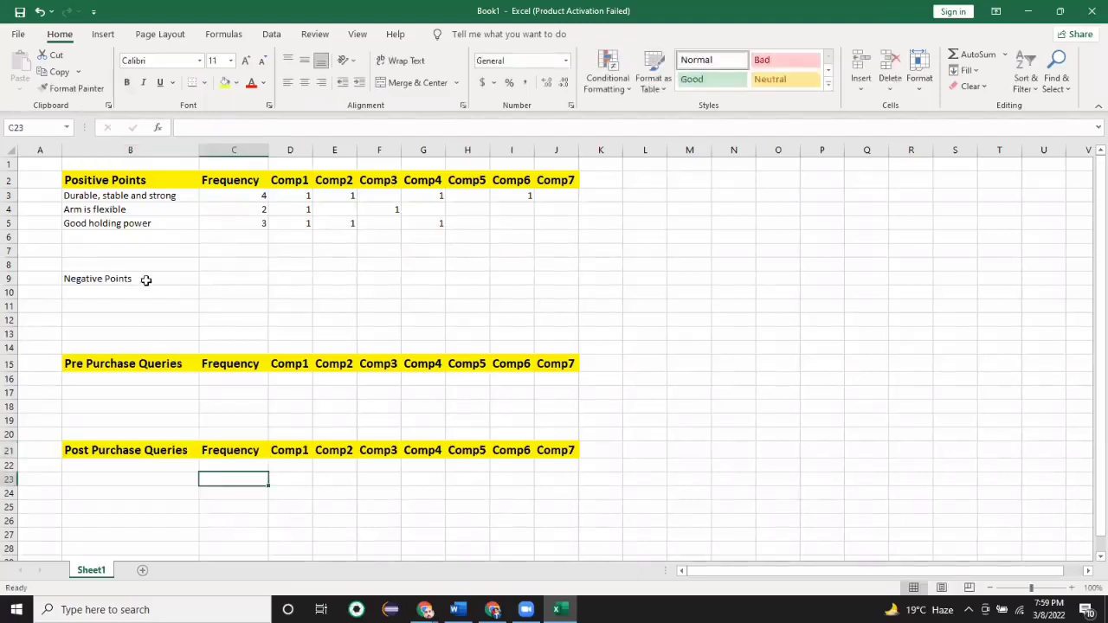
Copy the formatted header row B2:J2 to row 9, pasting over the plain Negative Points label in B9.
left_click_drag(153, 180, 539, 185)
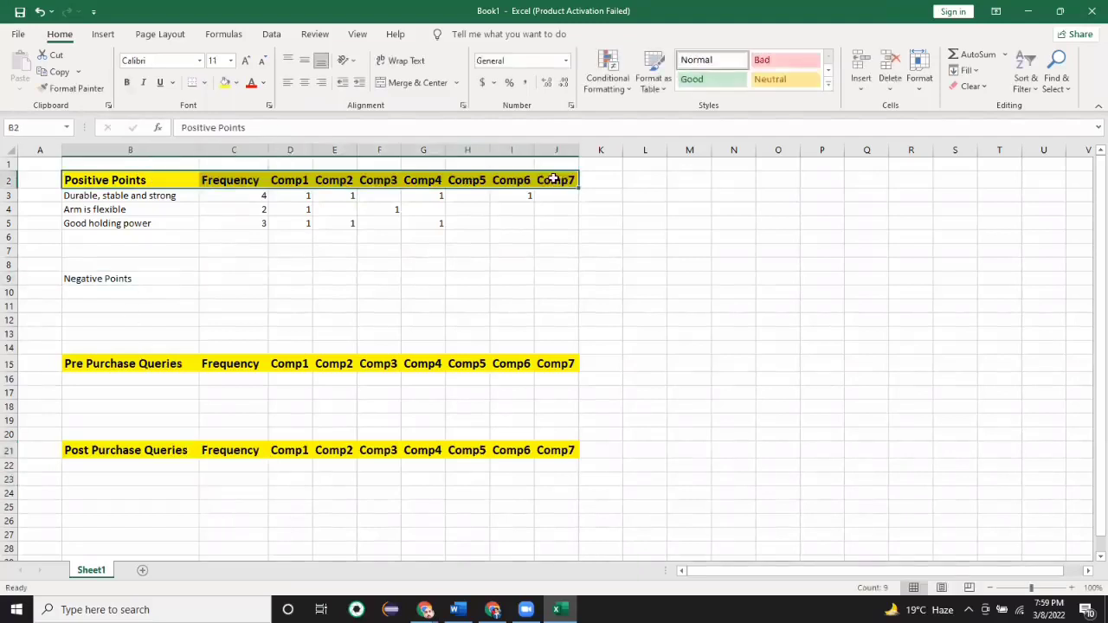
key("ctrl+c")
left_click(102, 279)
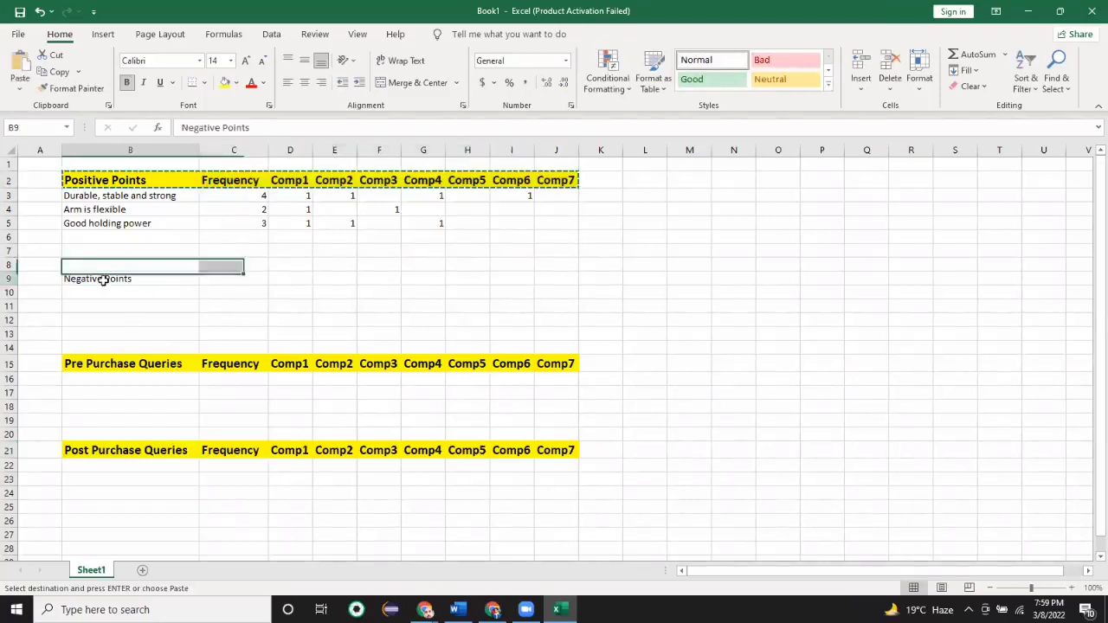
right_click(134, 281)
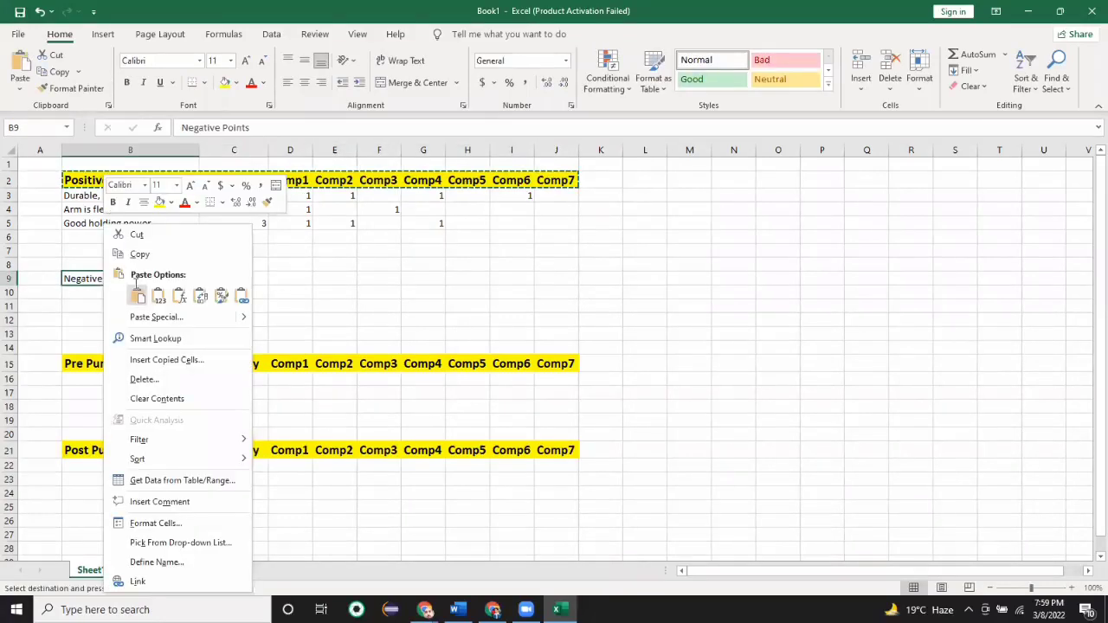
left_click(138, 296)
Replace the pasted heading in cell B9 with "Negative Points".
double_click(84, 282)
left_click_drag(61, 279, 59, 282)
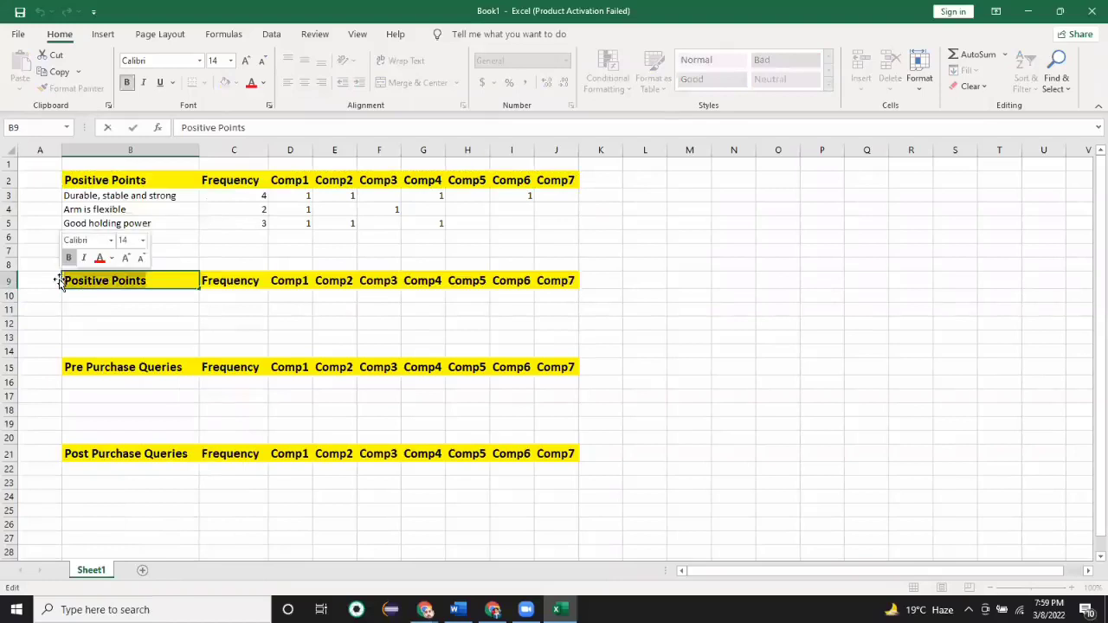
type("Negative ")
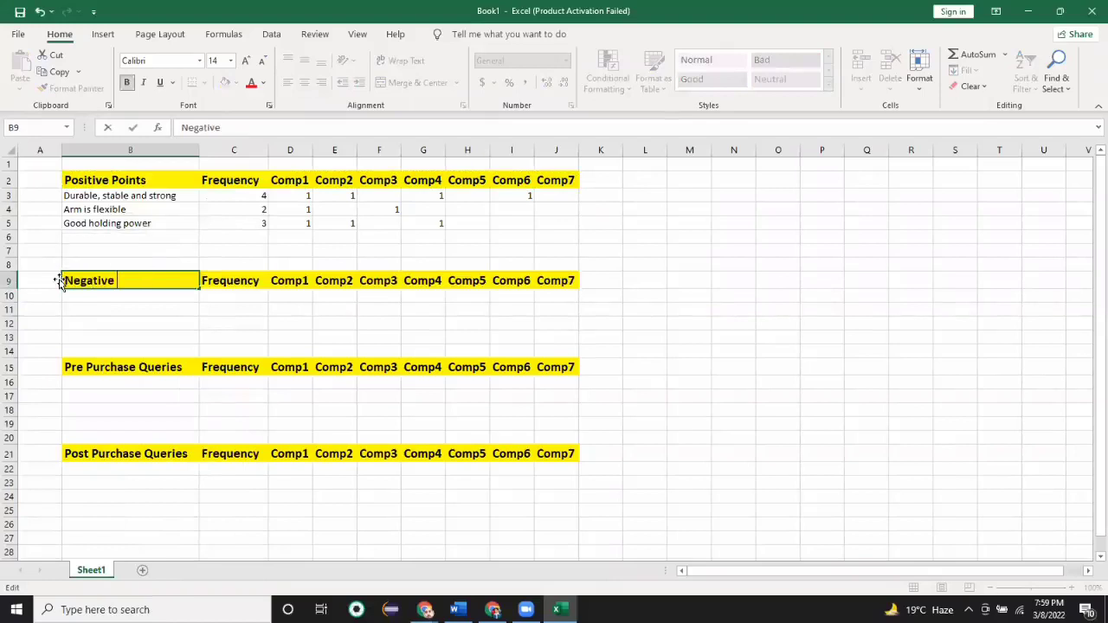
type("Points")
left_click(107, 321)
Review the positive points, negative points, pre purchase and post purchase query tables by selecting their ranges in turn.
left_click_drag(106, 369, 566, 369)
left_click_drag(95, 451, 549, 453)
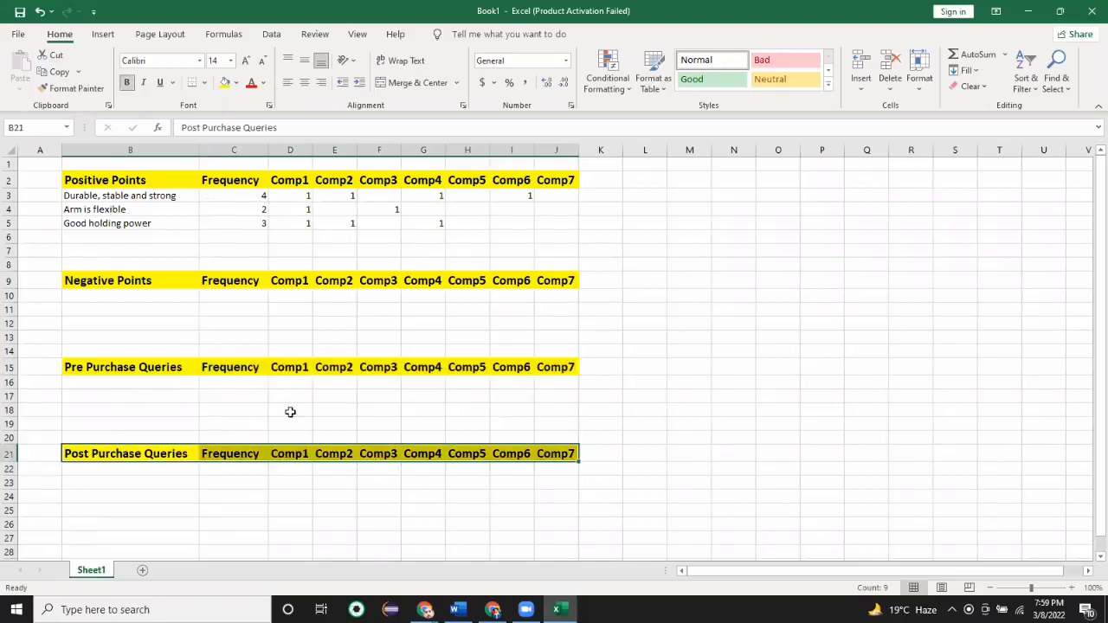
key("ctrl+z")
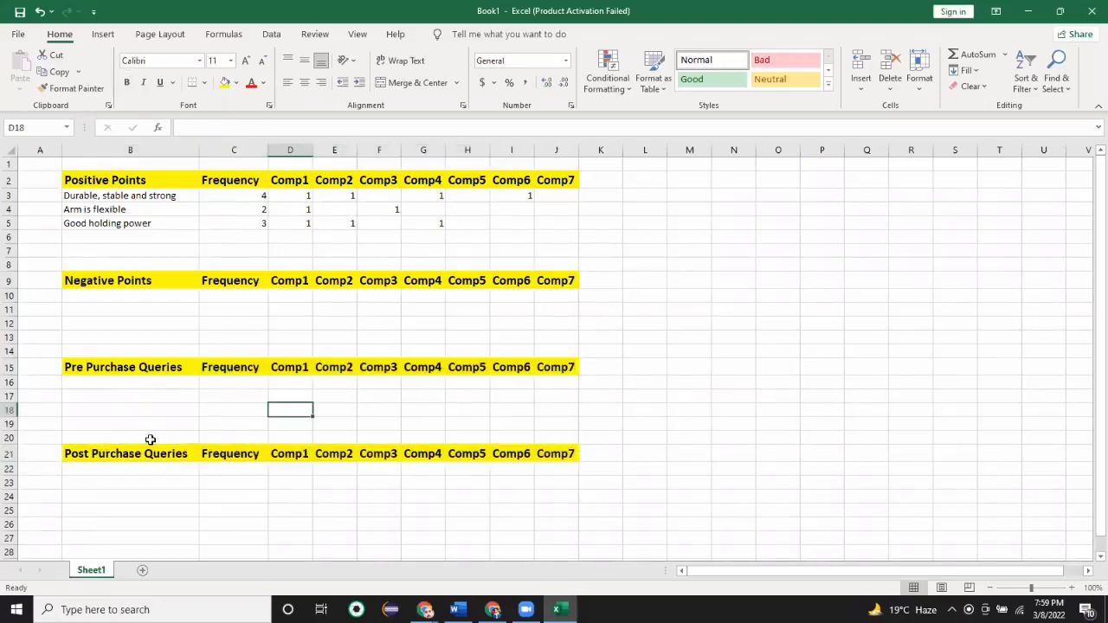
left_click_drag(127, 176, 564, 251)
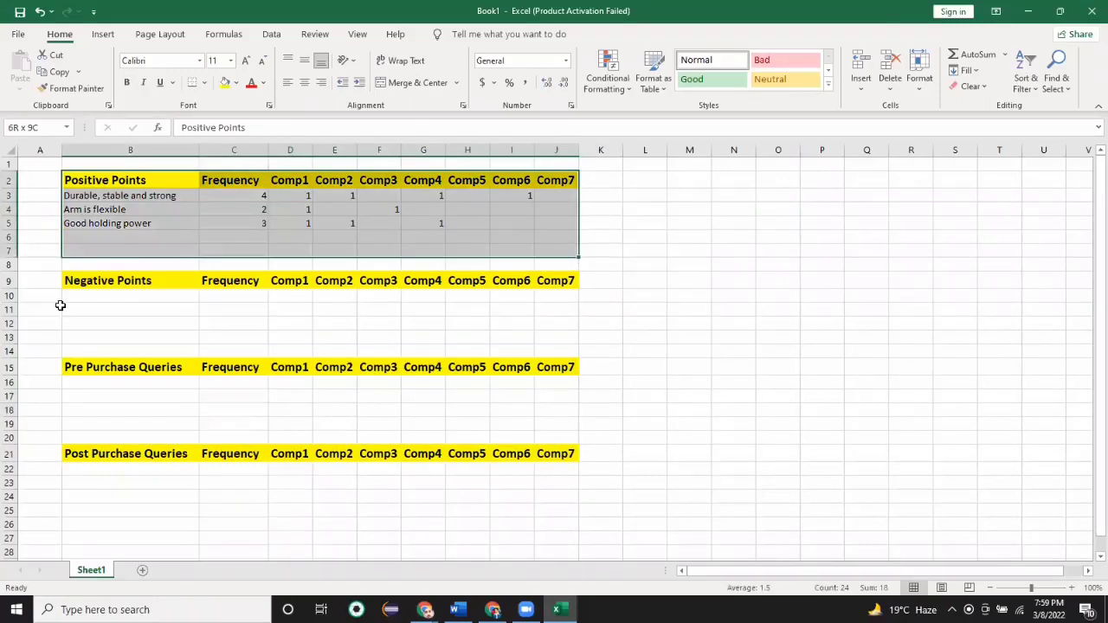
left_click_drag(108, 280, 562, 337)
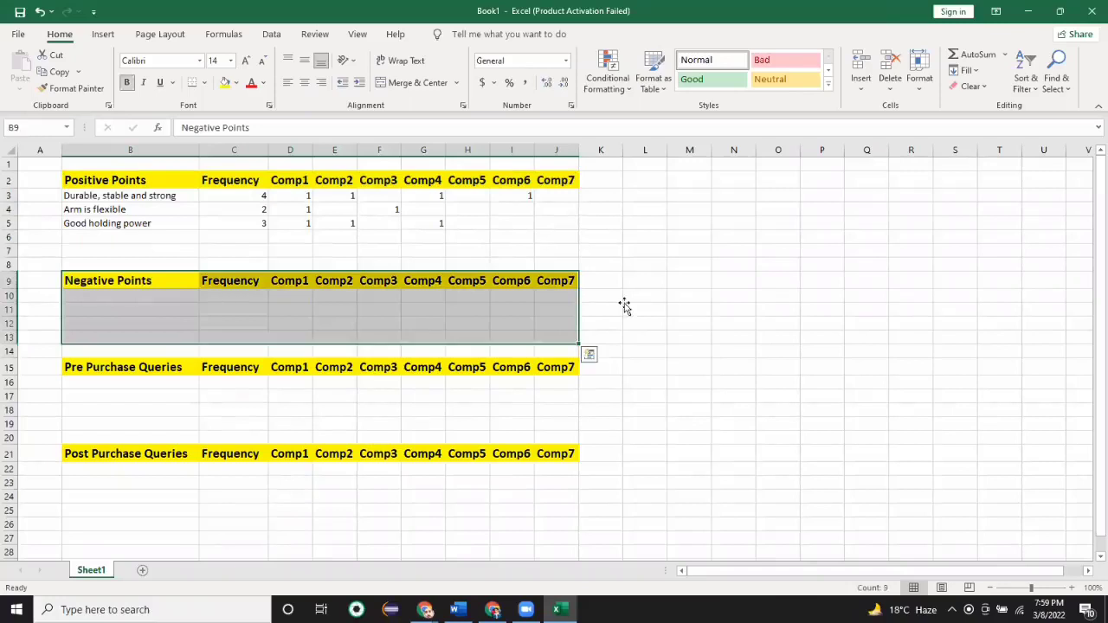
left_click_drag(84, 372, 542, 427)
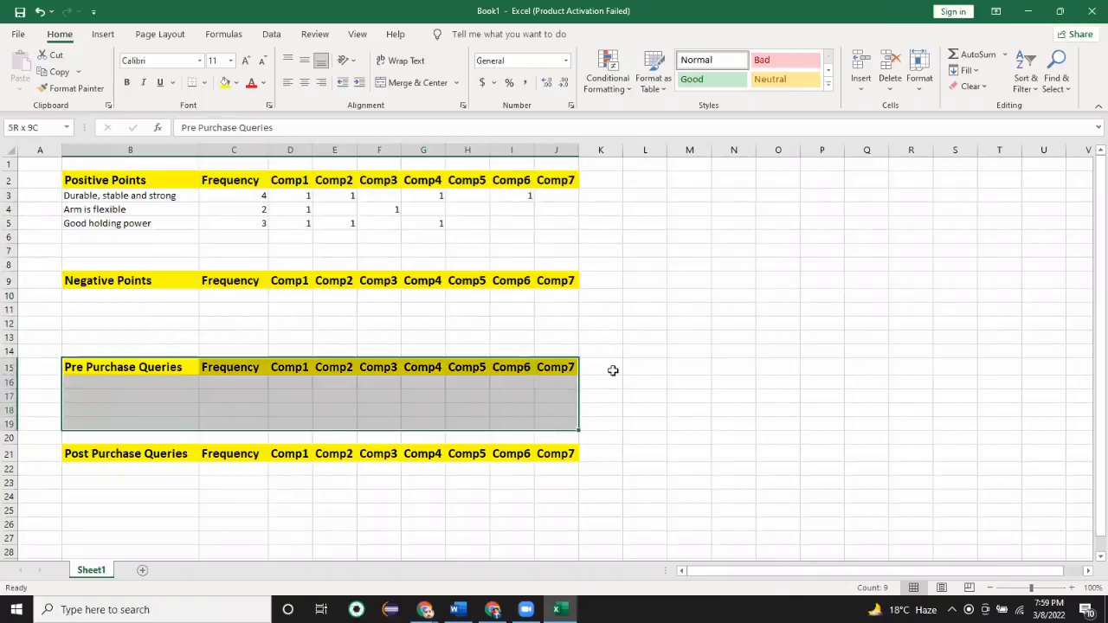
left_click(603, 327)
mouse_move(91, 177)
left_mouse_down()
mouse_move(154, 203)
mouse_move(415, 241)
mouse_move(557, 246)
left_mouse_up()
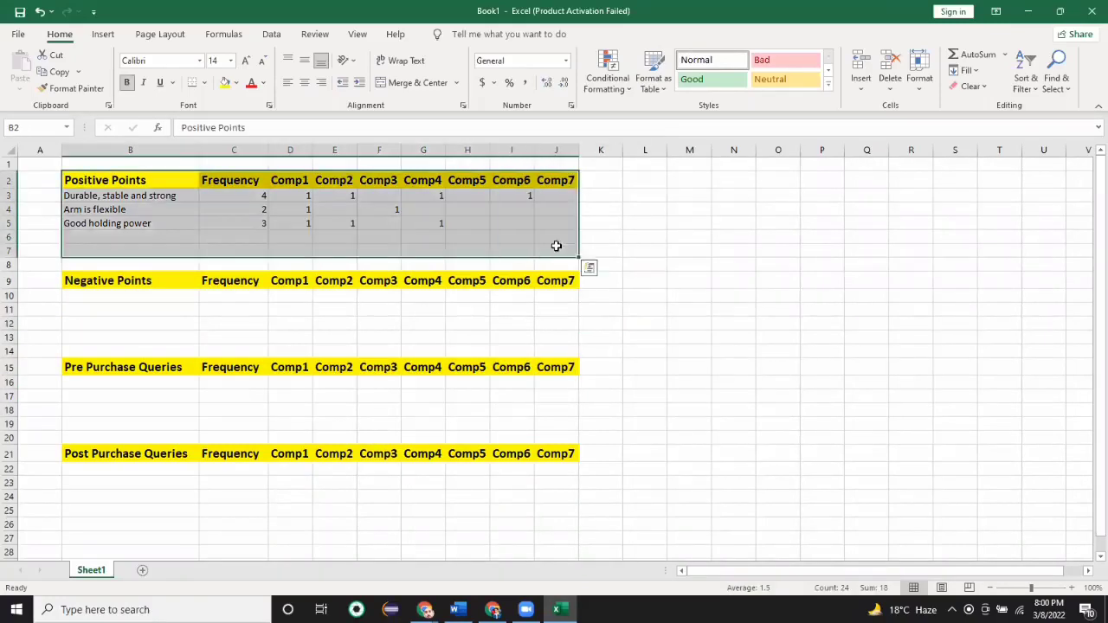
left_click_drag(184, 287, 570, 351)
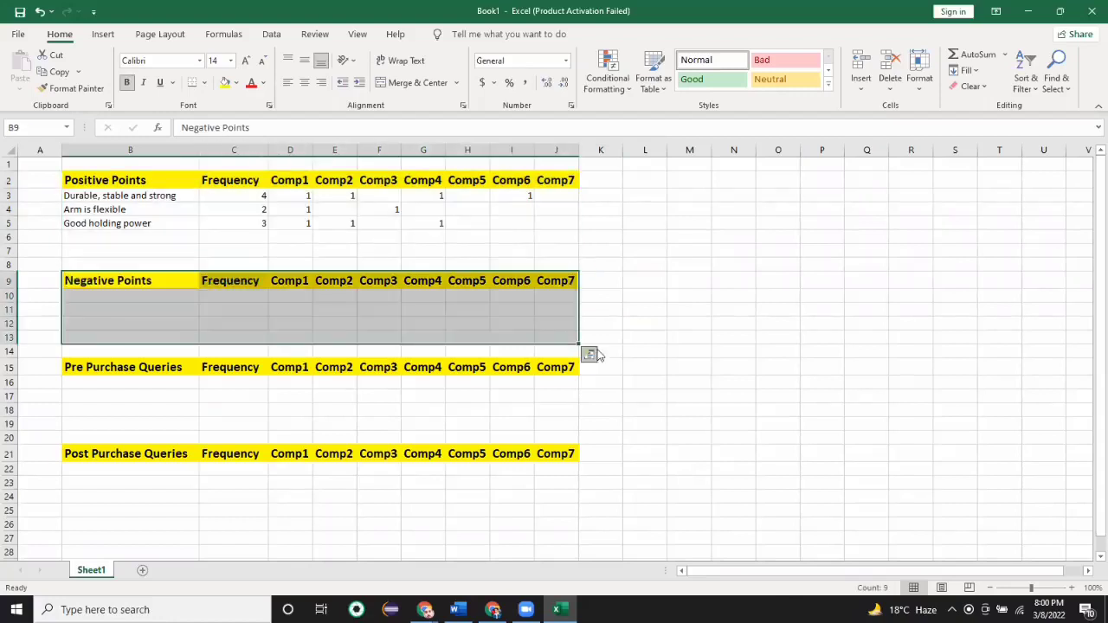
left_click(611, 413)
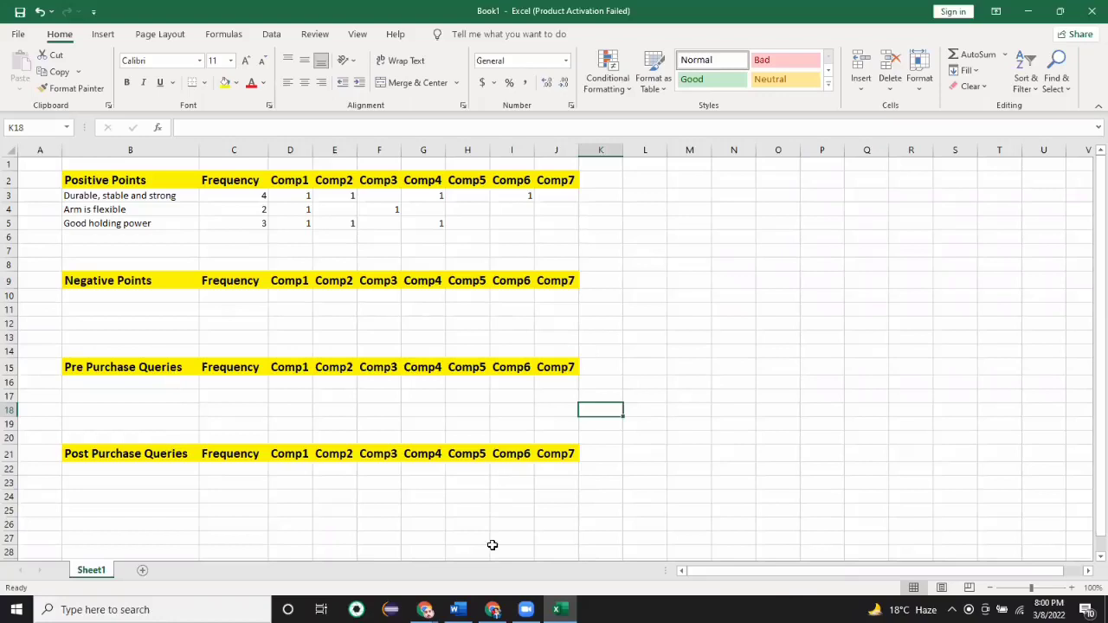
left_click(131, 183)
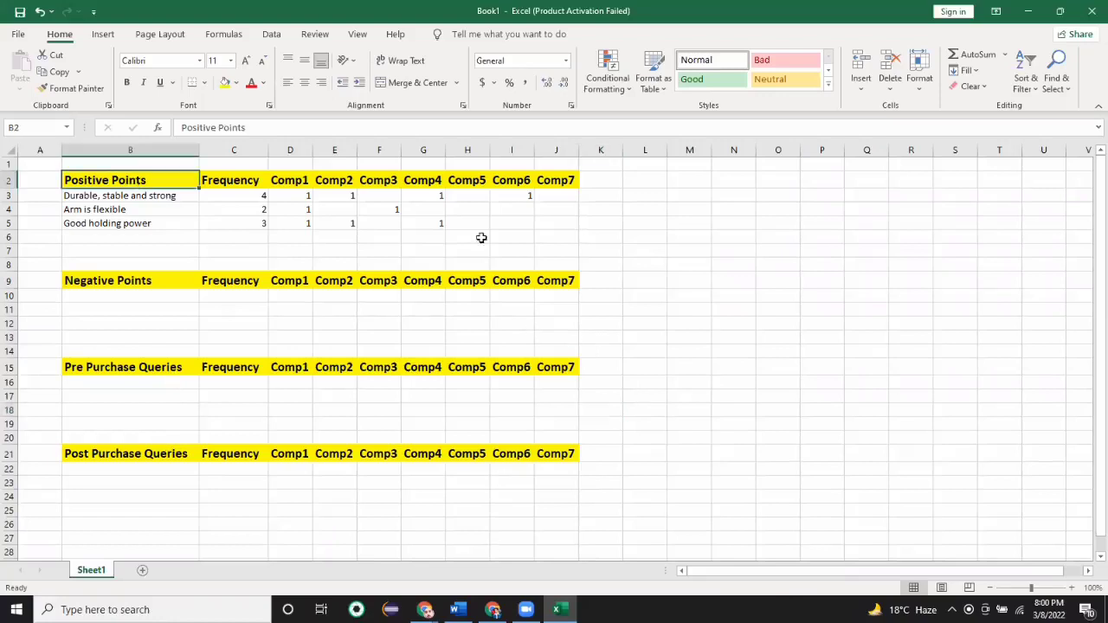
left_click(555, 236, "shift")
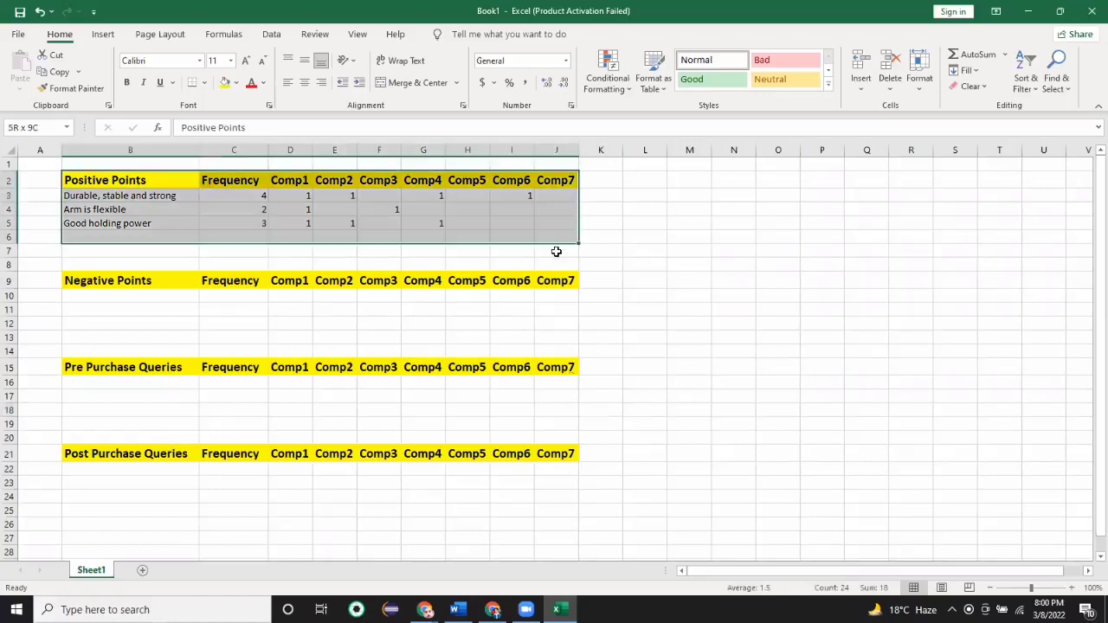
Enter "Our Product" in cell N2, on the same row as the Positive Points header.
left_click(727, 181)
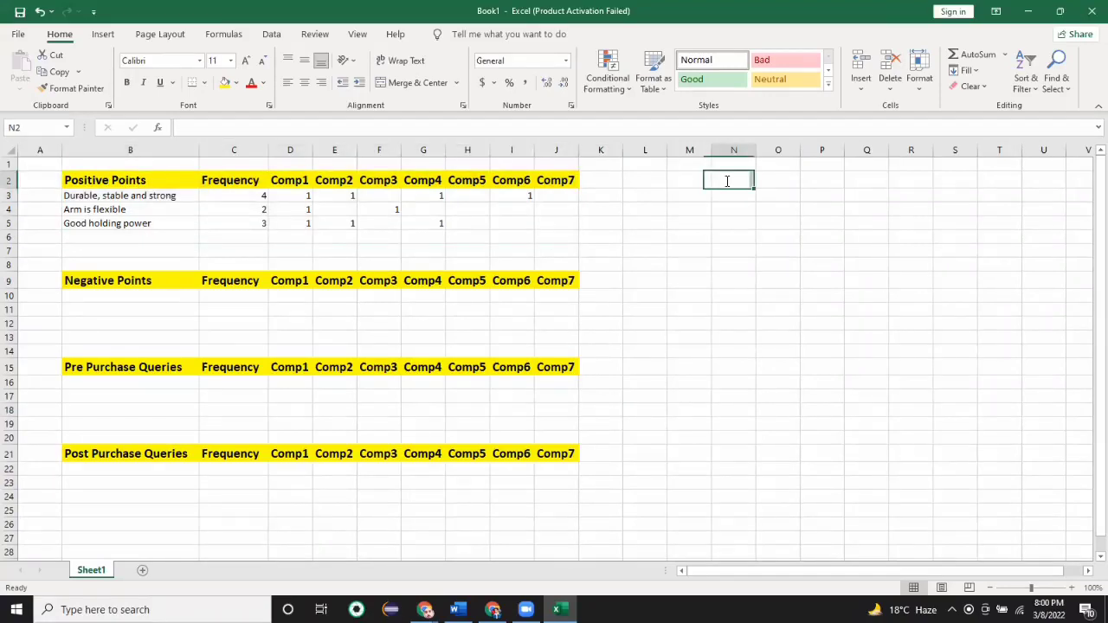
type("Our Product")
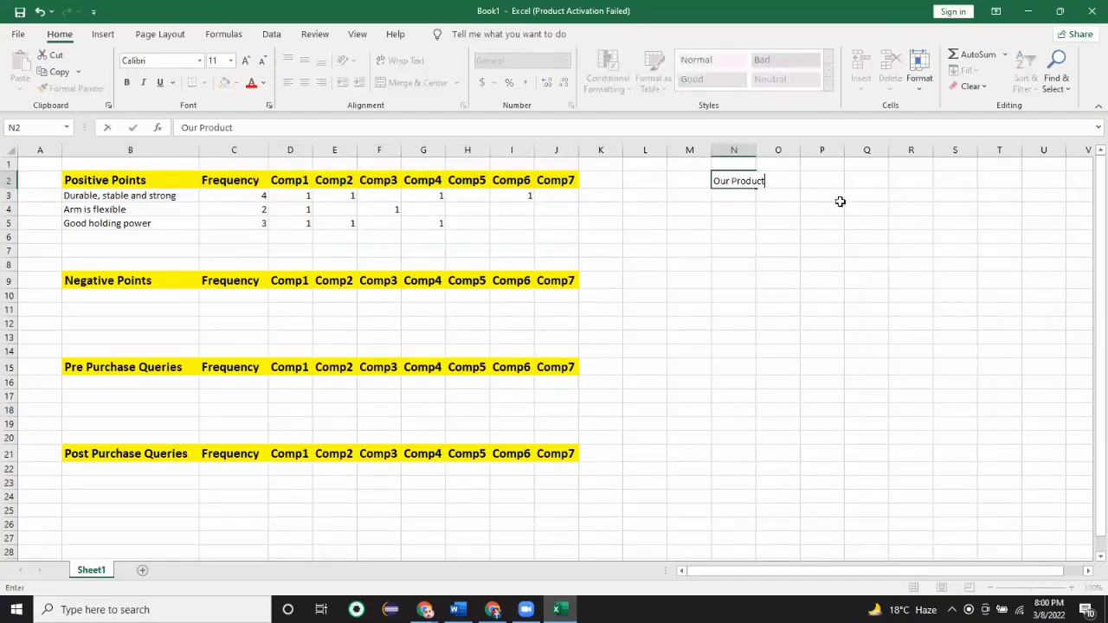
left_click(822, 195)
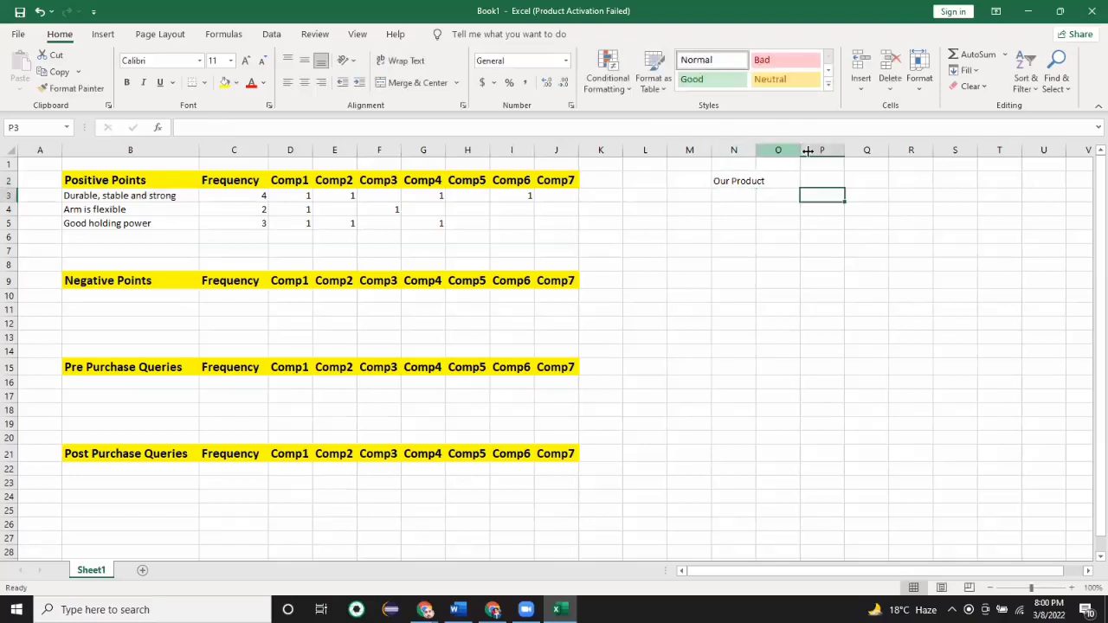
Widen column N and format the Our Product heading in bold, size 12, with a yellow fill.
left_click(754, 183)
left_click(224, 84)
left_click(128, 81)
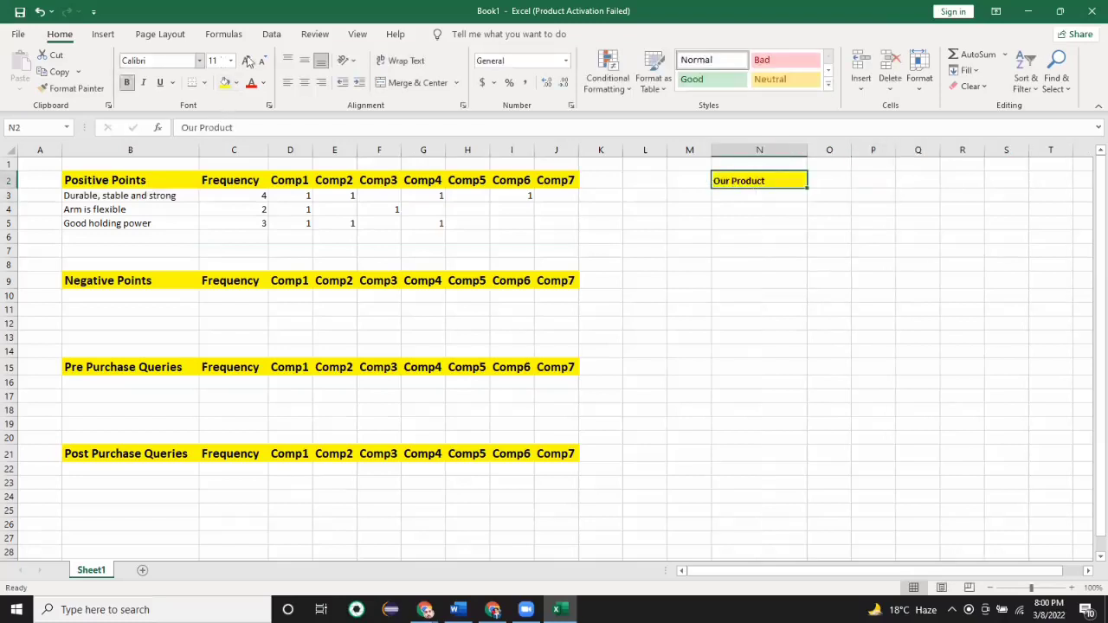
left_click(643, 296)
left_click(752, 195)
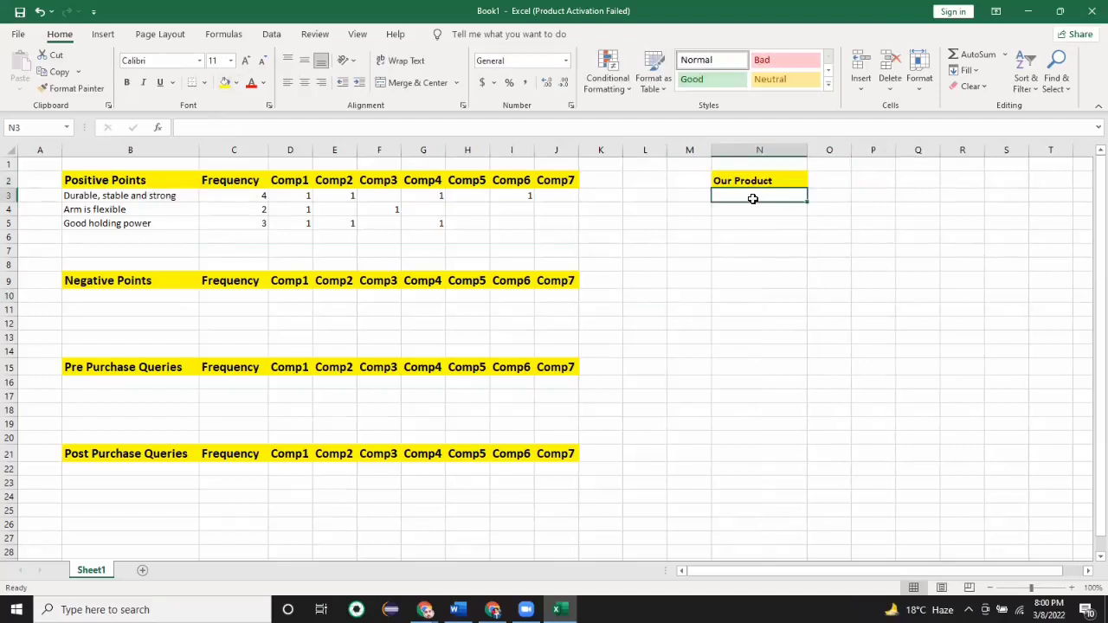
left_click(175, 197)
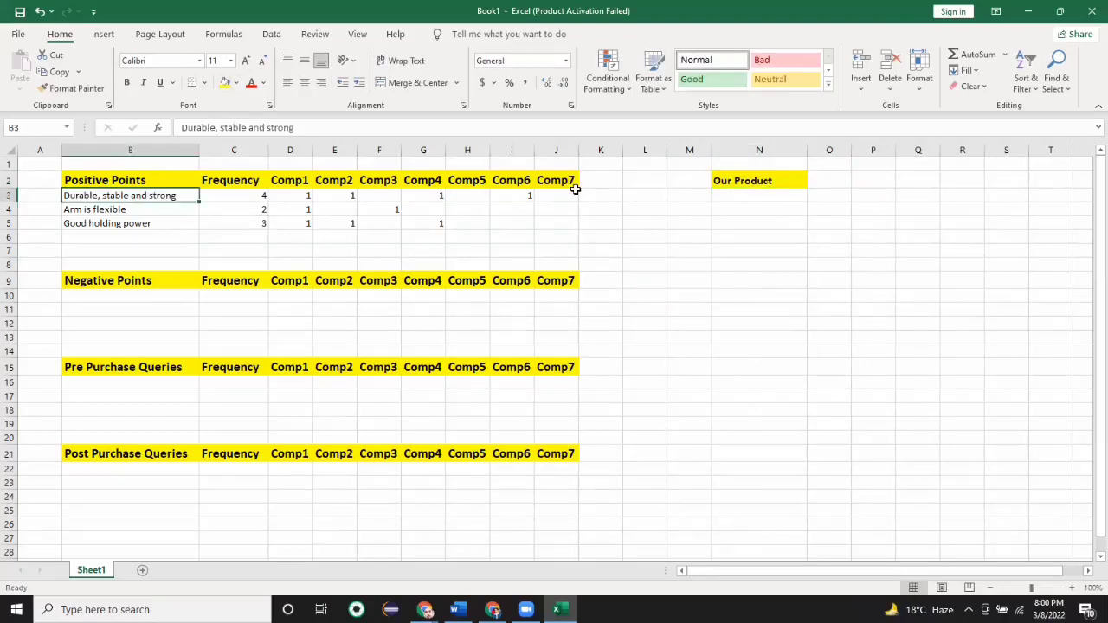
left_click_drag(772, 194, 772, 223)
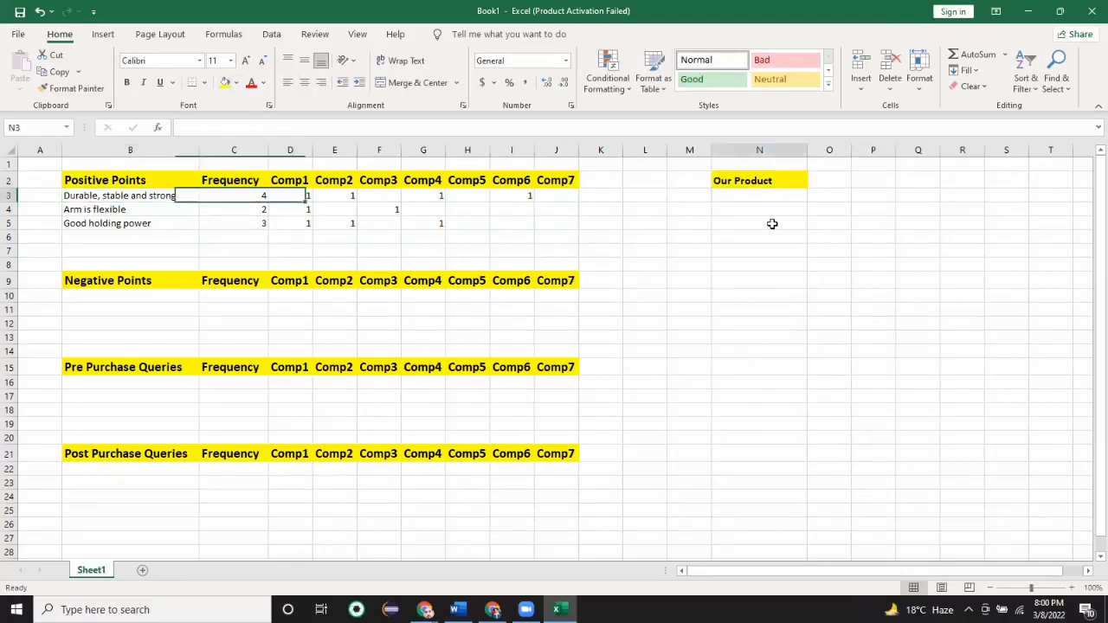
Copy the Our Product heading from N2 to N9, N15 and N21, beside the other three table headers.
right_click(738, 182)
key("ctrl+c")
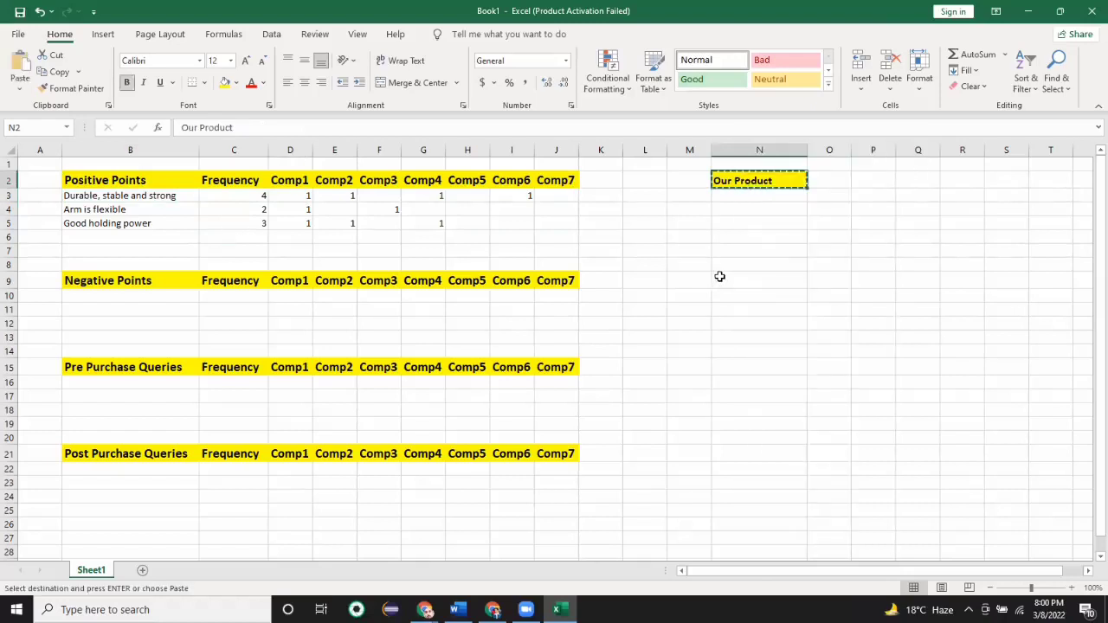
left_click(719, 276)
key("ctrl+v")
left_click(759, 371)
key("ctrl+v")
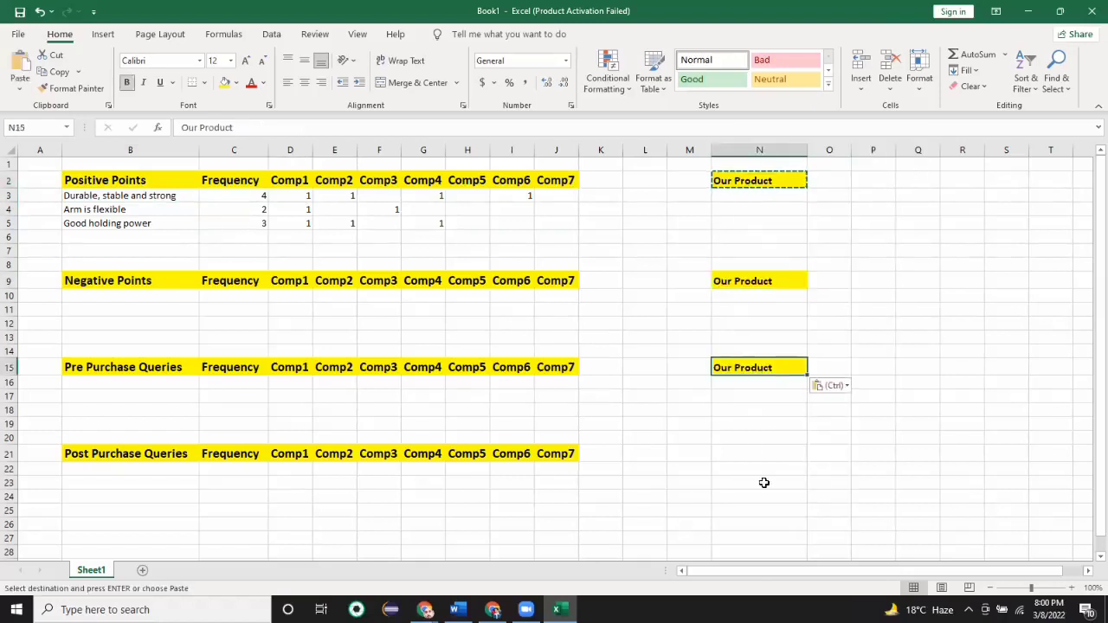
left_click(750, 447)
key("ctrl+v")
left_click(740, 500)
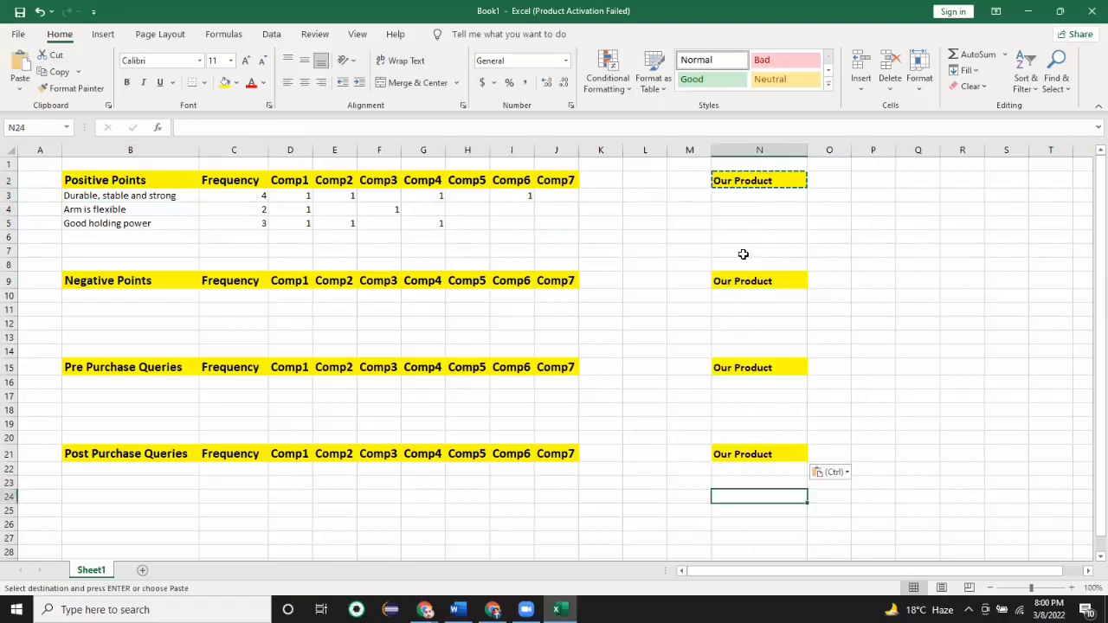
left_click(742, 264)
double_click(757, 211)
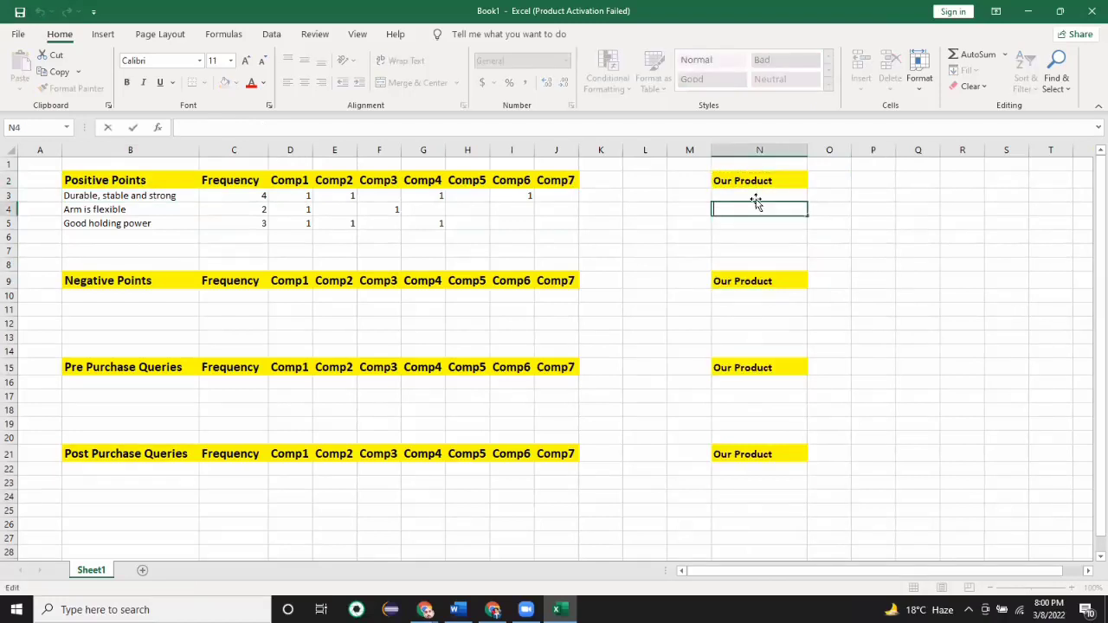
double_click(727, 198)
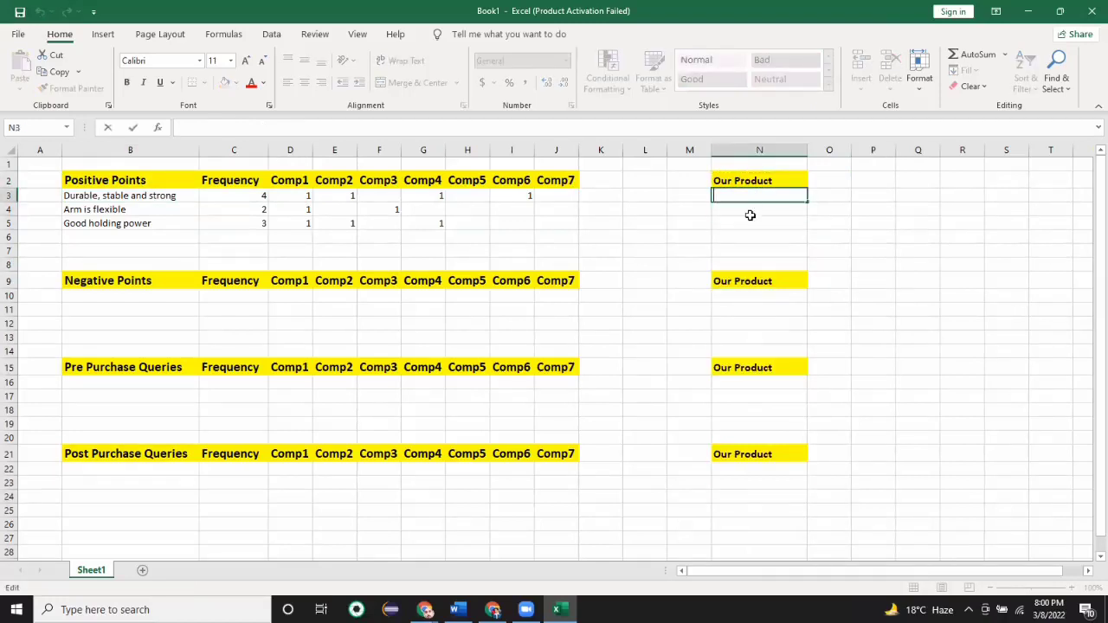
key("Return")
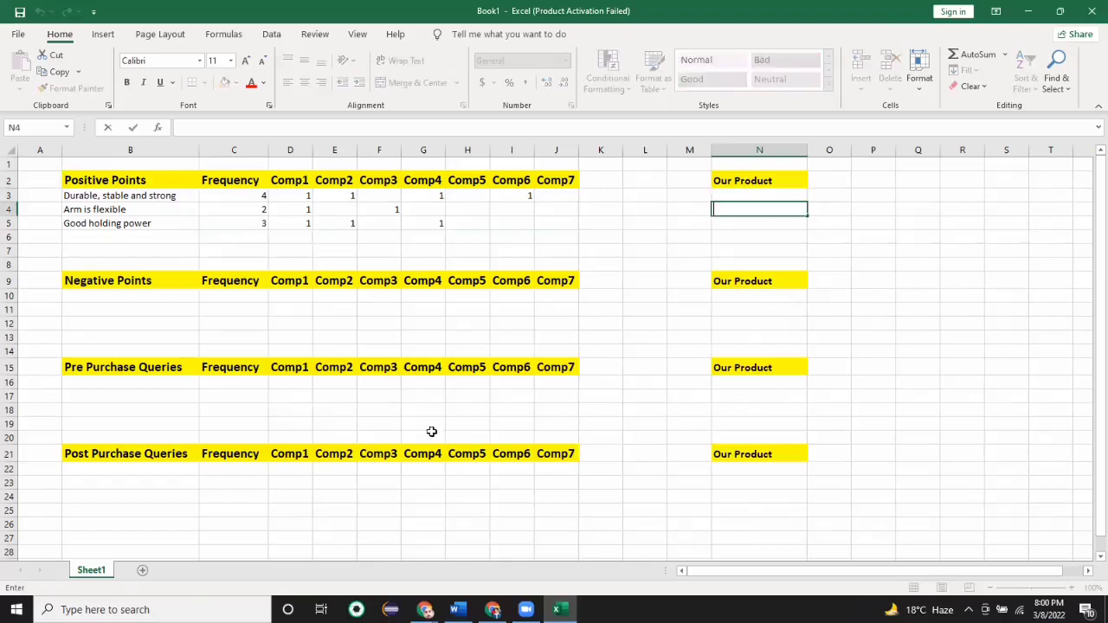
key("Down")
key("Down")
key("Down")
key("Down")
key("Down")
key("Down")
key("Down")
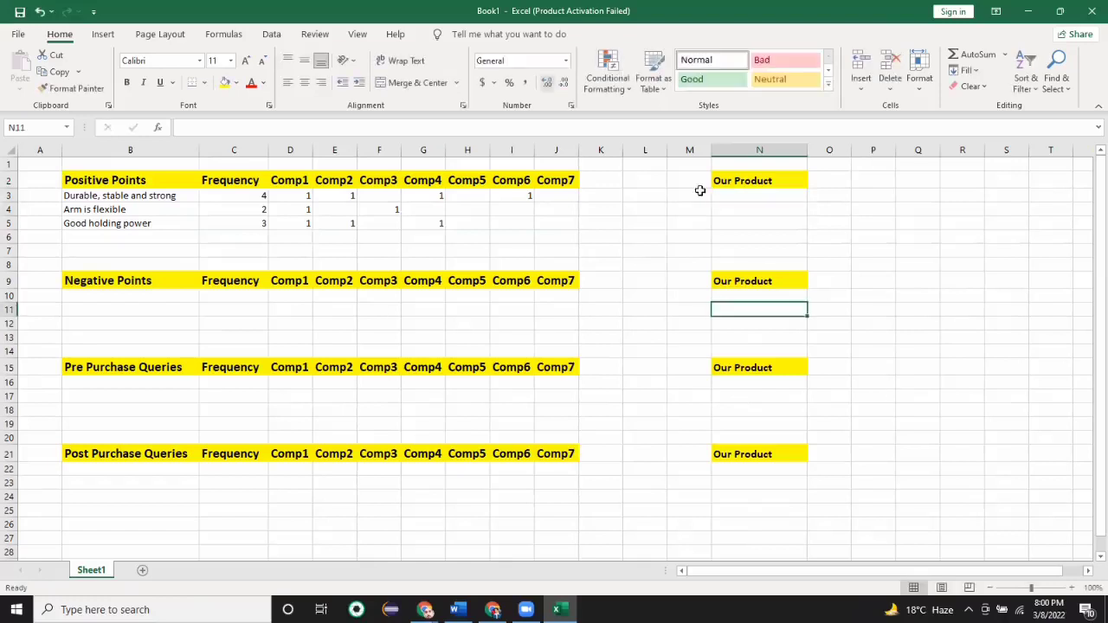
Compare the listed positive points in column B with the cells under the first Our Product heading by selecting each range.
left_click_drag(759, 195, 759, 227)
left_click_drag(142, 210, 149, 227)
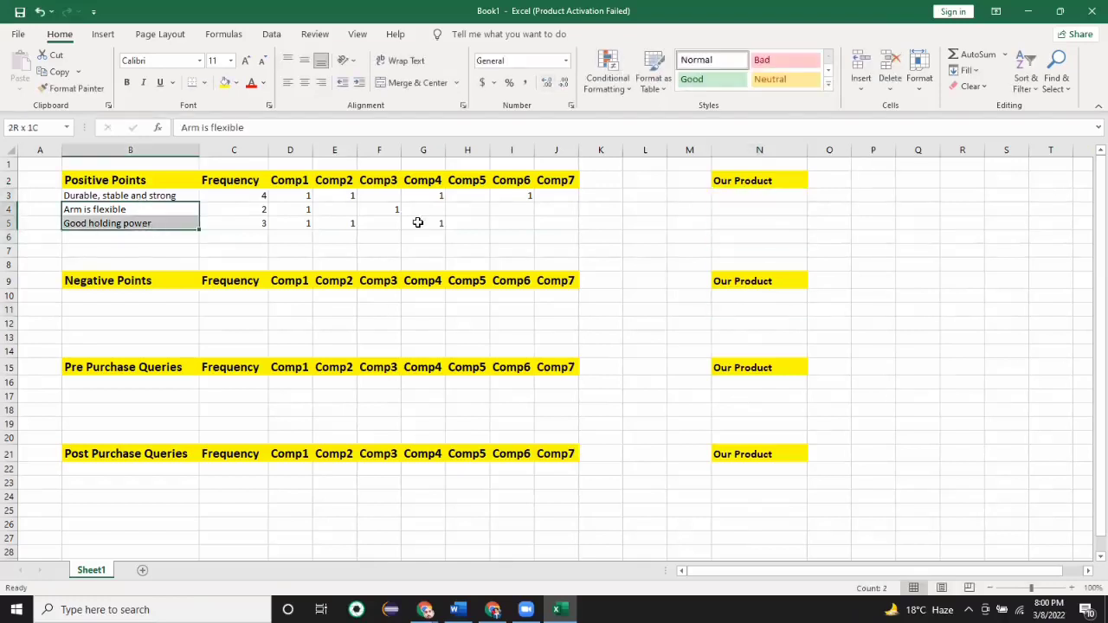
left_click_drag(730, 197, 732, 242)
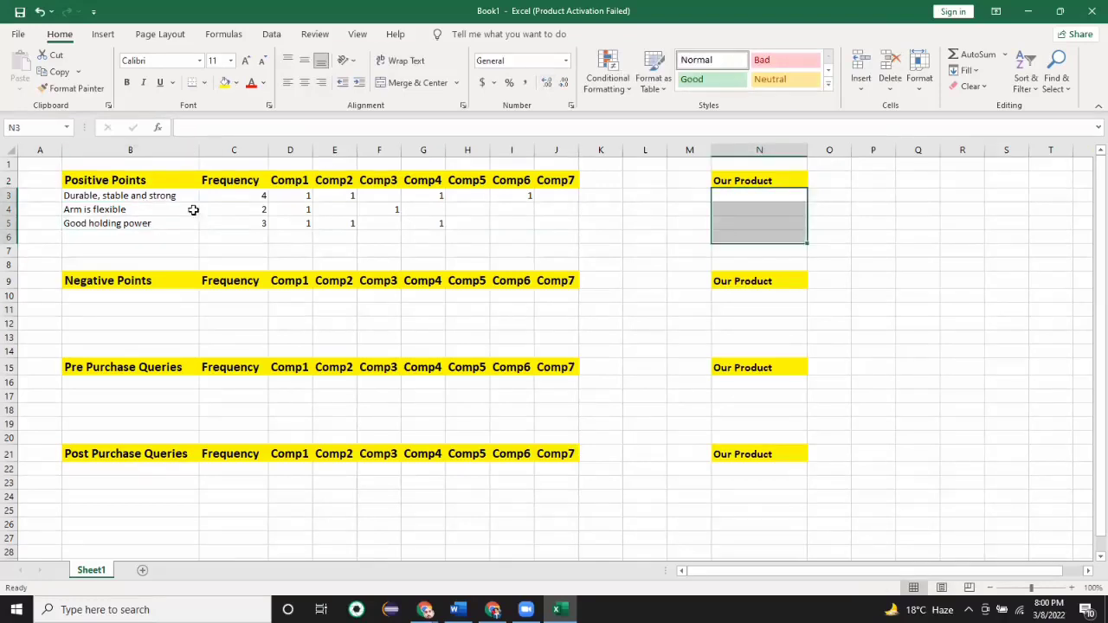
left_click(137, 309)
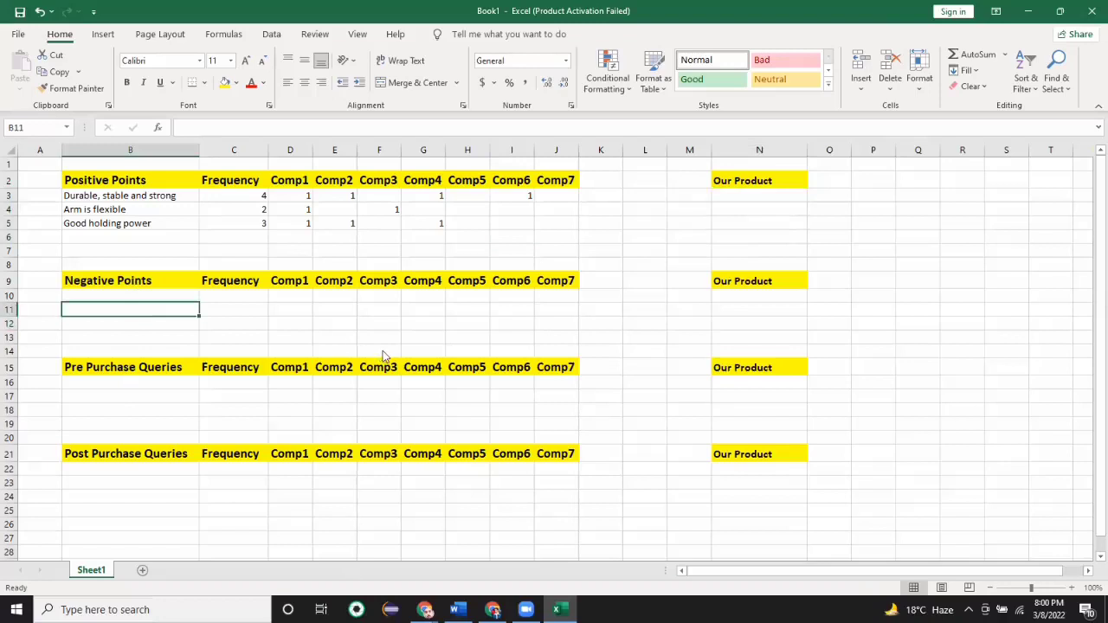
Switch to the phone holder's Amazon listing in the browser and read its customer questions and answers about phone compatibility.
key("alt+Tab")
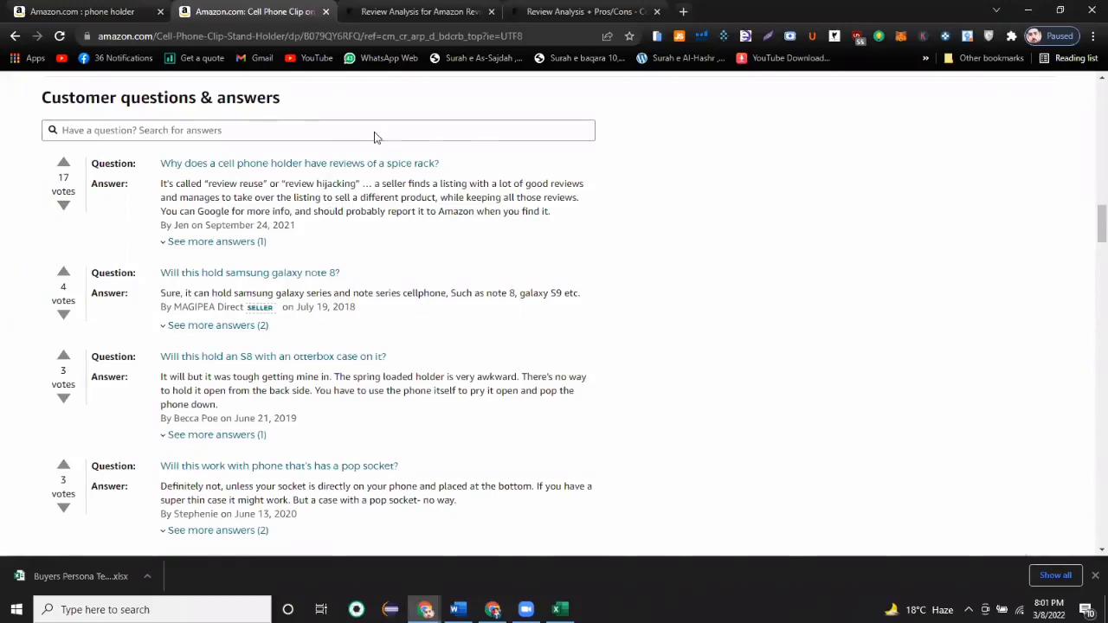
scroll(375, 138, "down", 2)
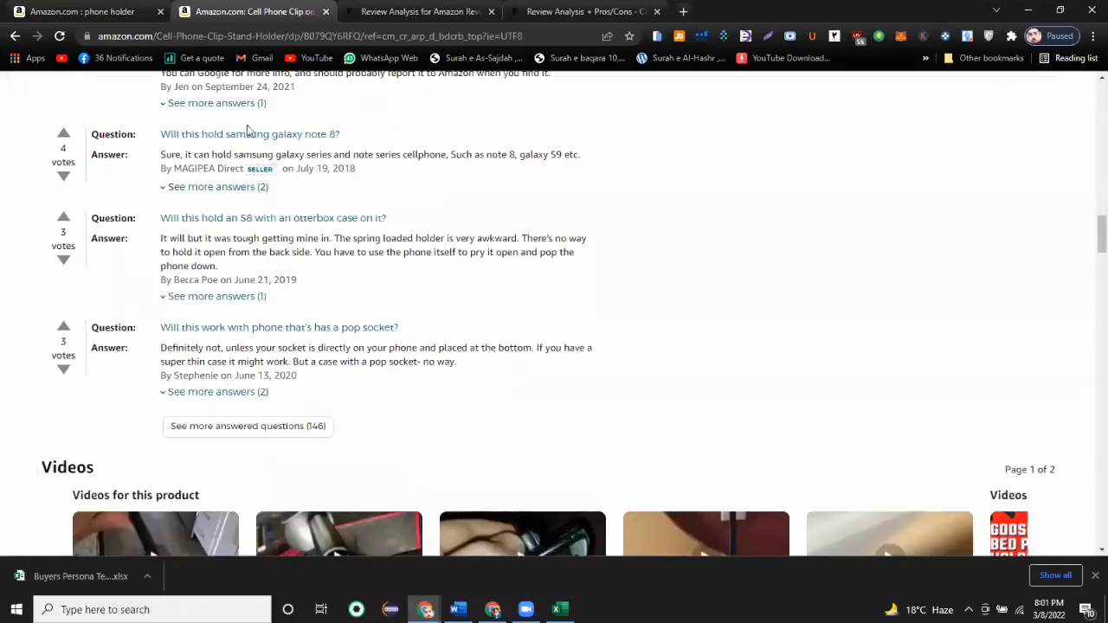
triple_click(157, 136)
left_click(559, 136)
scroll(450, 260, "up", 1)
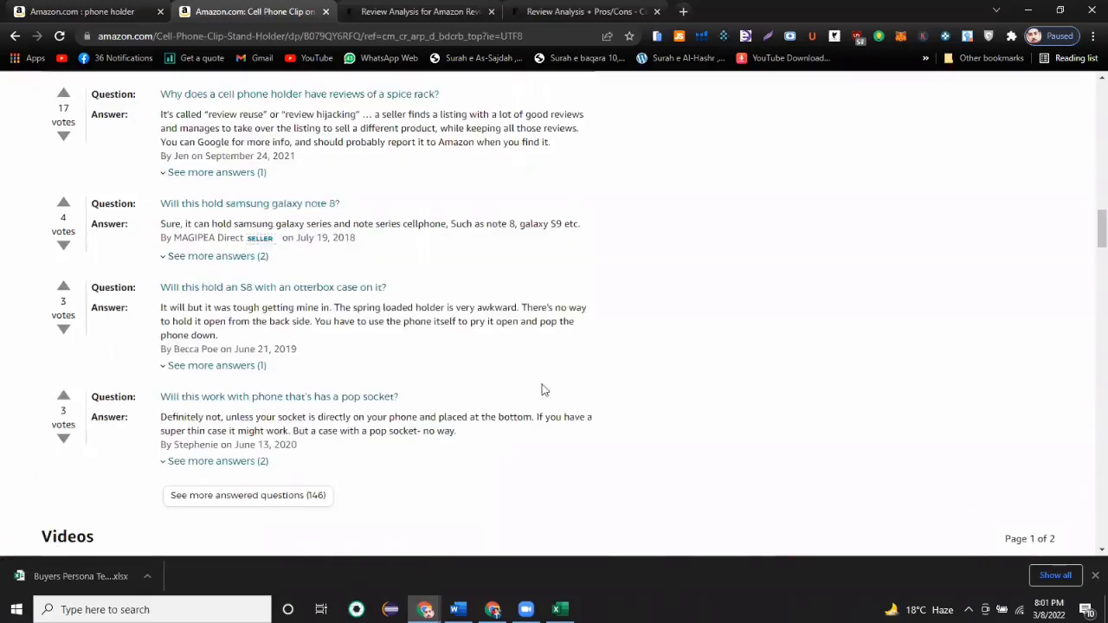
scroll(463, 454, "down", 2)
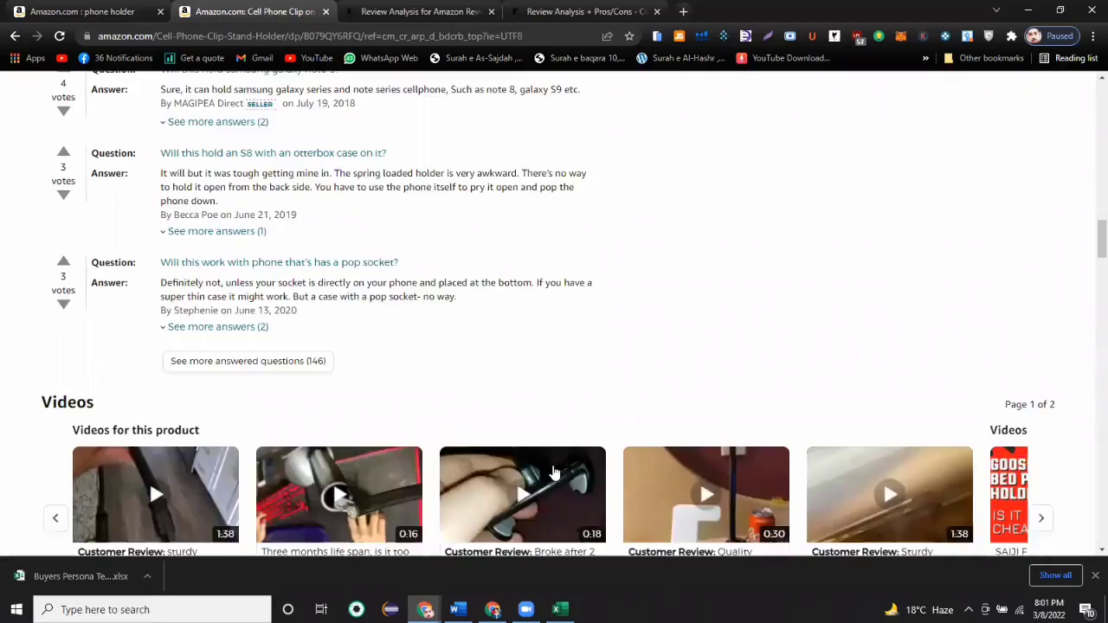
scroll(500, 479, "up", 2)
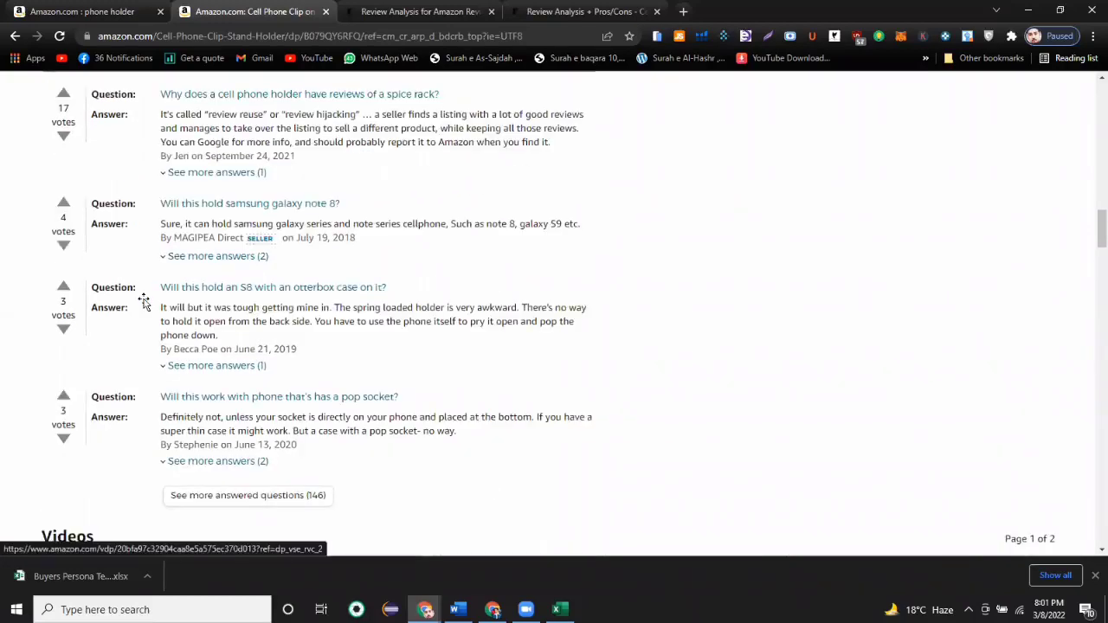
key("alt+Tab")
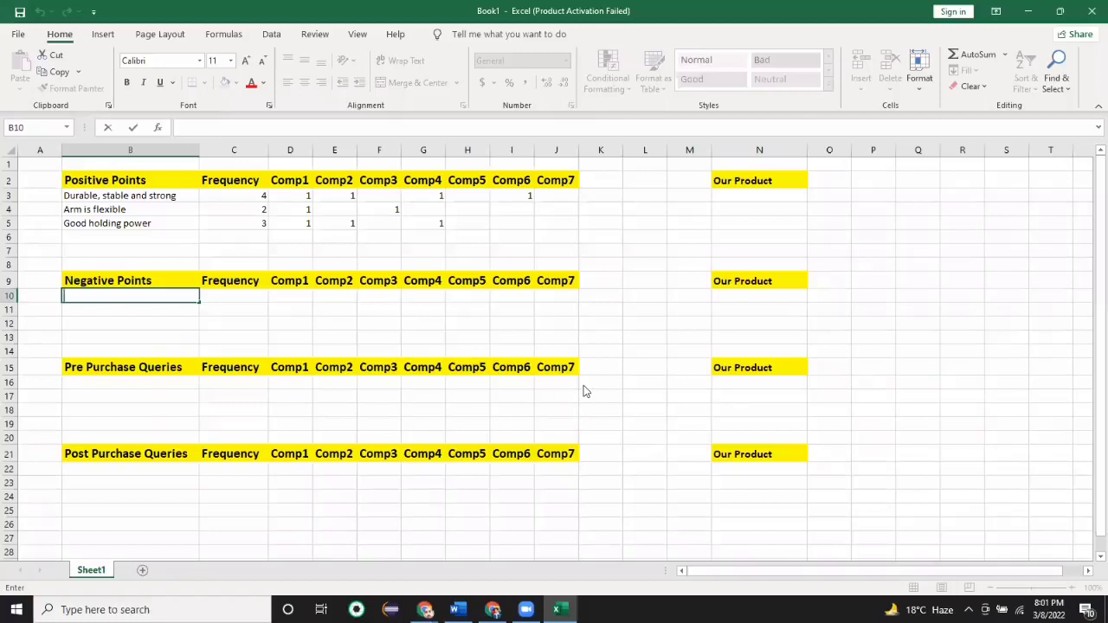
key("alt+Tab")
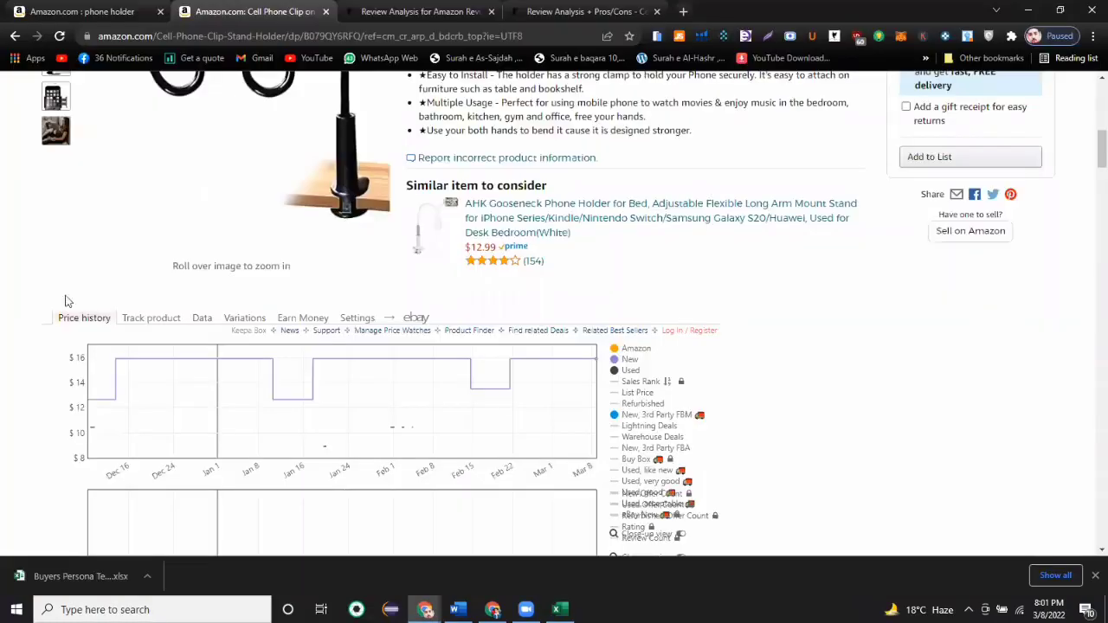
Examine the listing title for the compatible iPhone and Samsung models by highlighting them.
scroll(58, 354, "up", 3)
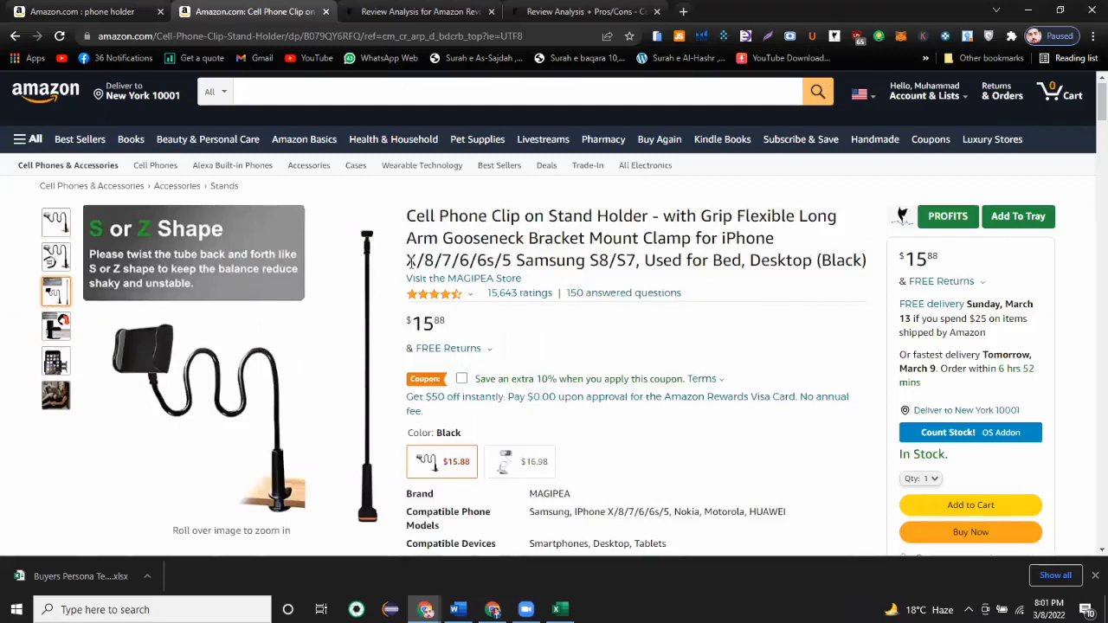
left_click_drag(408, 264, 549, 265)
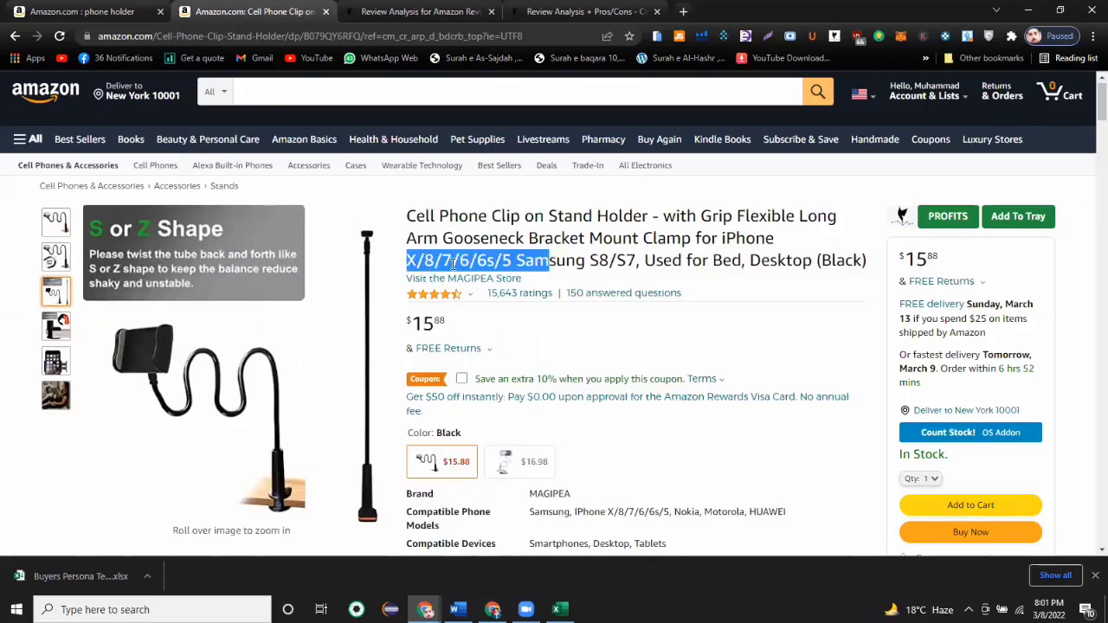
scroll(401, 446, "down", 1)
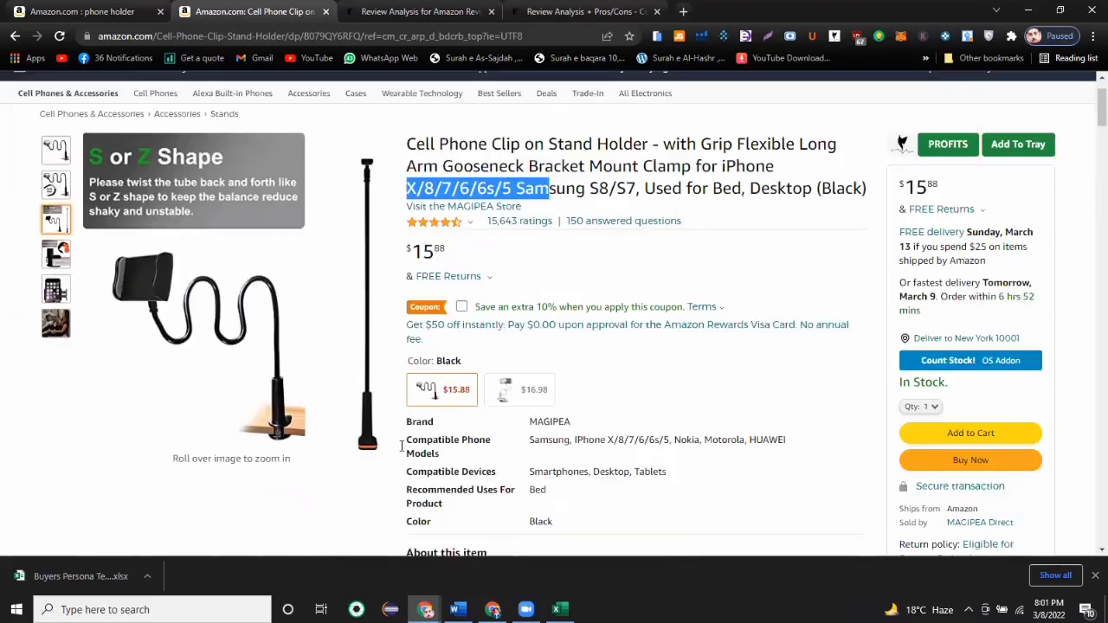
scroll(622, 262, "up", 1)
left_click(621, 262)
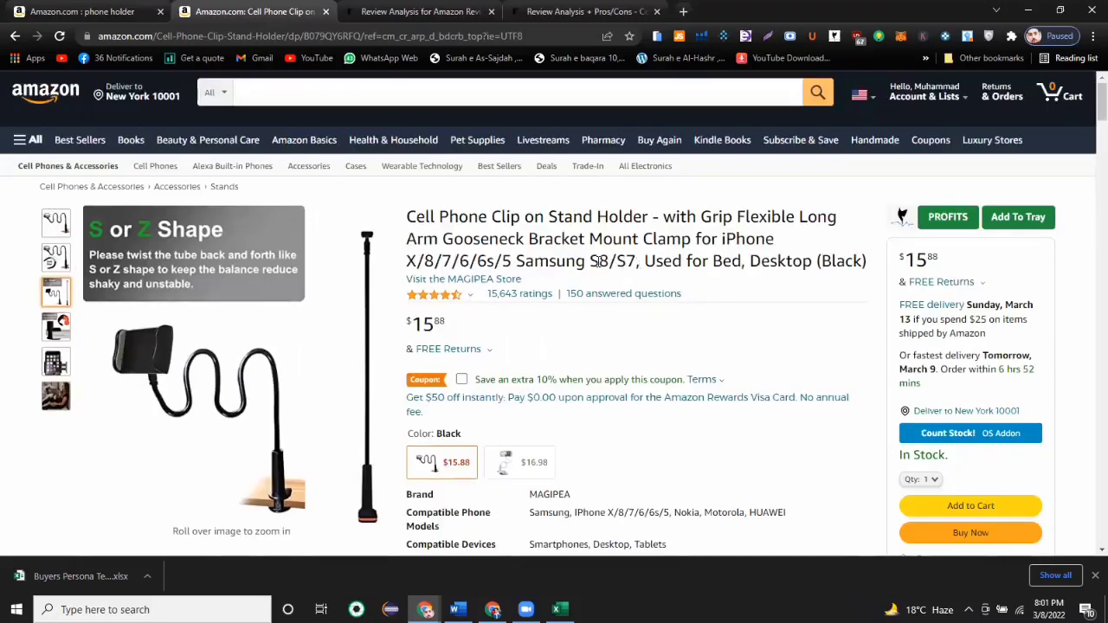
left_click_drag(635, 262, 533, 263)
scroll(489, 429, "down", 2)
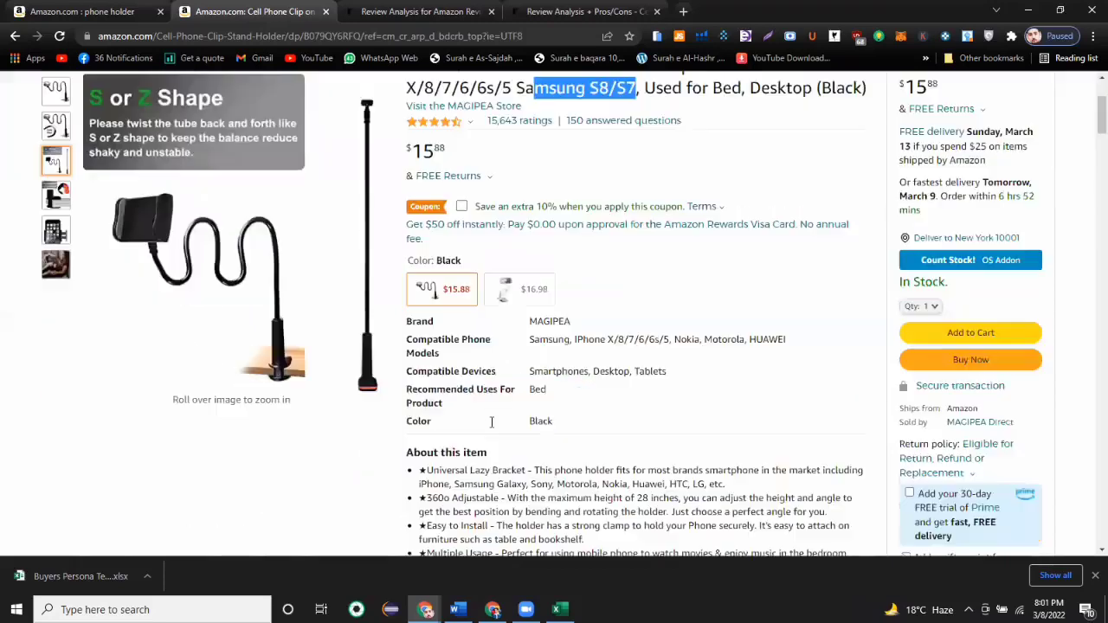
left_click(537, 245)
scroll(533, 244, "up", 1)
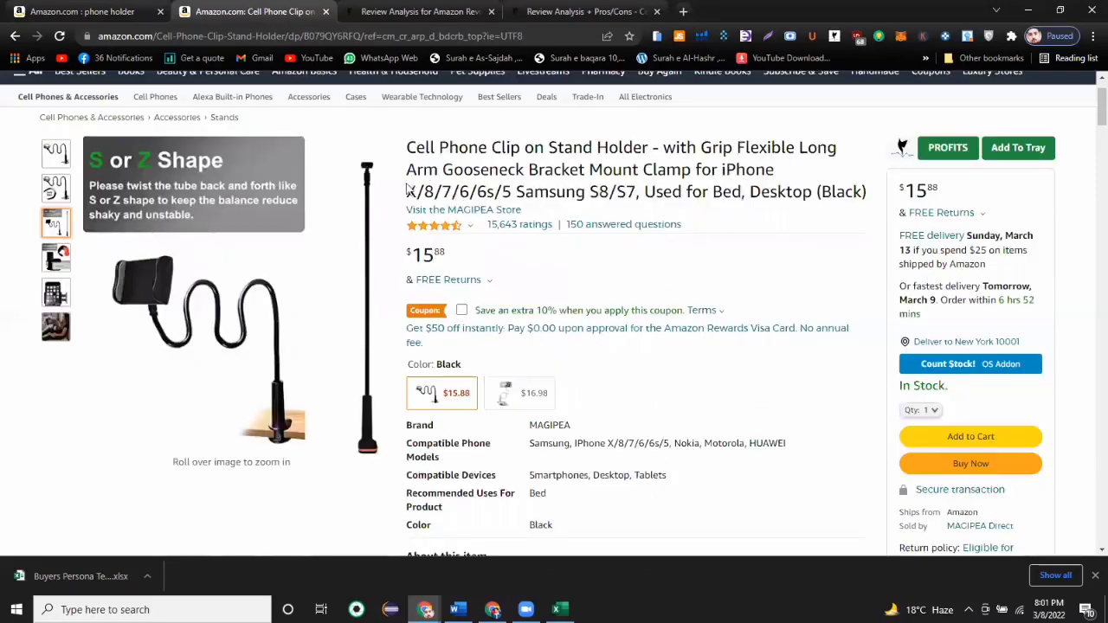
left_click_drag(645, 190, 626, 186)
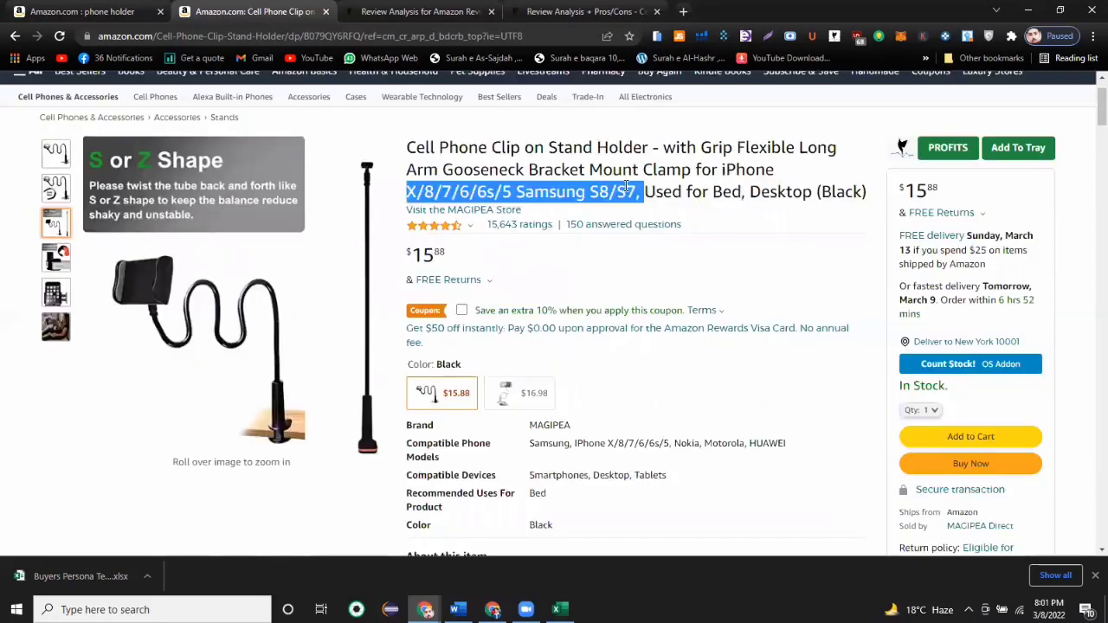
left_click(670, 260)
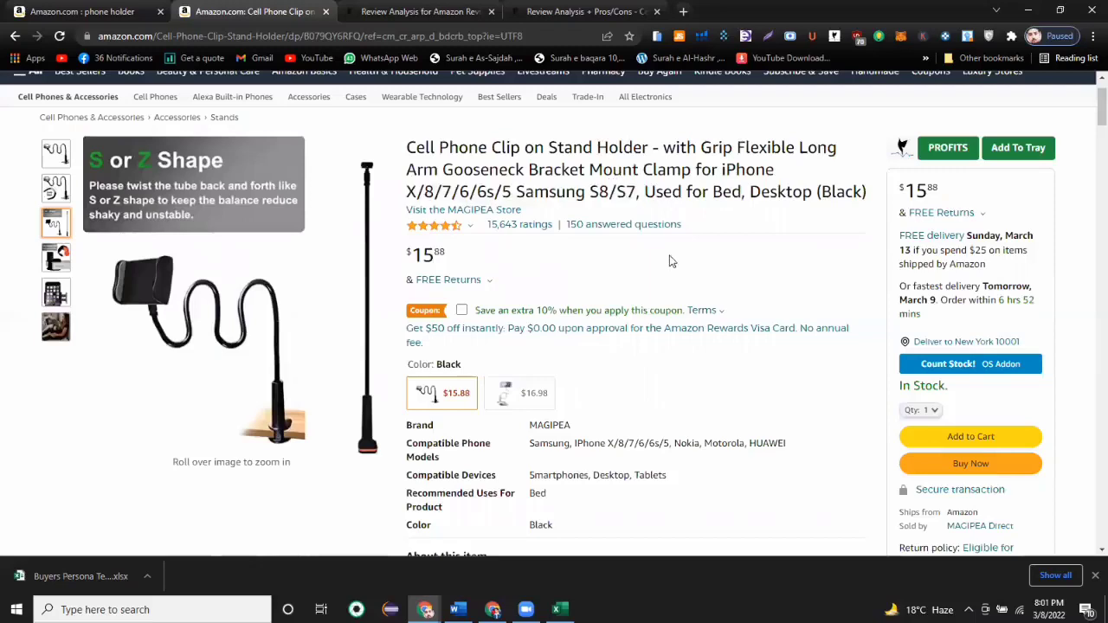
Load more answered questions in the listing's Customer questions & answers section.
scroll(640, 289, "down", 3)
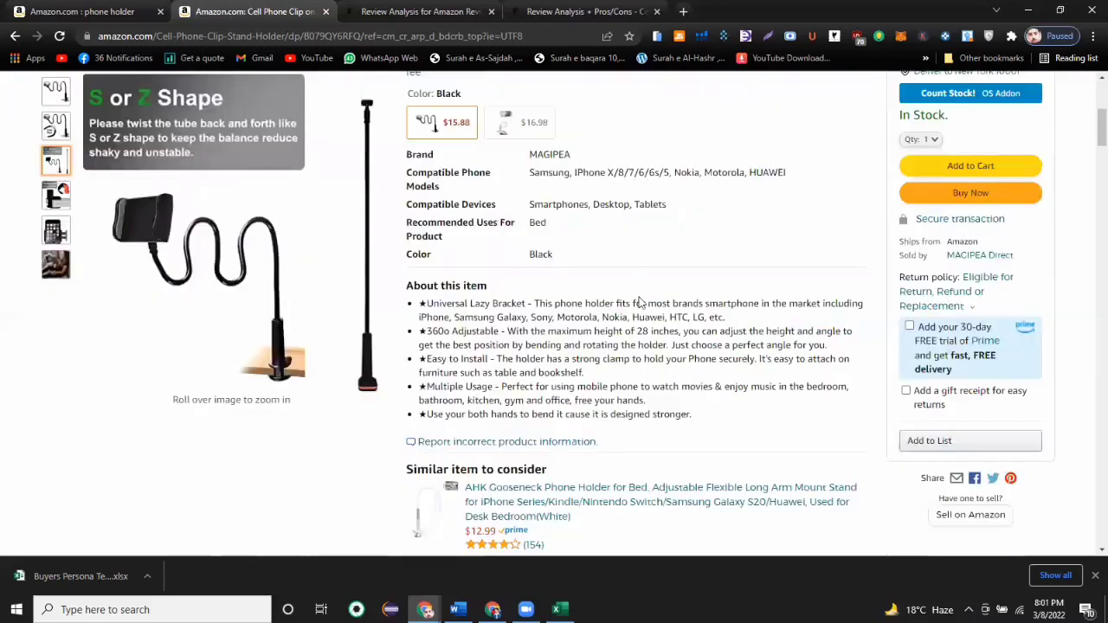
scroll(447, 349, "down", 2)
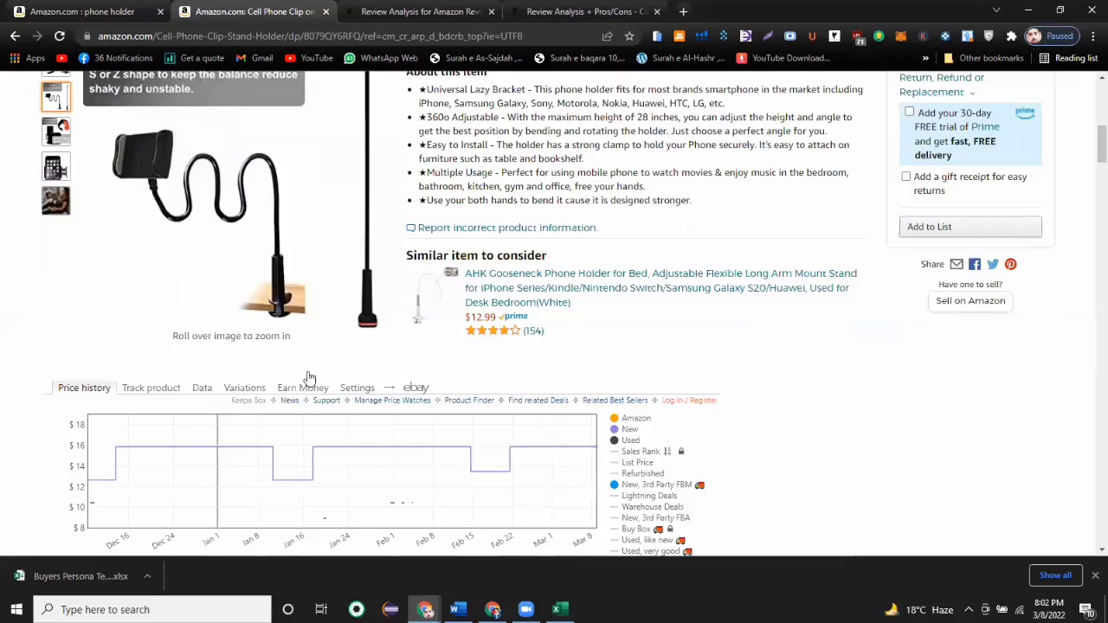
scroll(326, 381, "down", 3)
scroll(340, 409, "down", 10)
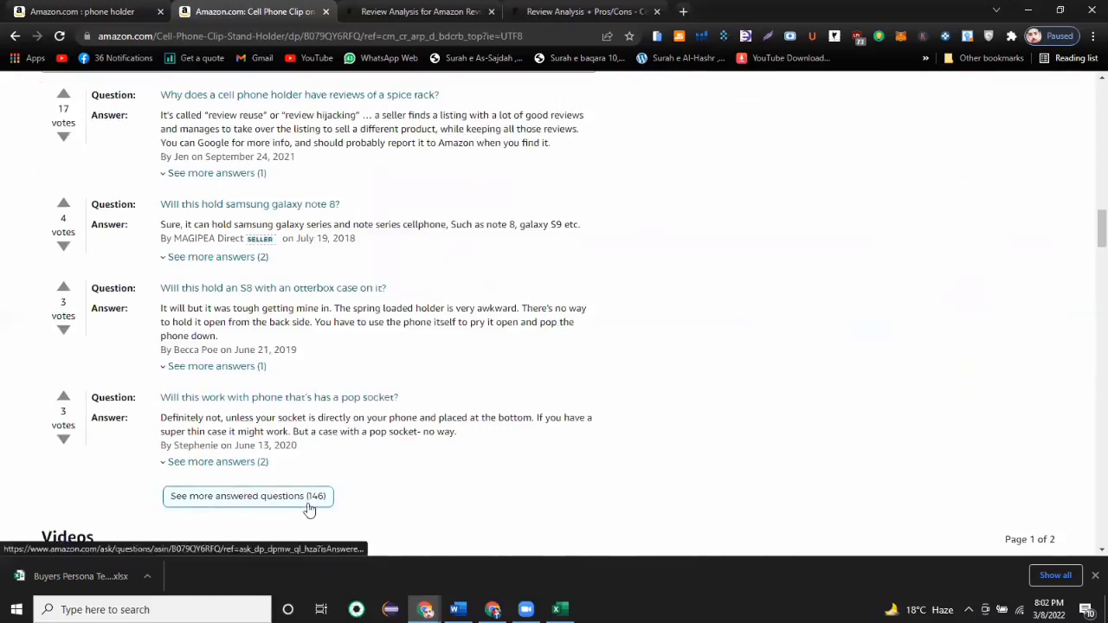
left_click(281, 501)
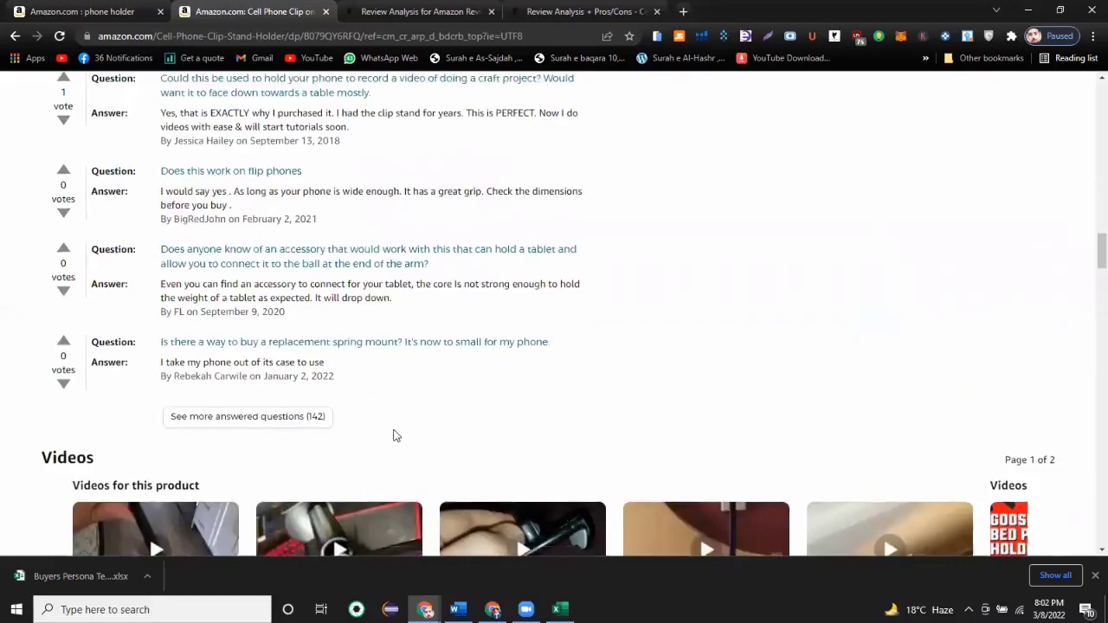
Read the additional customer questions, highlighting the one about buying a replacement spring mount.
scroll(185, 413, "up", 1)
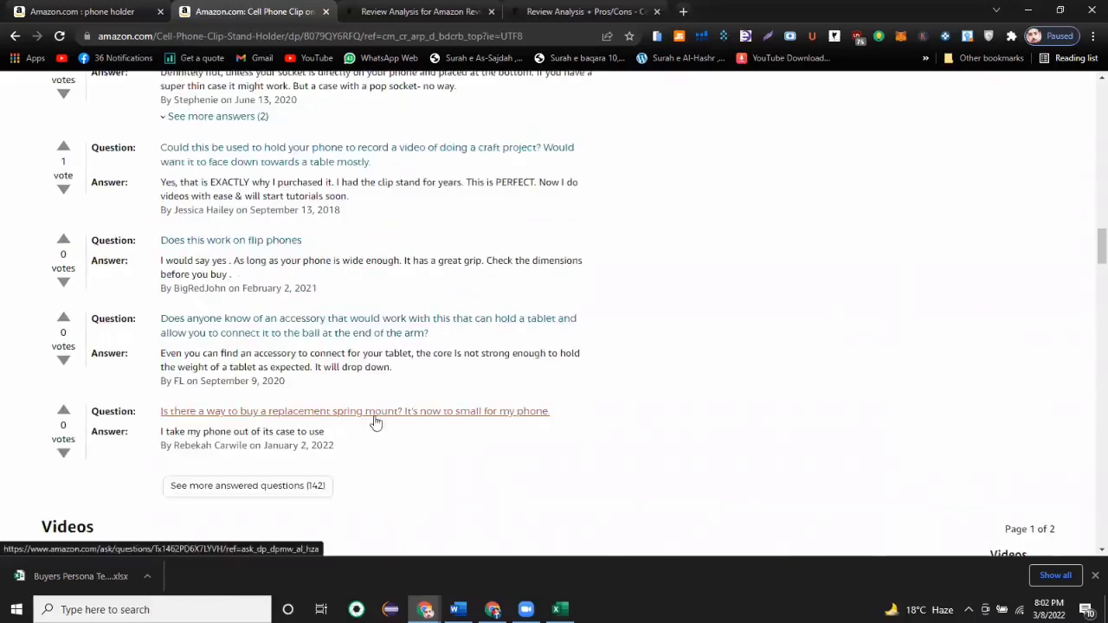
left_click_drag(551, 411, 190, 412)
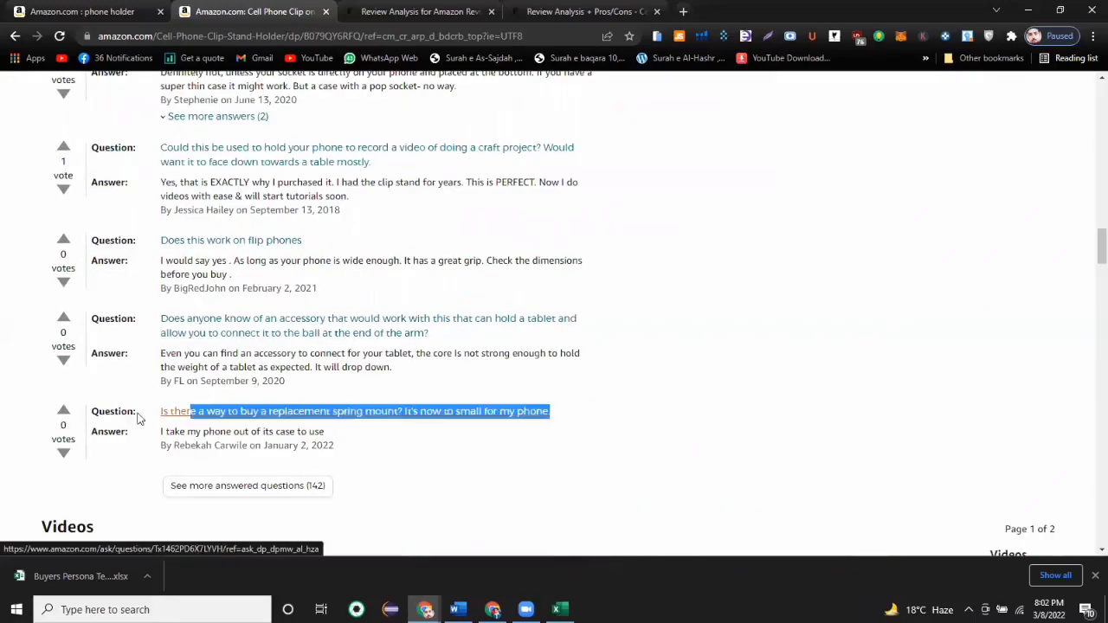
left_click_drag(404, 412, 598, 421)
left_click(441, 482)
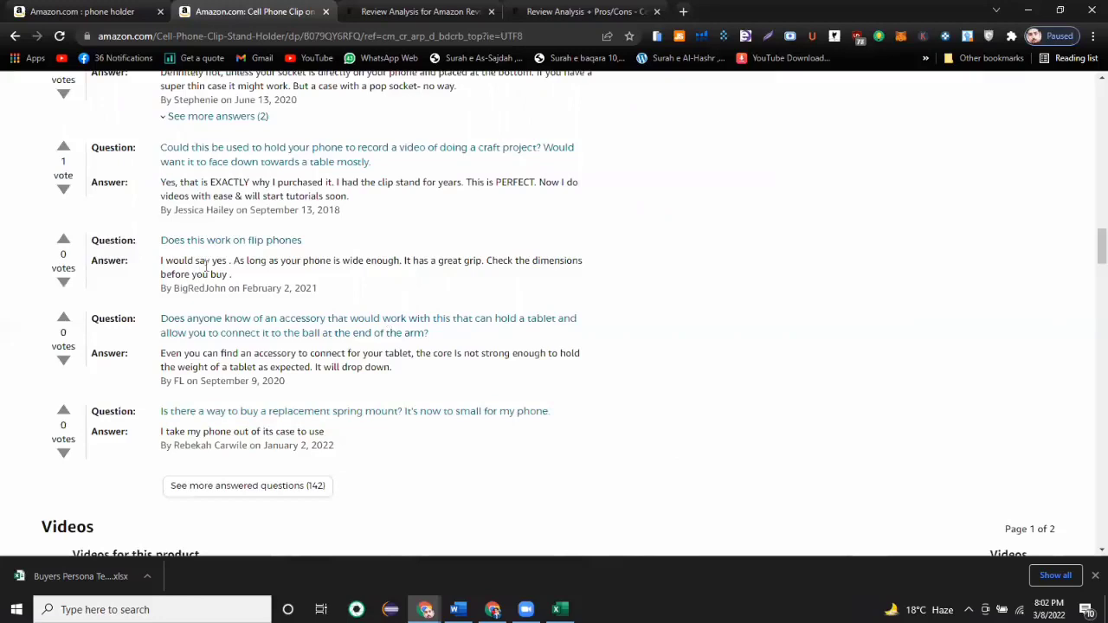
scroll(238, 259, "up", 1)
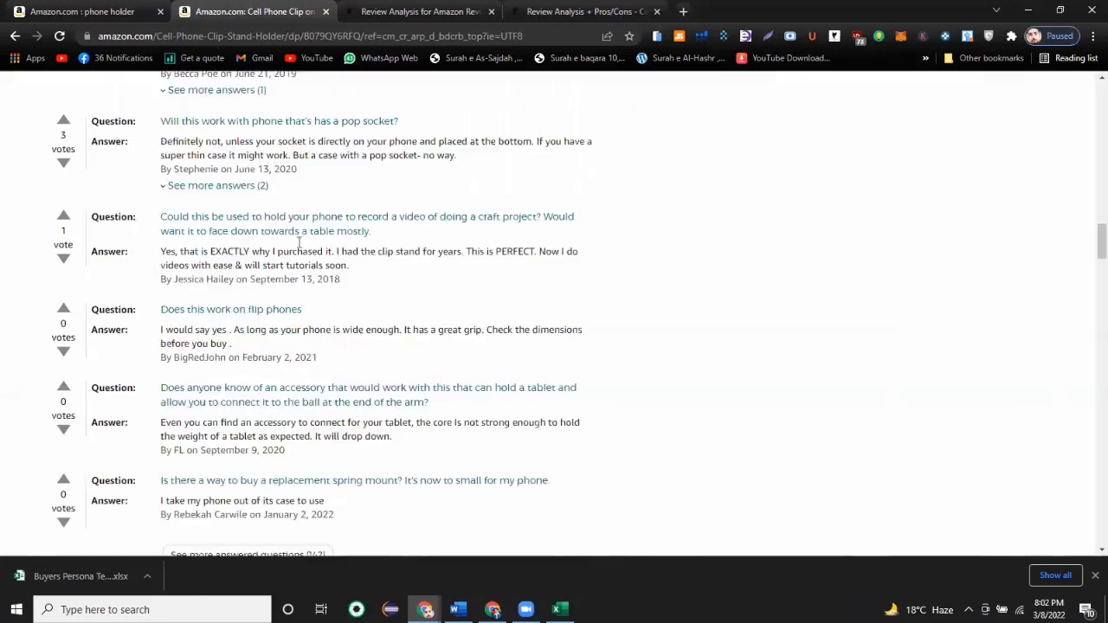
scroll(302, 285, "up", 1)
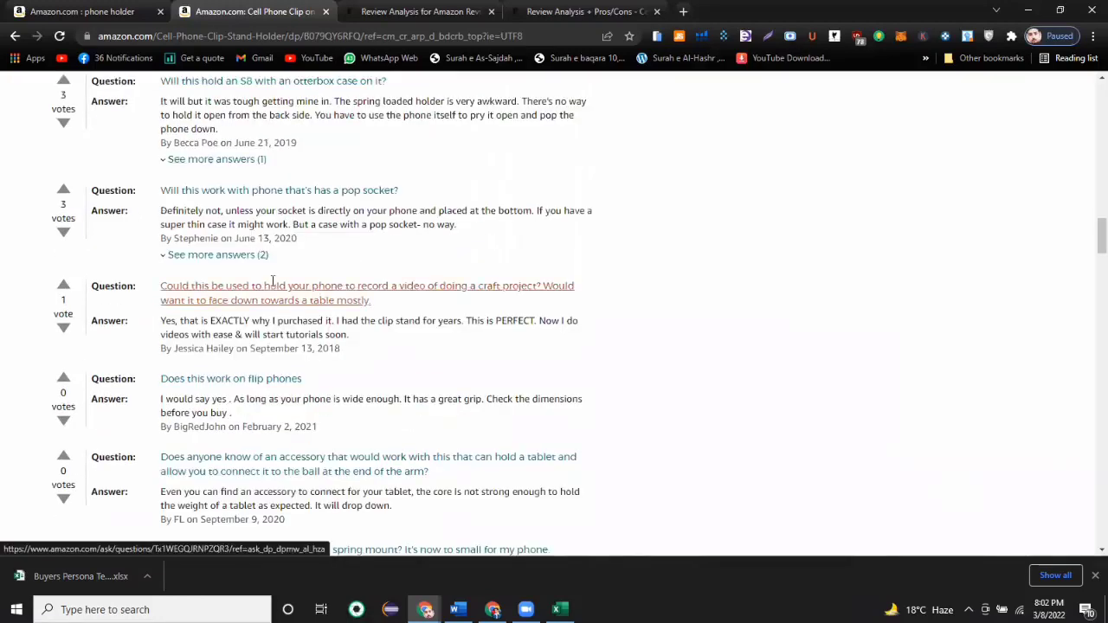
scroll(319, 288, "up", 1)
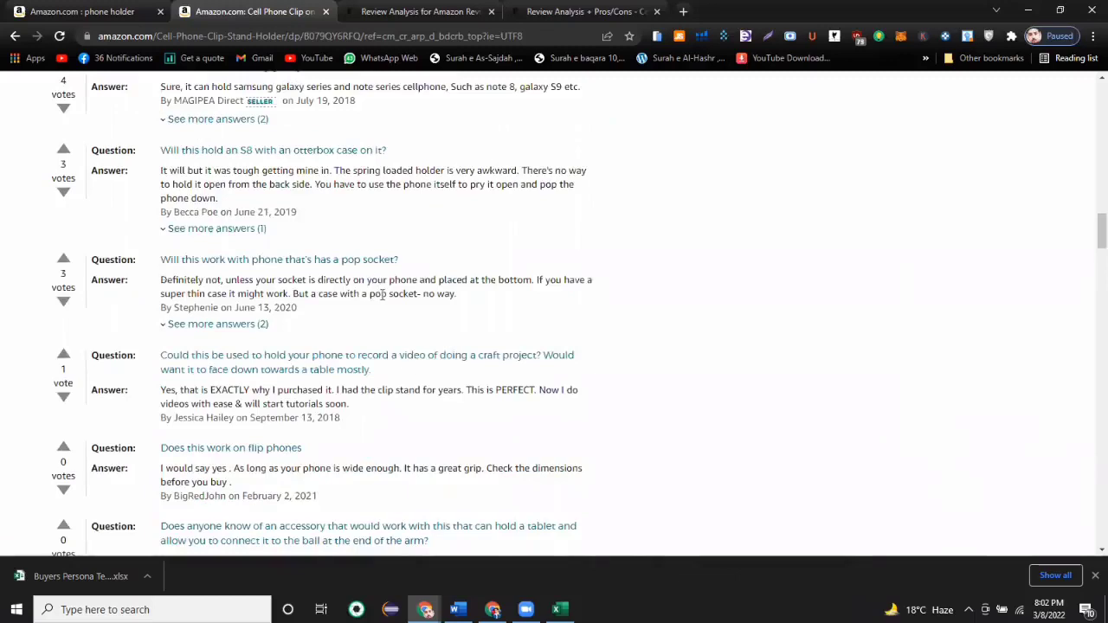
Read the remaining visible customer questions on the listing and load more answered questions below them.
scroll(383, 391, "up", 2)
scroll(388, 396, "down", 4)
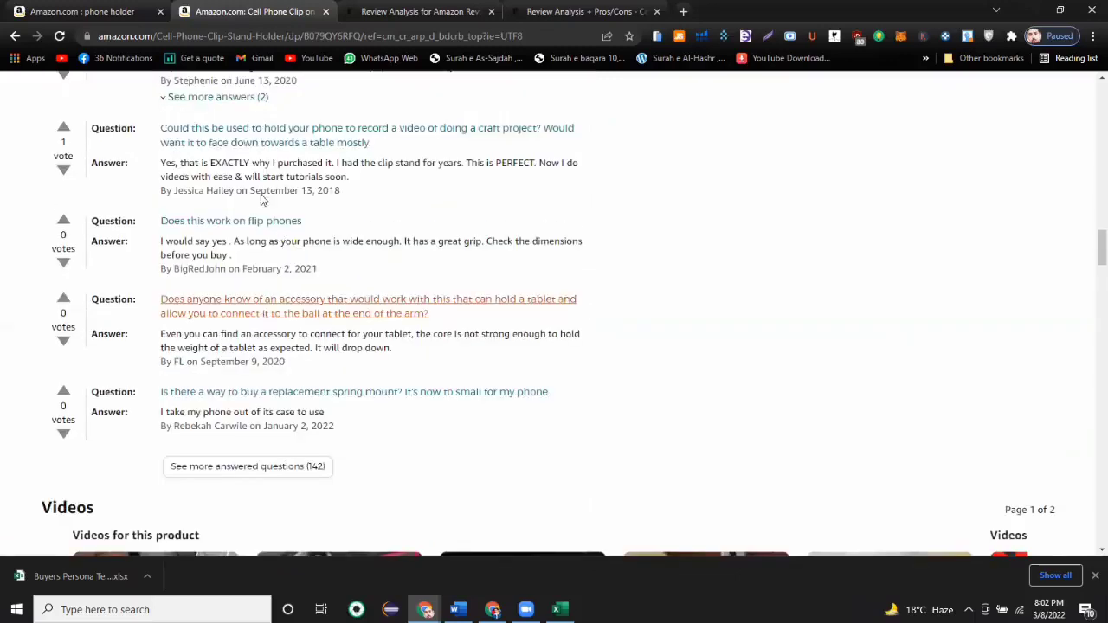
scroll(243, 234, "down", 3)
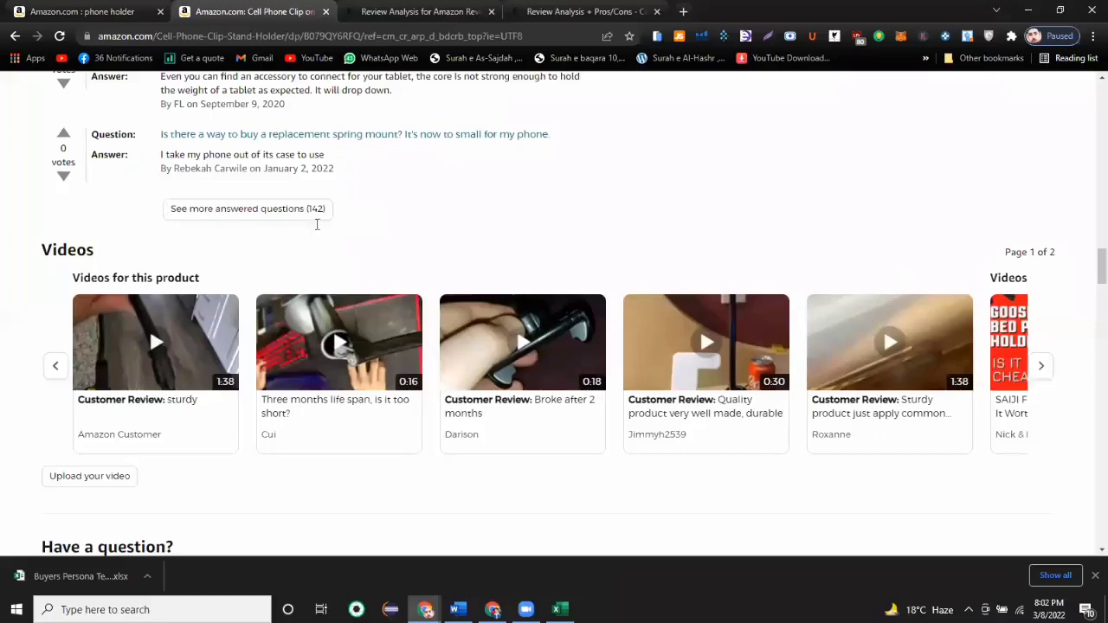
scroll(346, 210, "up", 1)
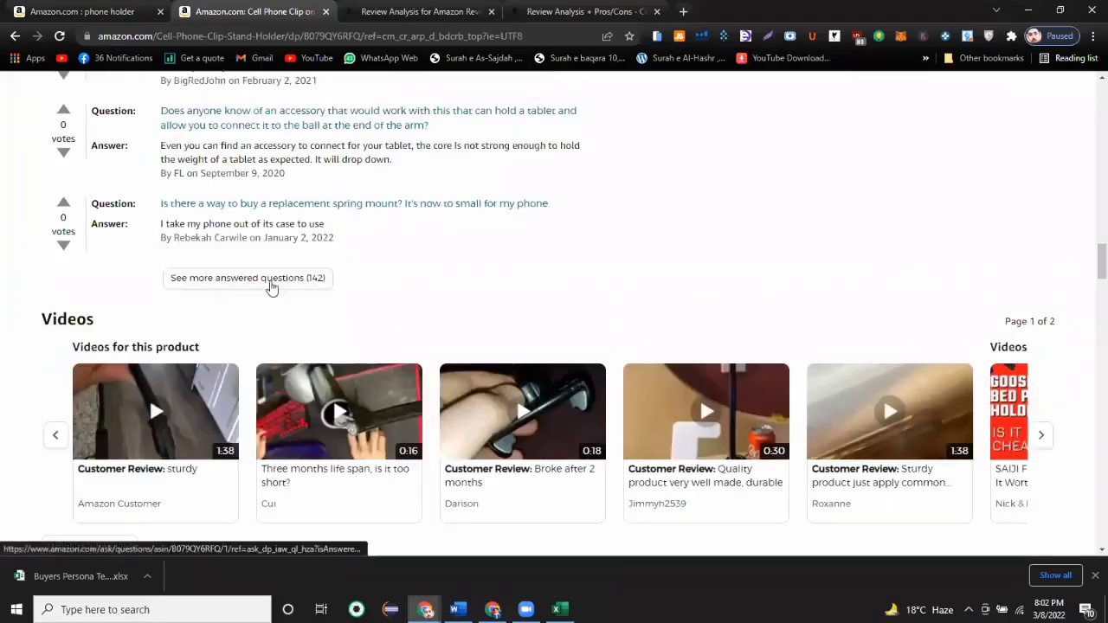
left_click(298, 276)
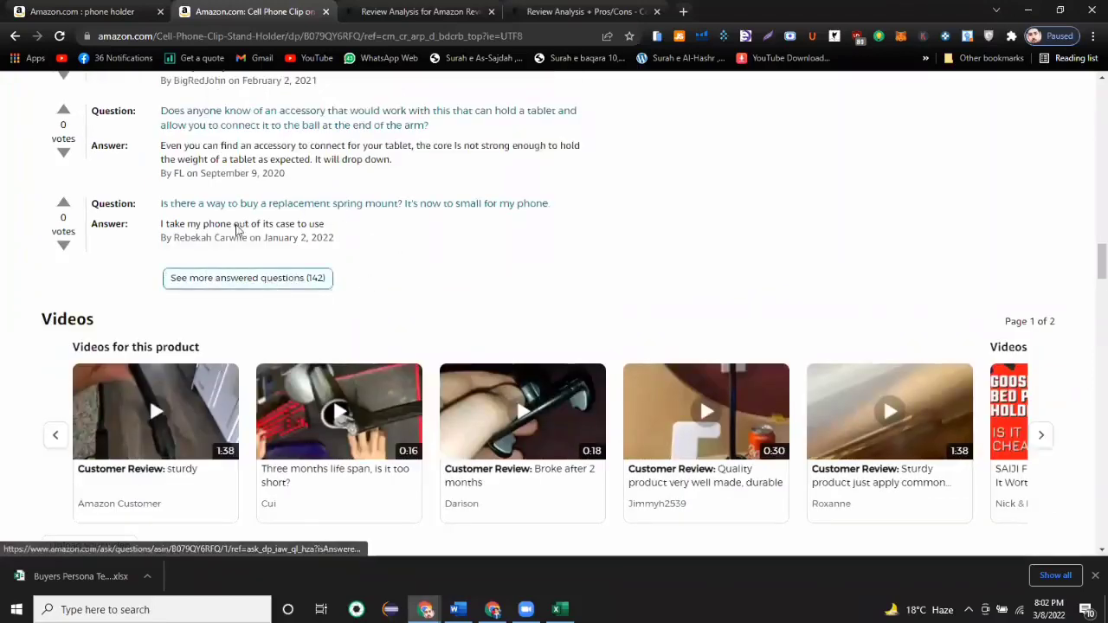
scroll(321, 309, "down", 8)
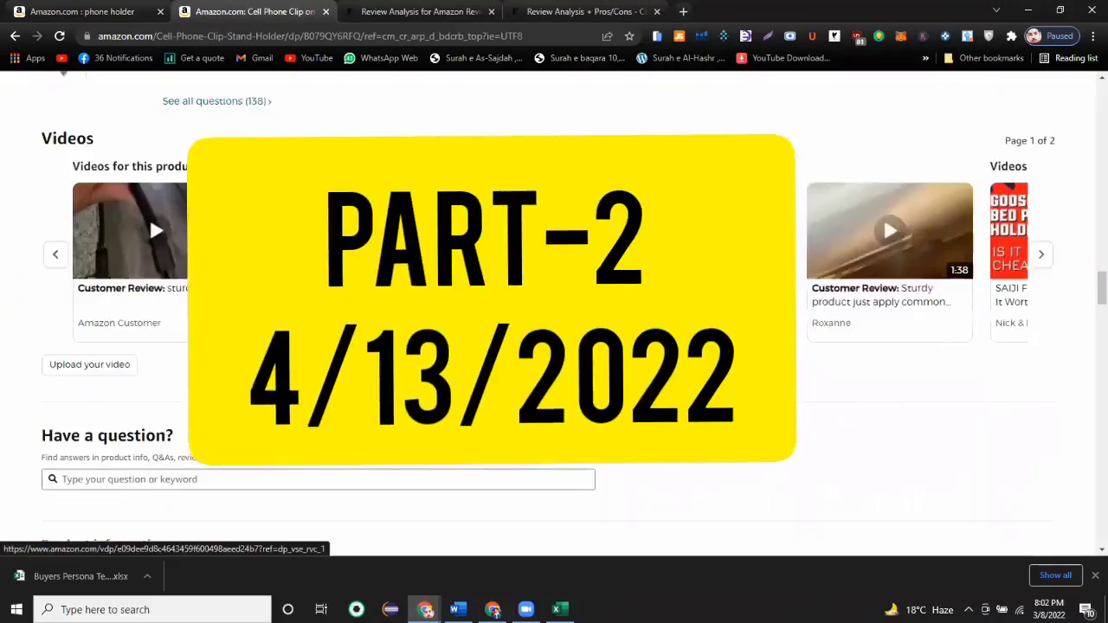
Read the newly loaded questions about the remote, iPhone fit and shipping origin, and open the complete list of customer questions.
scroll(149, 466, "up", 3)
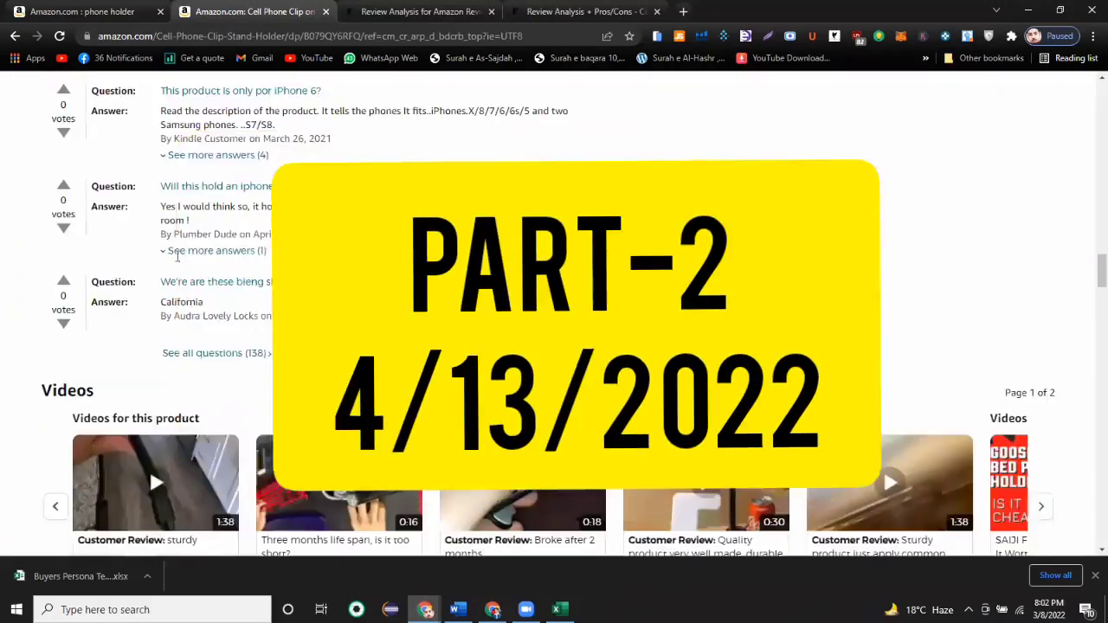
scroll(149, 466, "up", 2)
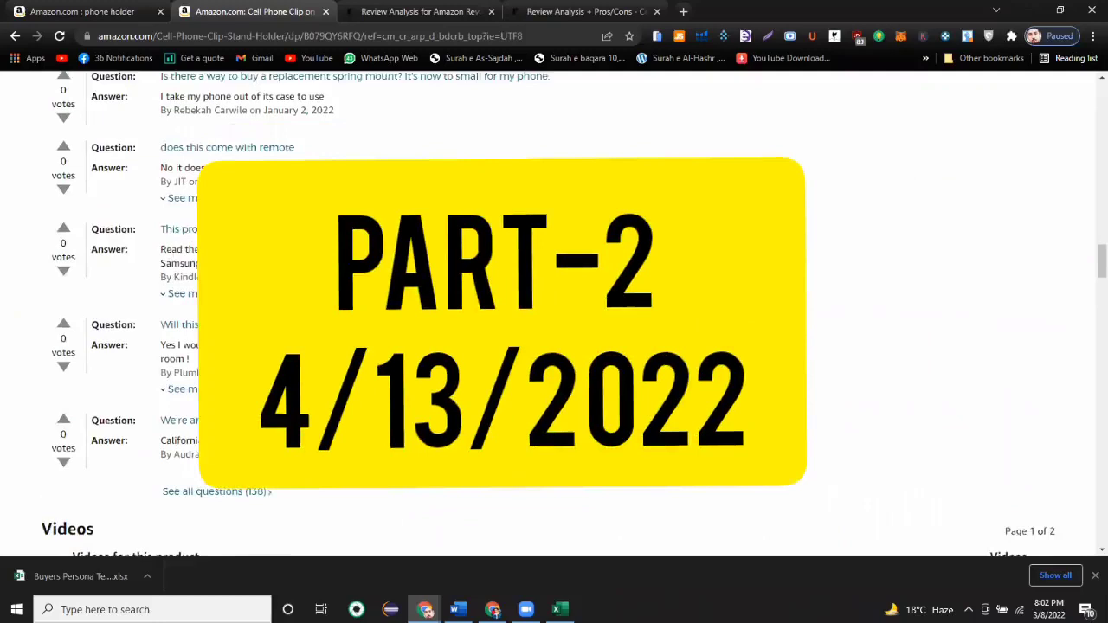
scroll(208, 226, "up", 1)
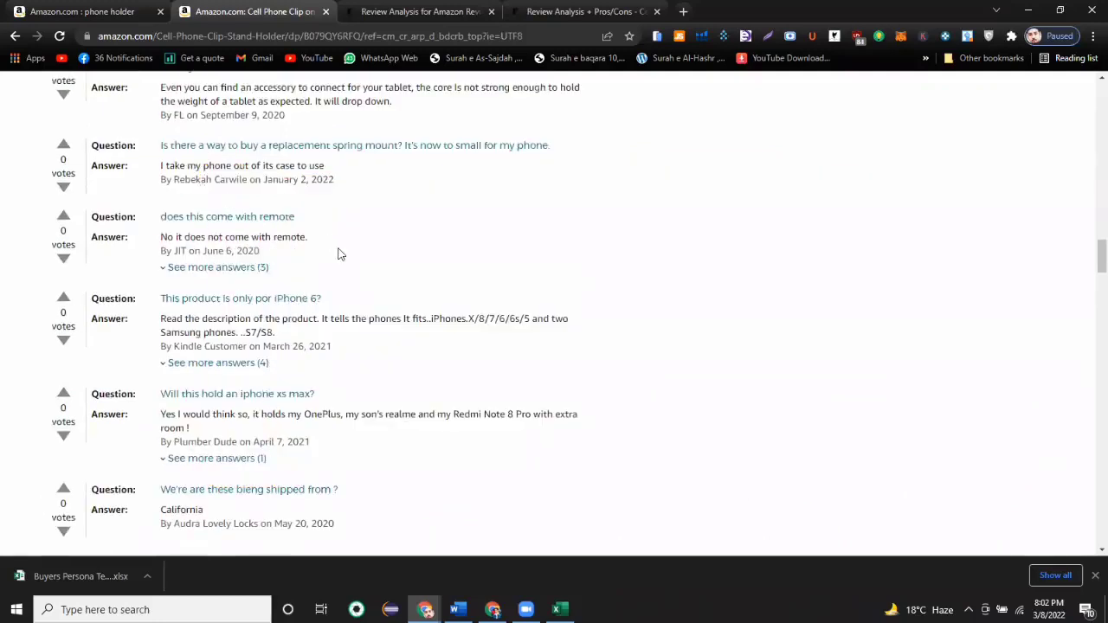
scroll(248, 305, "down", 3)
left_click(250, 286)
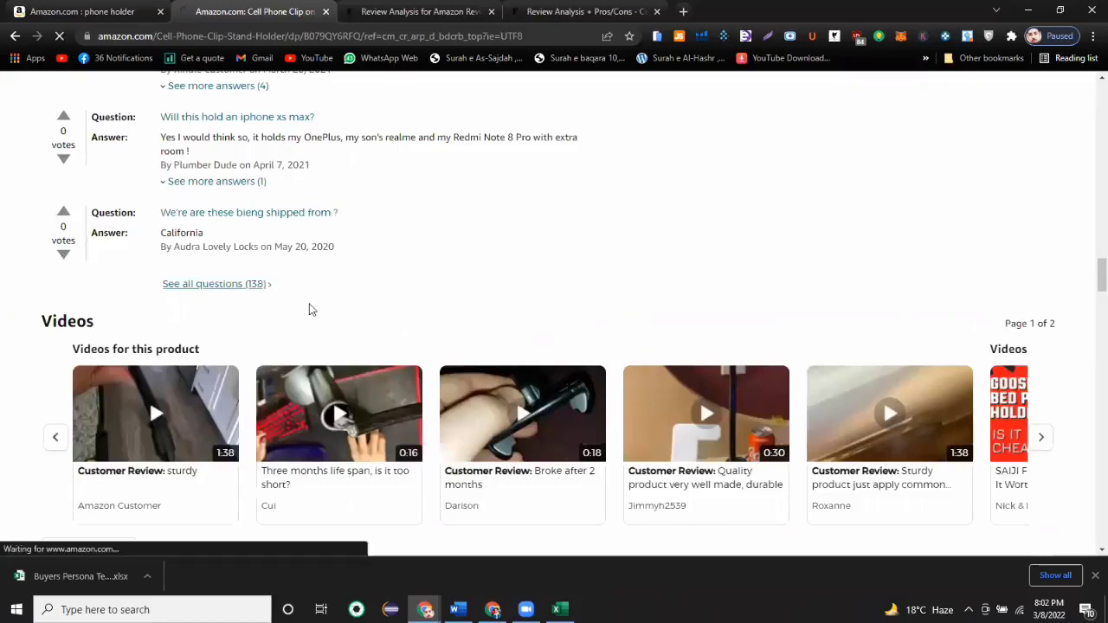
scroll(312, 309, "up", 2)
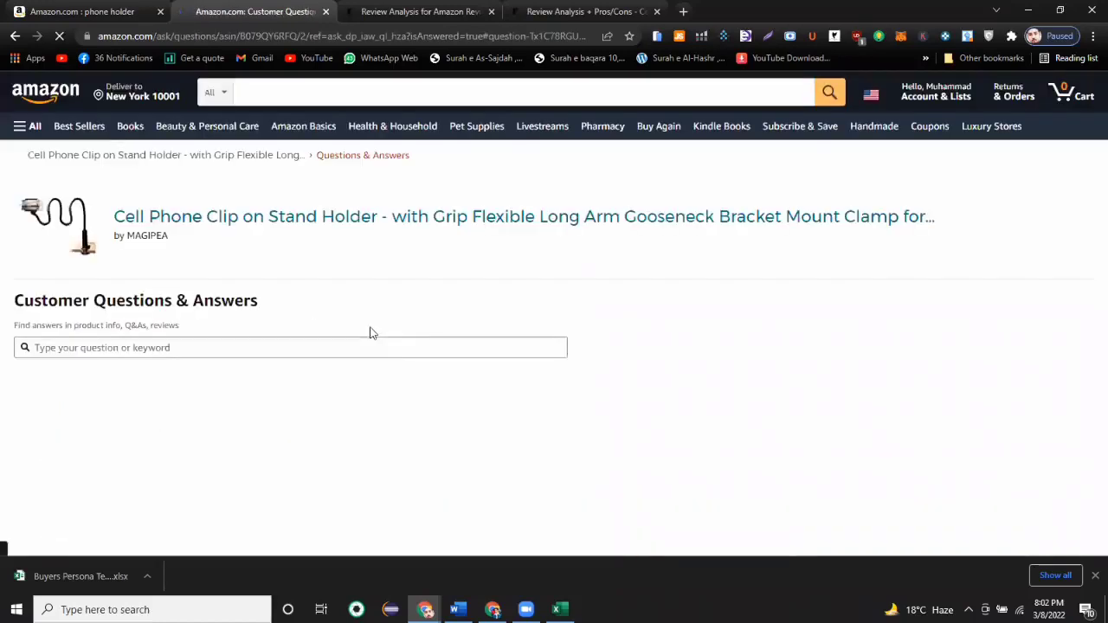
Examine page 2 of the customer questions for concerns about phone fit, arm material, screen rotation and shaking during overhead videos.
scroll(306, 314, "down", 3)
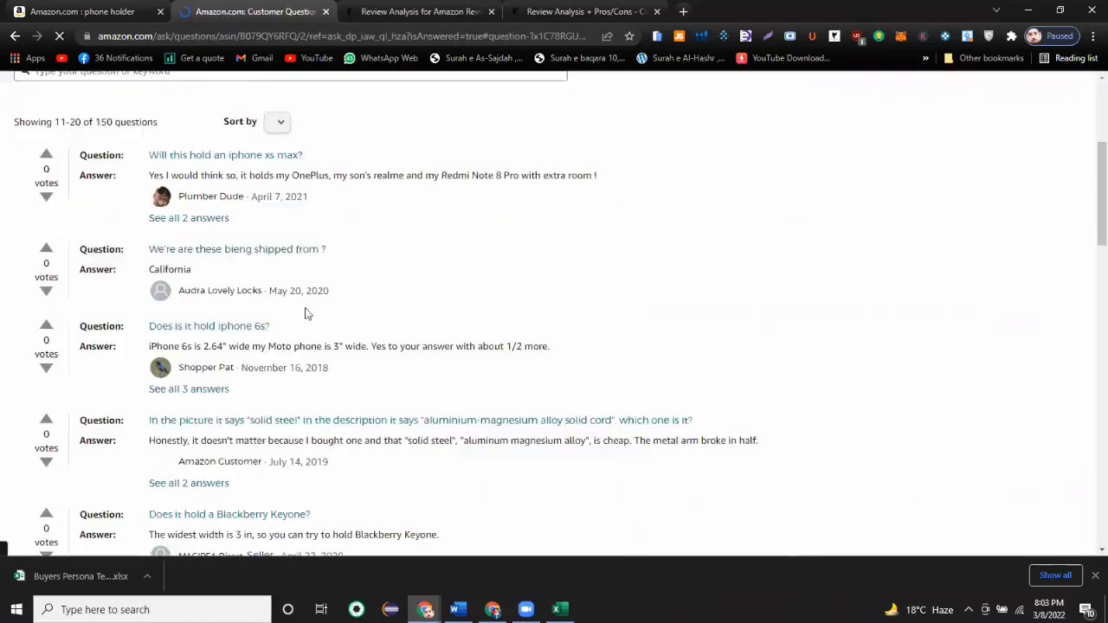
scroll(318, 302, "down", 5)
scroll(320, 301, "up", 2)
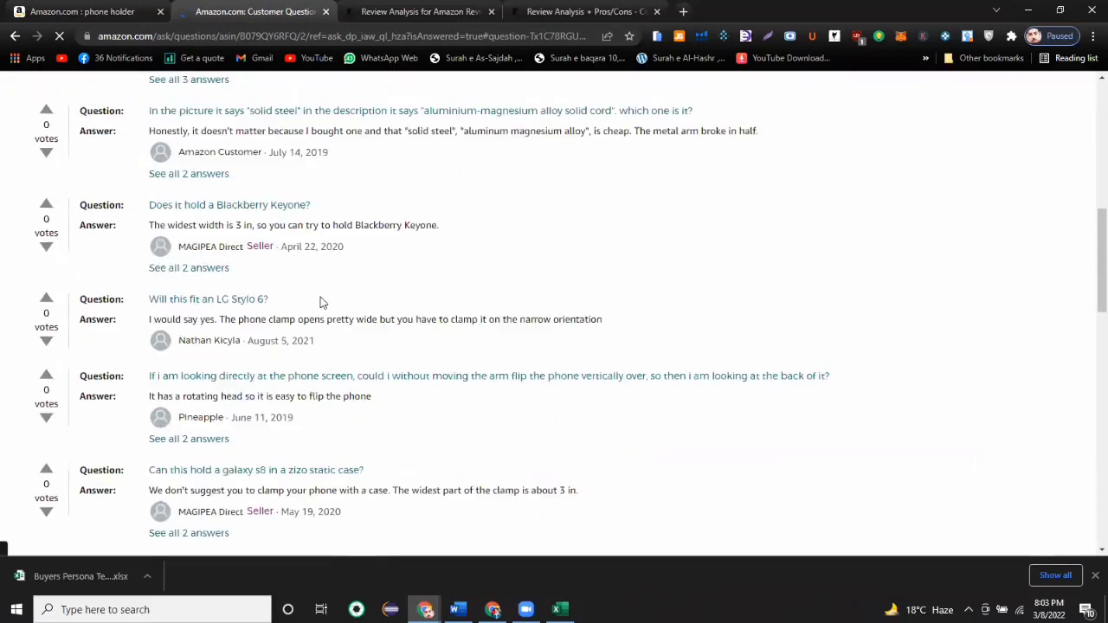
scroll(320, 301, "down", 1)
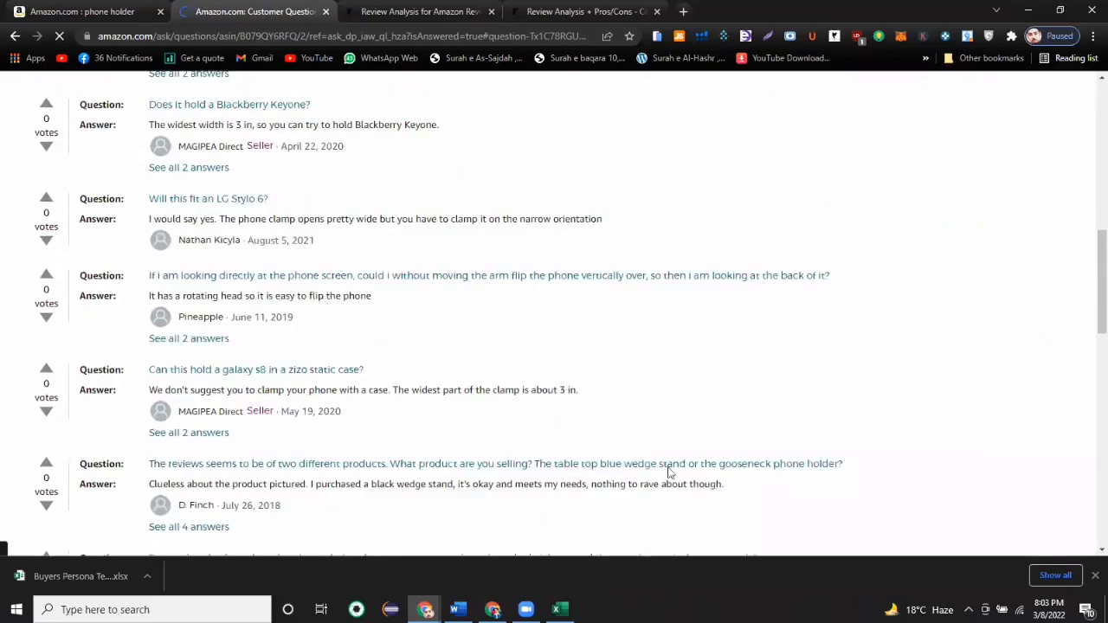
scroll(486, 453, "down", 1)
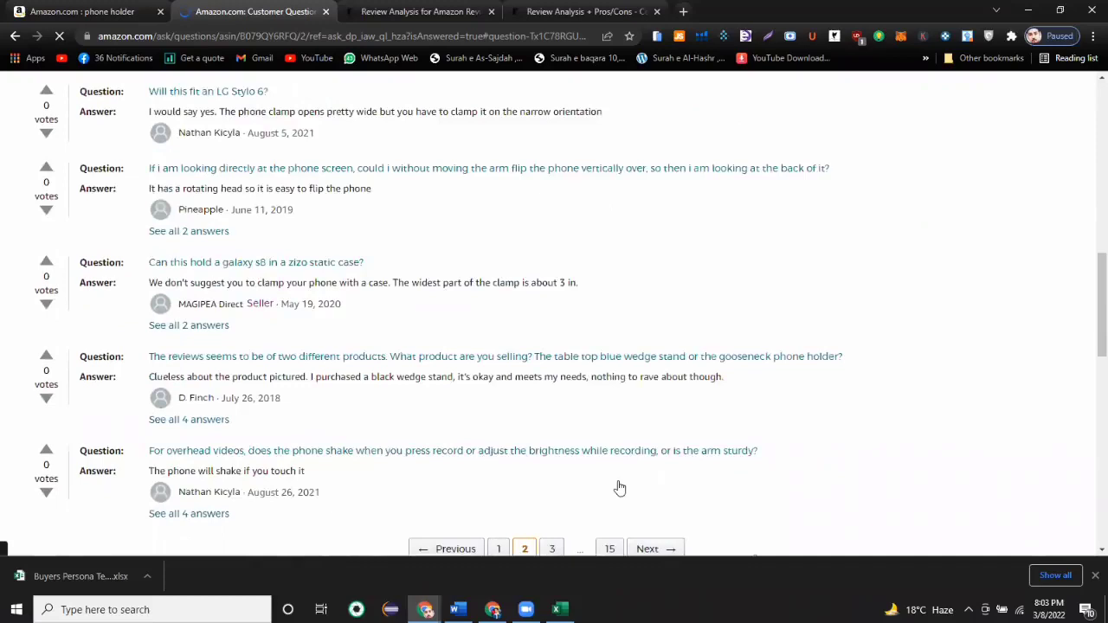
scroll(618, 486, "up", 2)
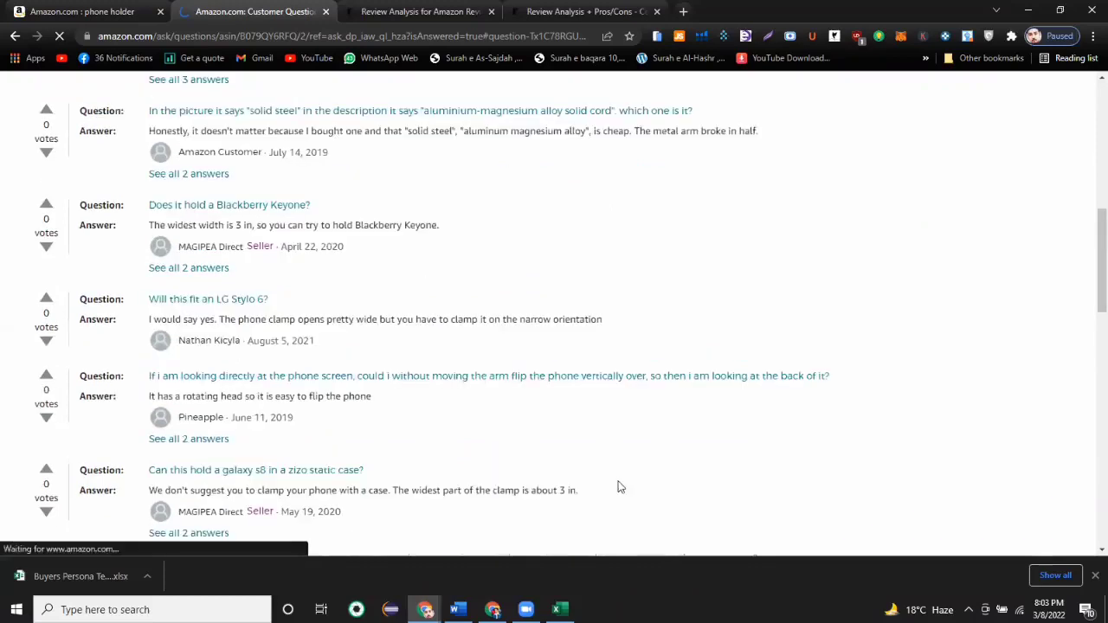
scroll(619, 486, "up", 2)
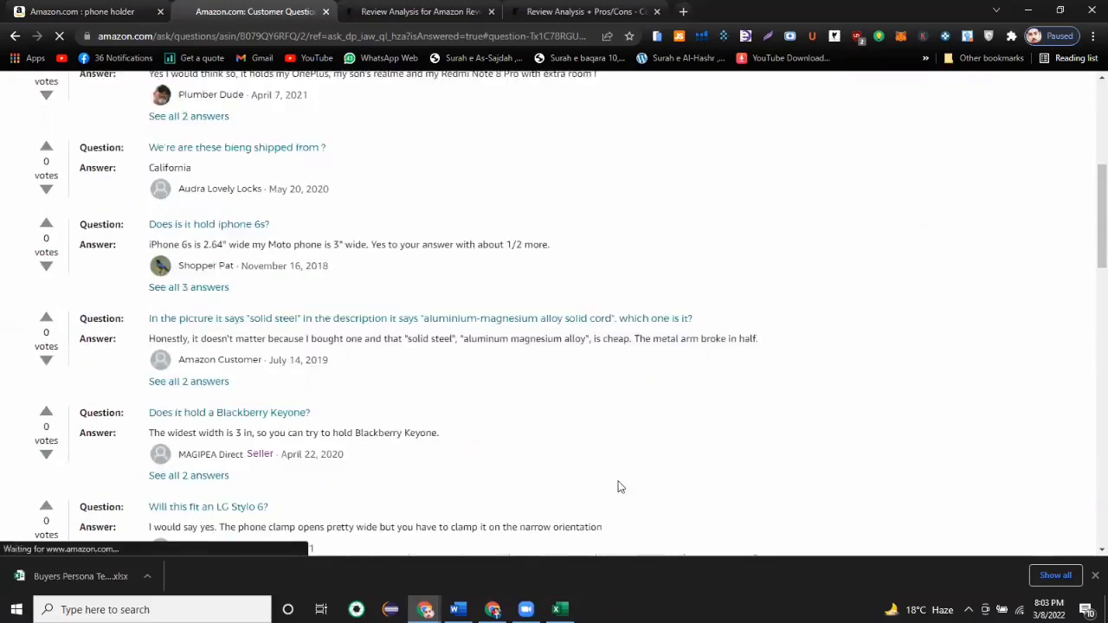
scroll(241, 377, "up", 1)
scroll(315, 374, "up", 1)
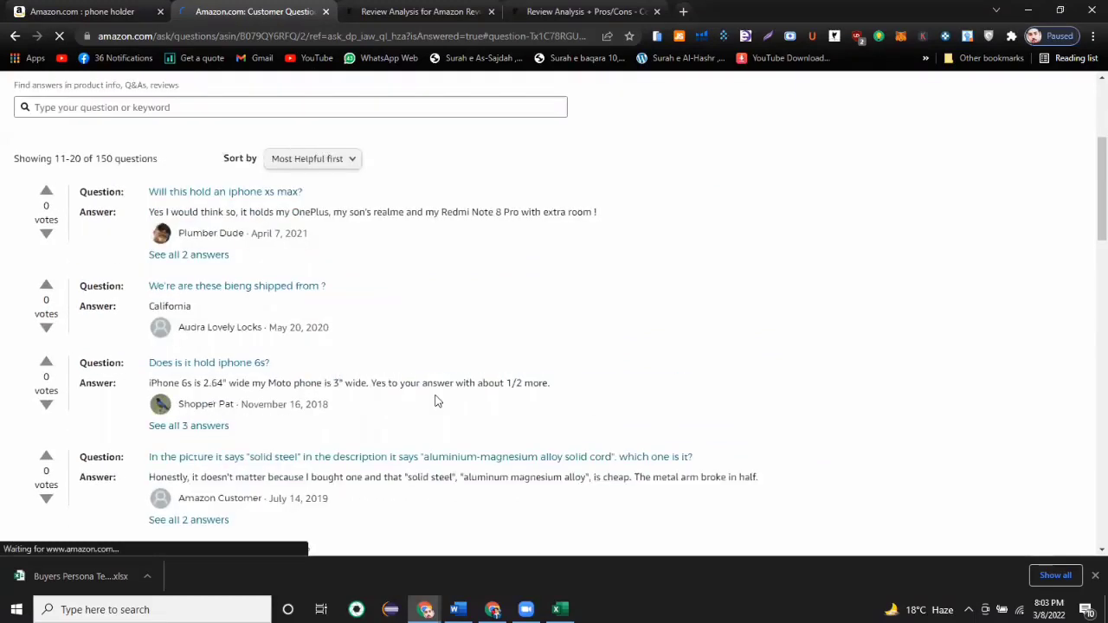
scroll(437, 364, "down", 6)
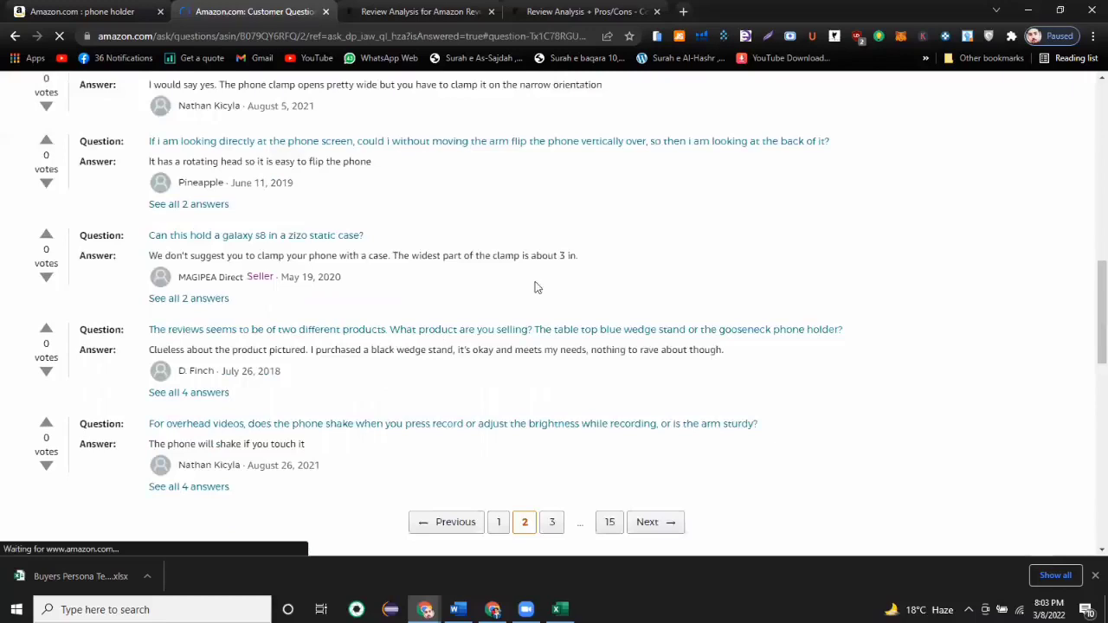
Go to page 3 of the customer questions and read about iPhone fit, bike handlebar mounting and playing games.
scroll(549, 279, "down", 3)
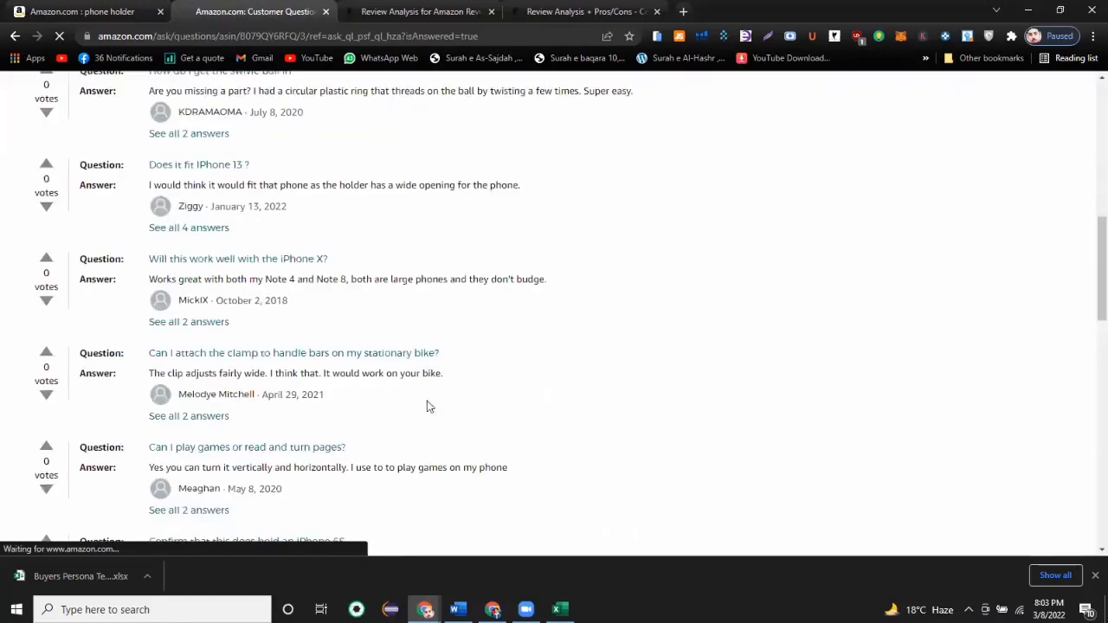
scroll(365, 370, "down", 2)
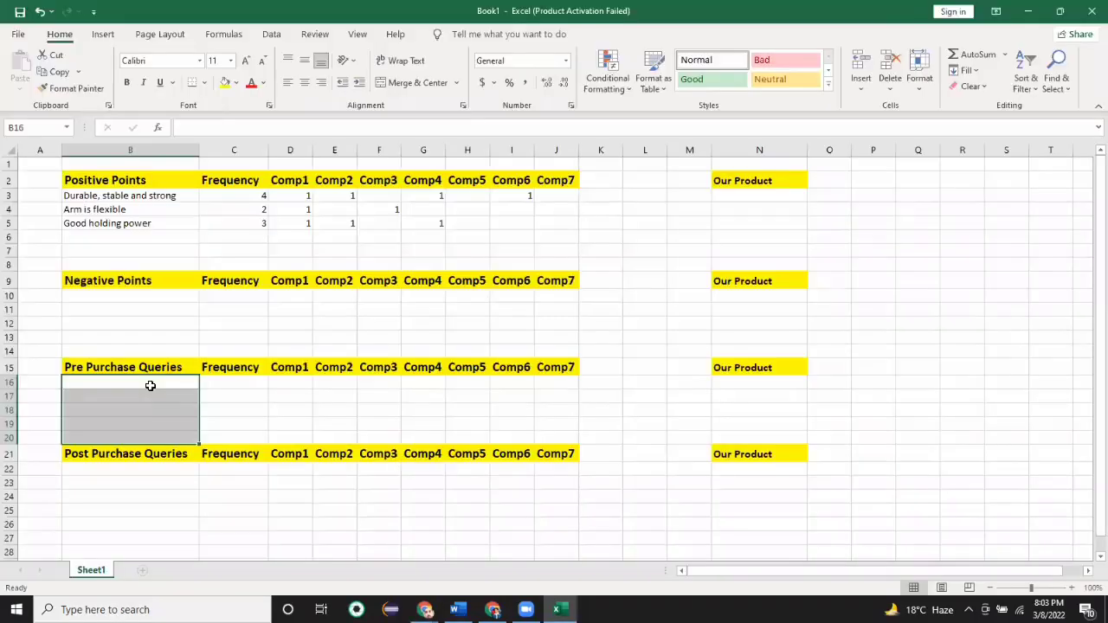
Switch to the Excel workbook and select the blank rows under Pre Purchase Queries, including those in its Comp1 column.
key("alt+Tab")
left_click_drag(290, 382, 289, 424)
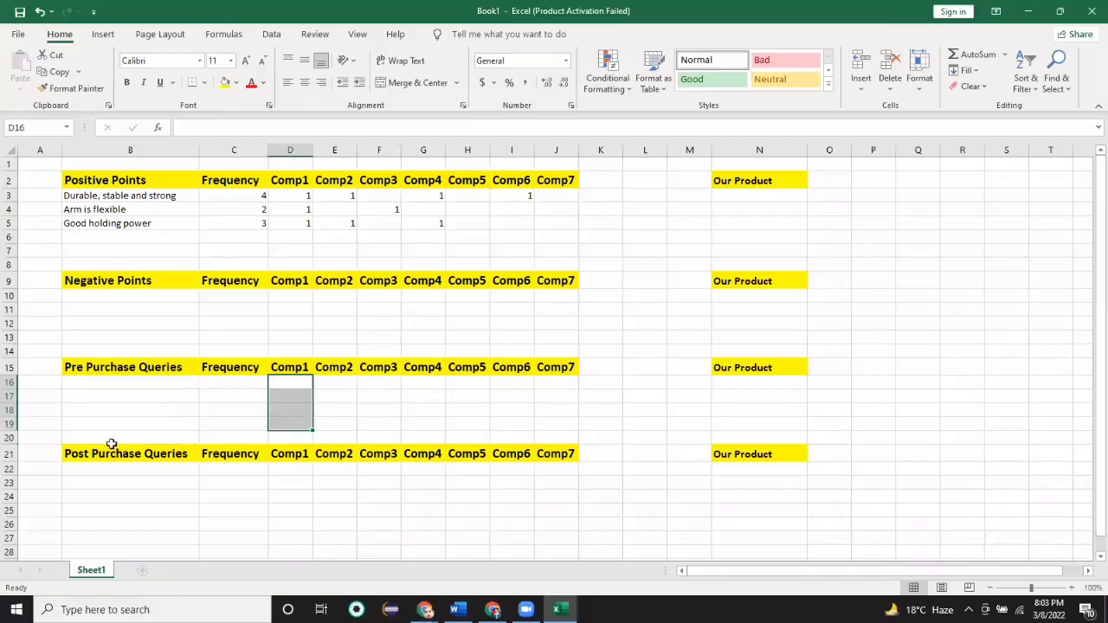
left_click_drag(151, 384, 155, 437)
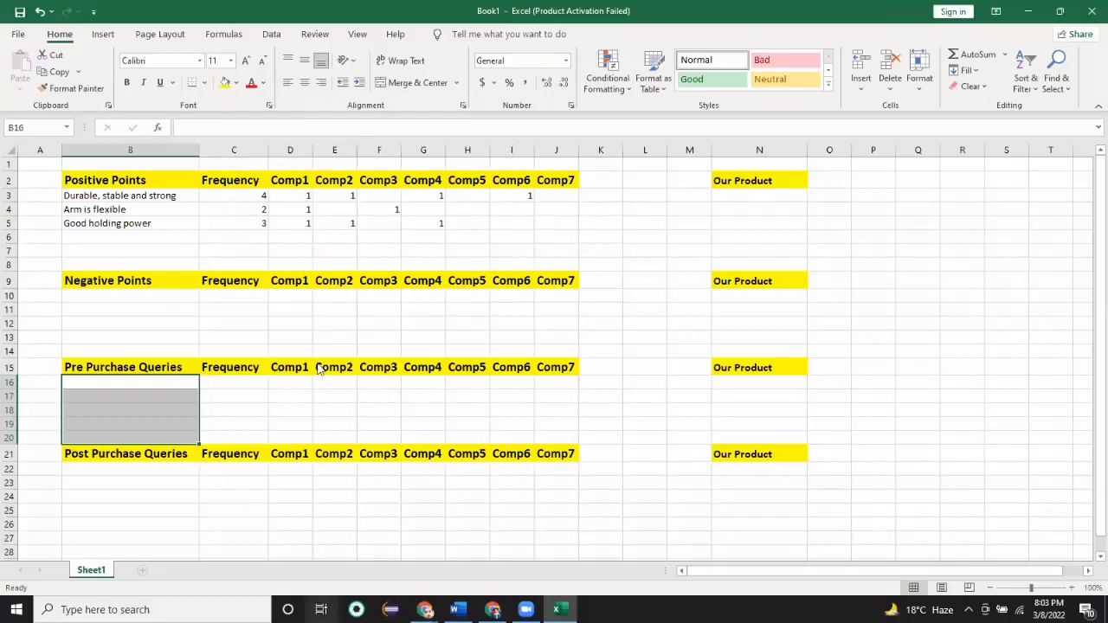
Switch back to the browser, finish reading page 3 of the customer questions and open page 4.
key("alt+Tab")
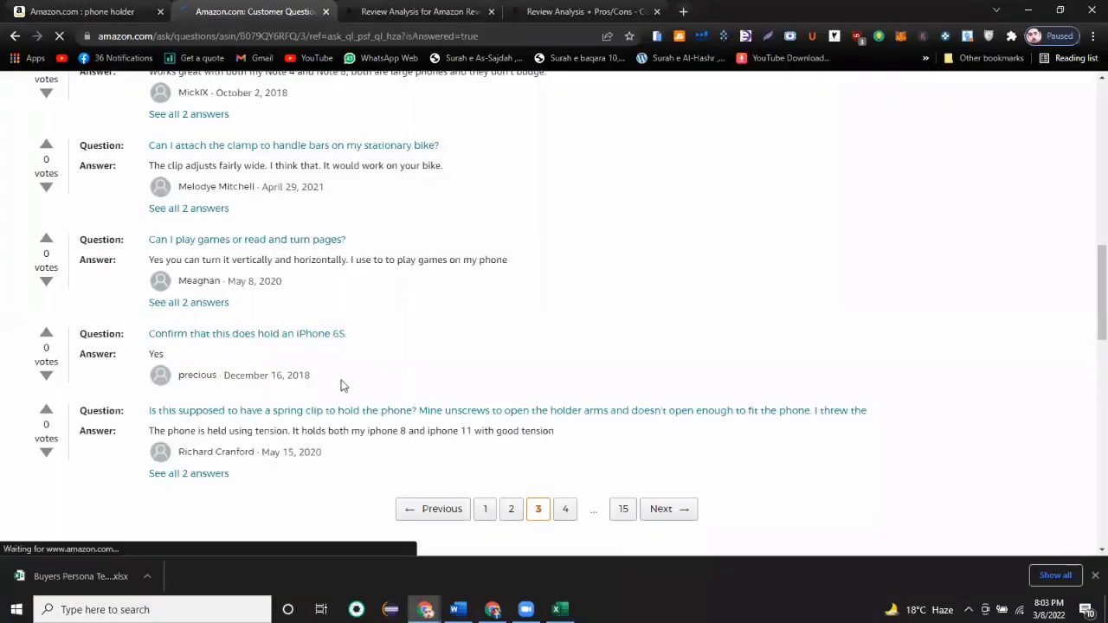
scroll(341, 383, "down", 2)
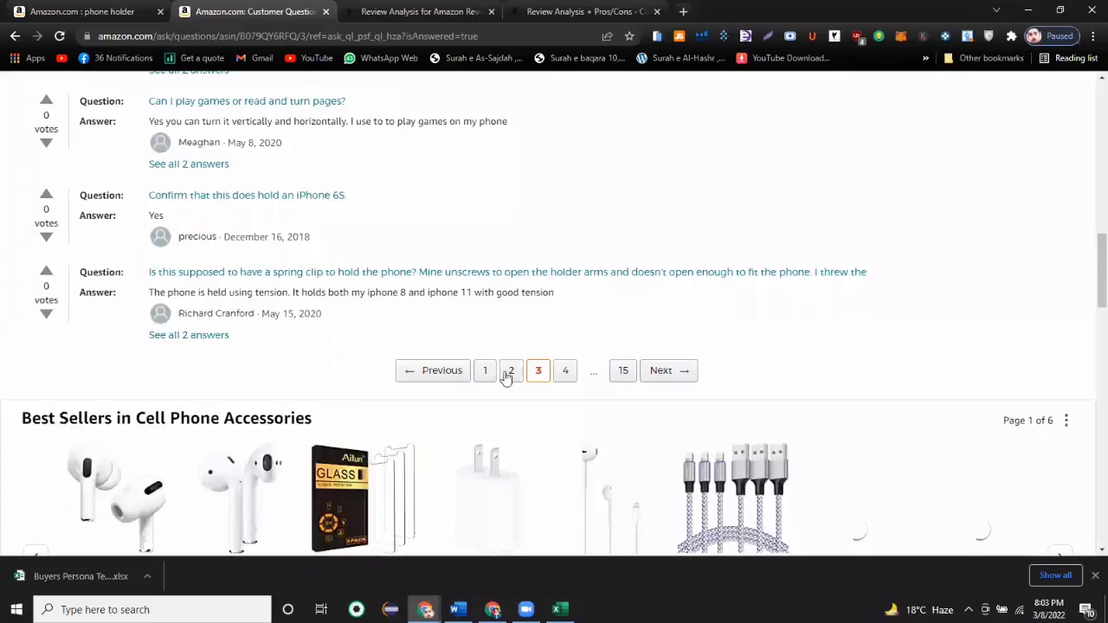
left_click(564, 374)
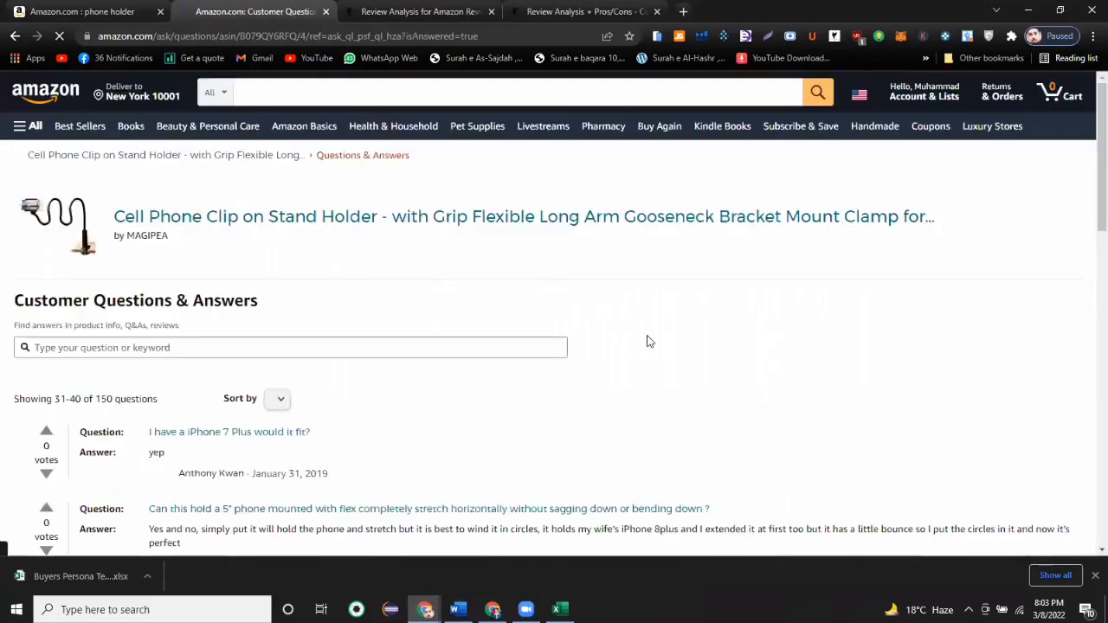
Read page 4 of the customer questions, covering horizontal recording sturdiness, hospital bed fit, Samsung compatibility and replacement clips.
scroll(532, 467, "down", 3)
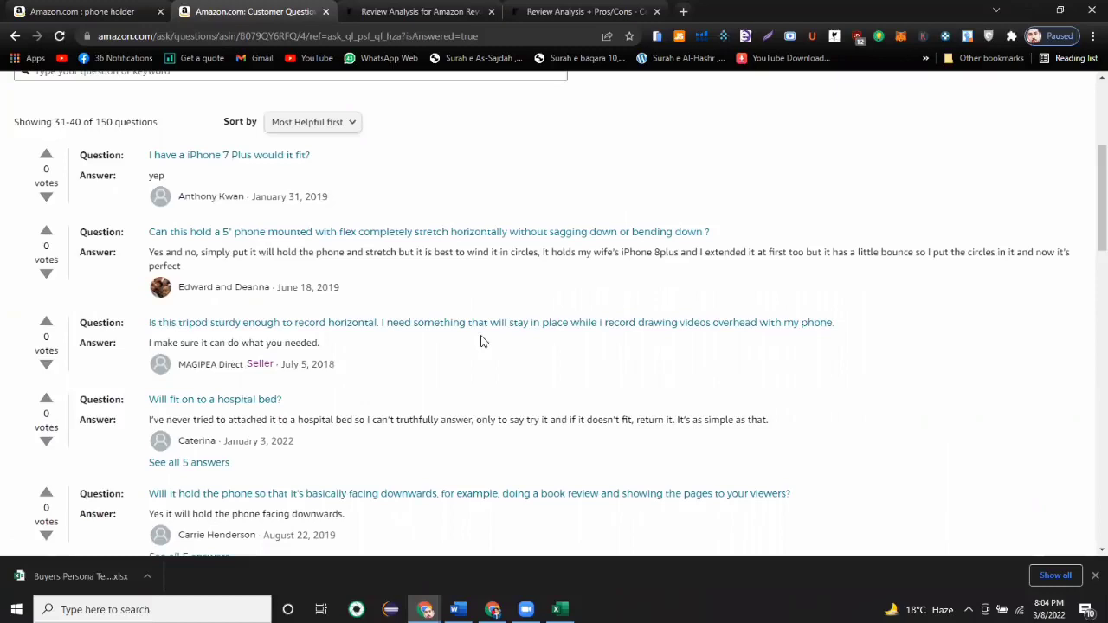
left_click(438, 324)
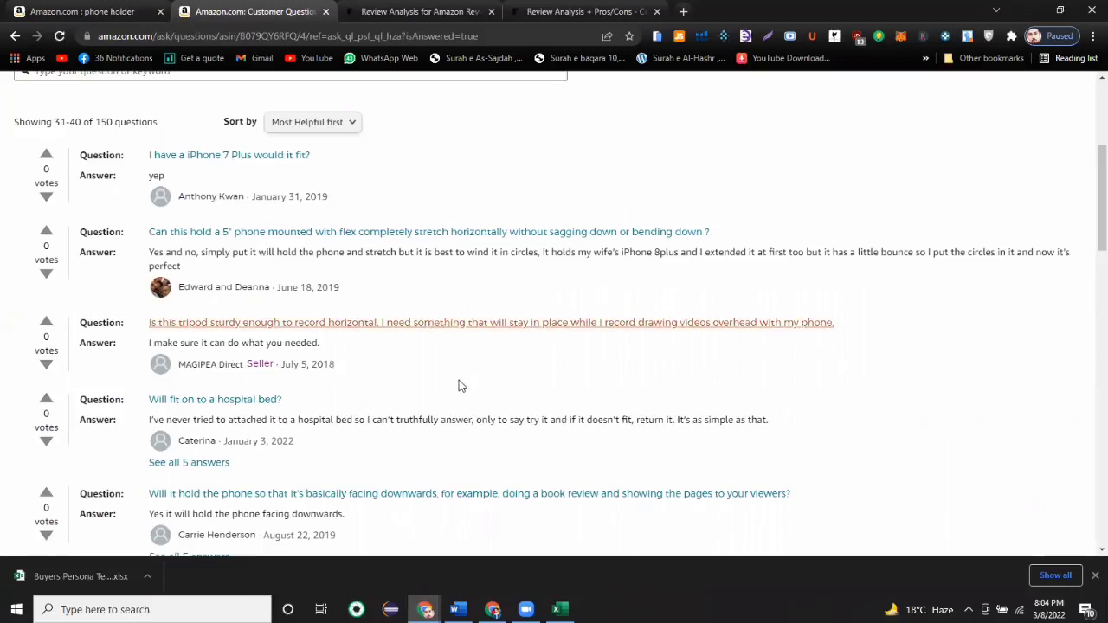
scroll(450, 367, "up", 3)
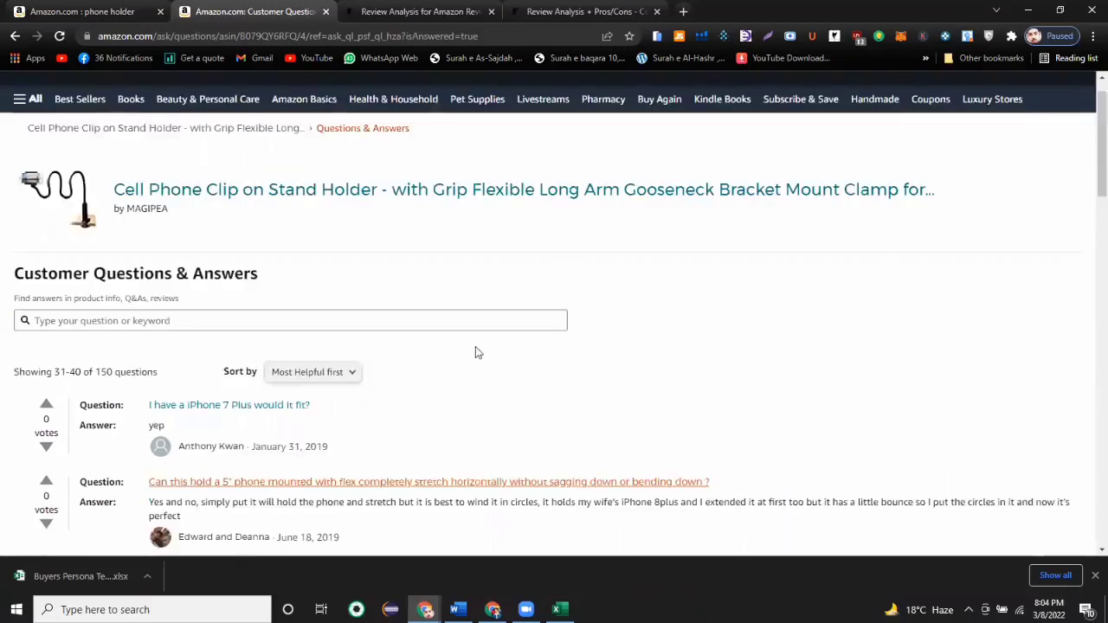
scroll(563, 309, "down", 1)
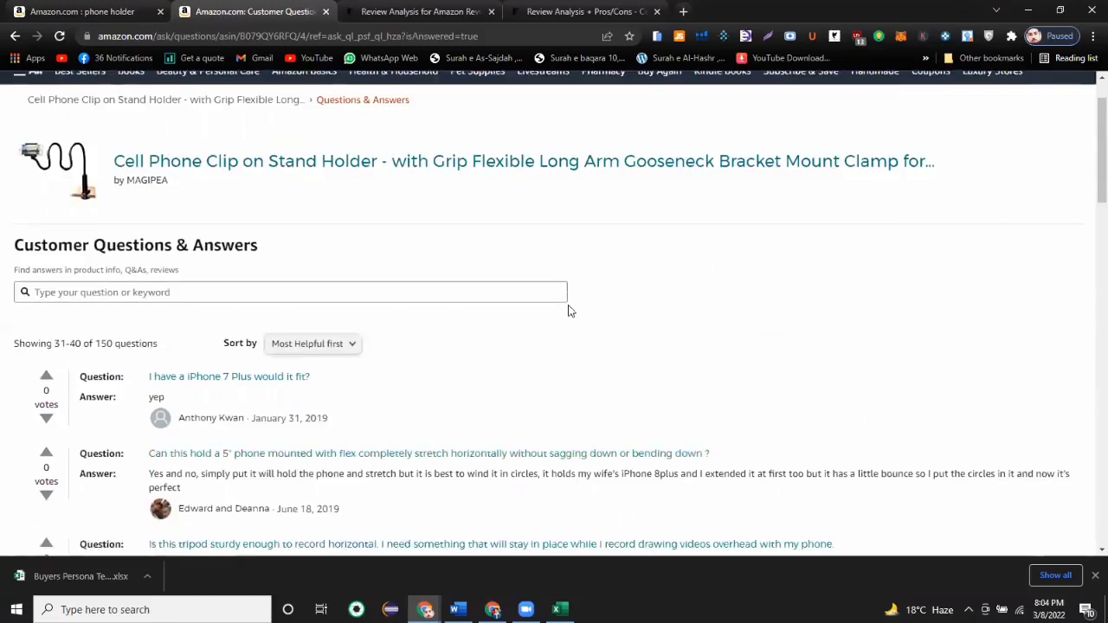
scroll(606, 447, "down", 6)
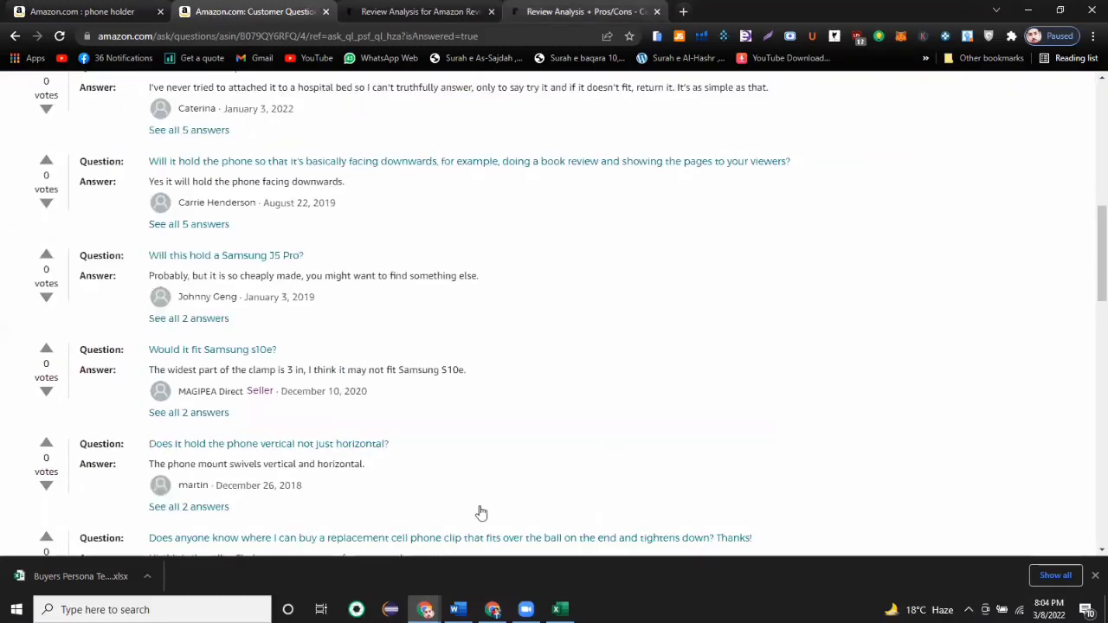
Bring up the phone holder search results, then switch to the Excel workbook and select cell B23 under Post Purchase Queries.
key("ctrl+shift+Tab")
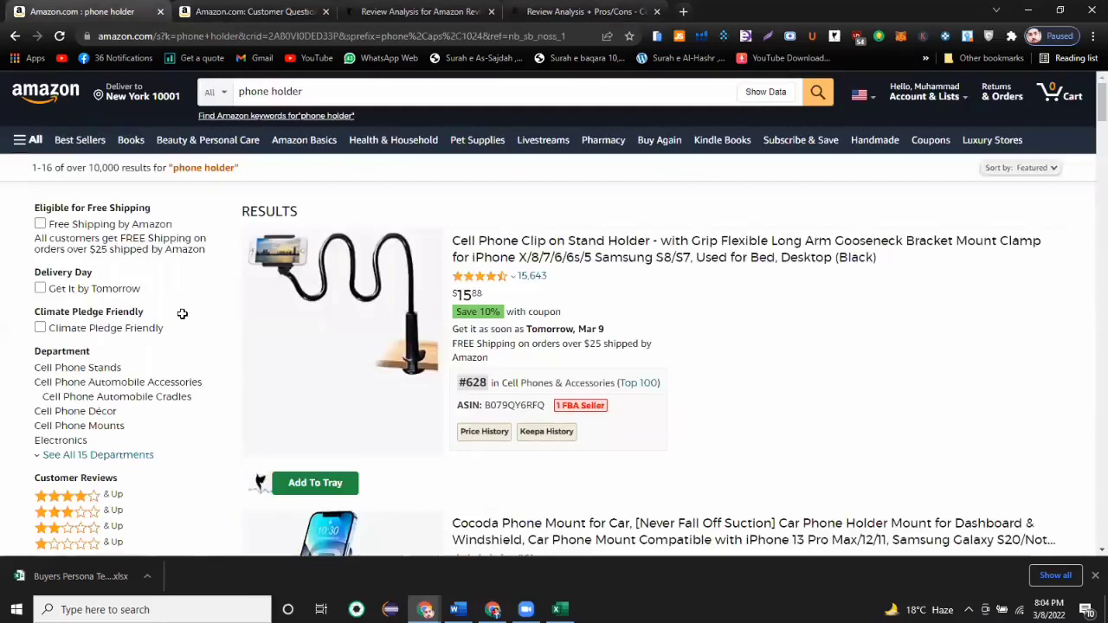
key("alt+Tab")
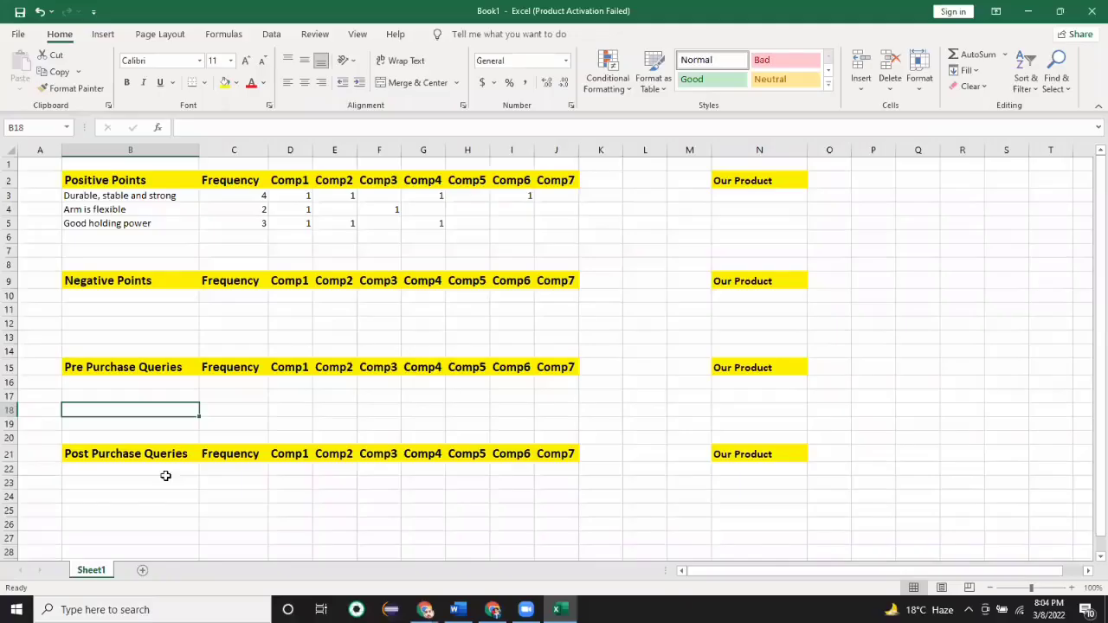
key("Down")
key("Down")
key("Down")
key("Down")
key("Down")
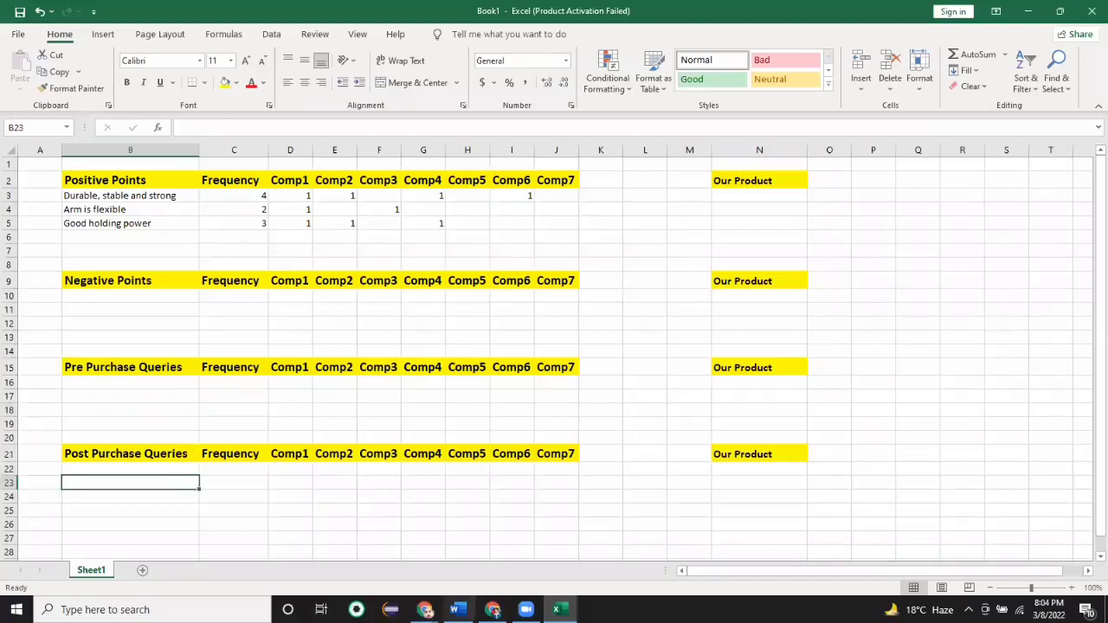
Switch to the browser, look through the Amazon phone holder results and bring up the search suggestions for that keyword.
key("alt+Tab")
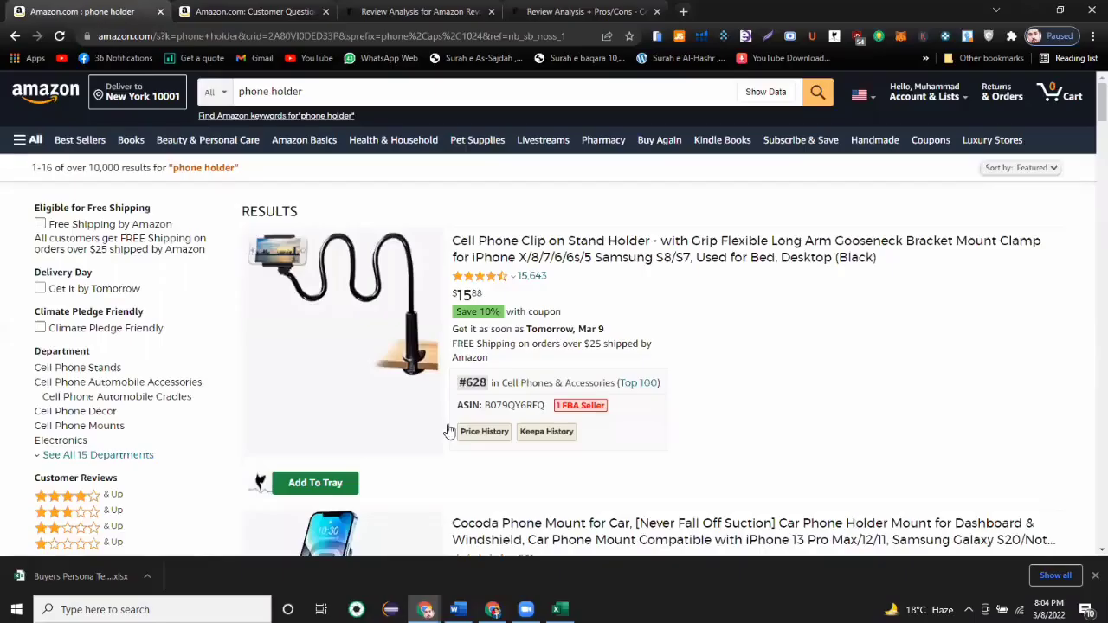
scroll(474, 376, "down", 4)
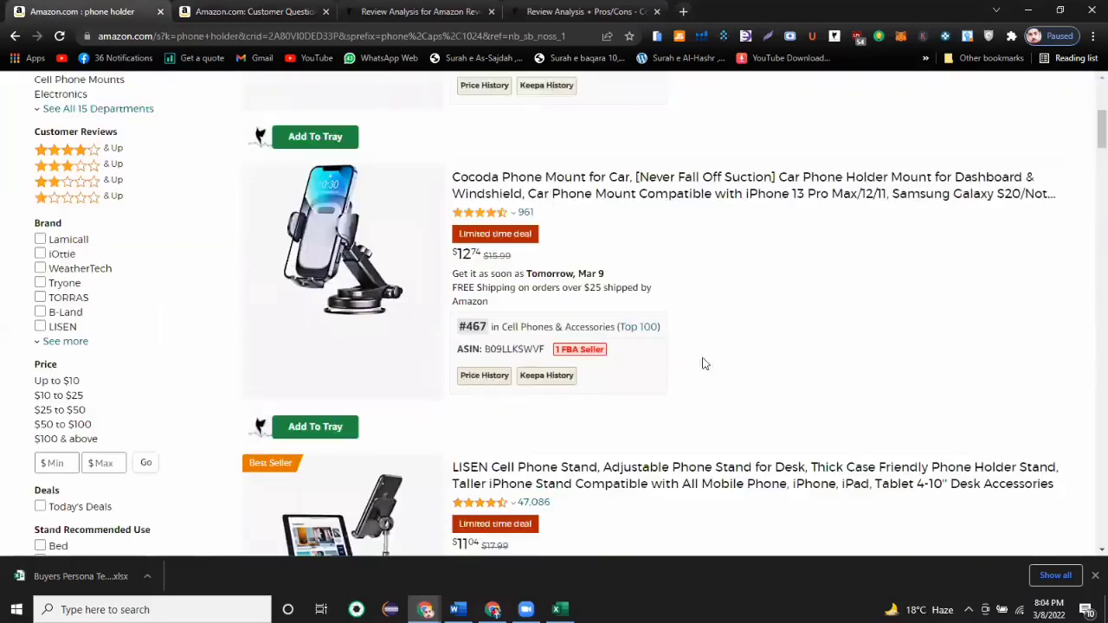
scroll(1089, 238, "down", 10)
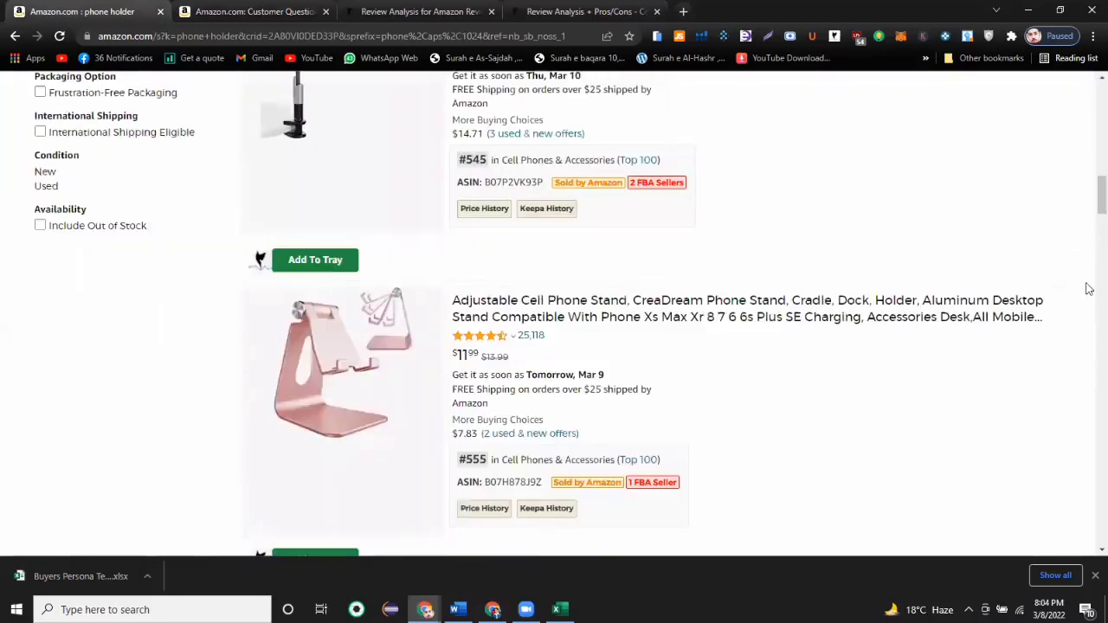
scroll(1088, 125, "up", 14)
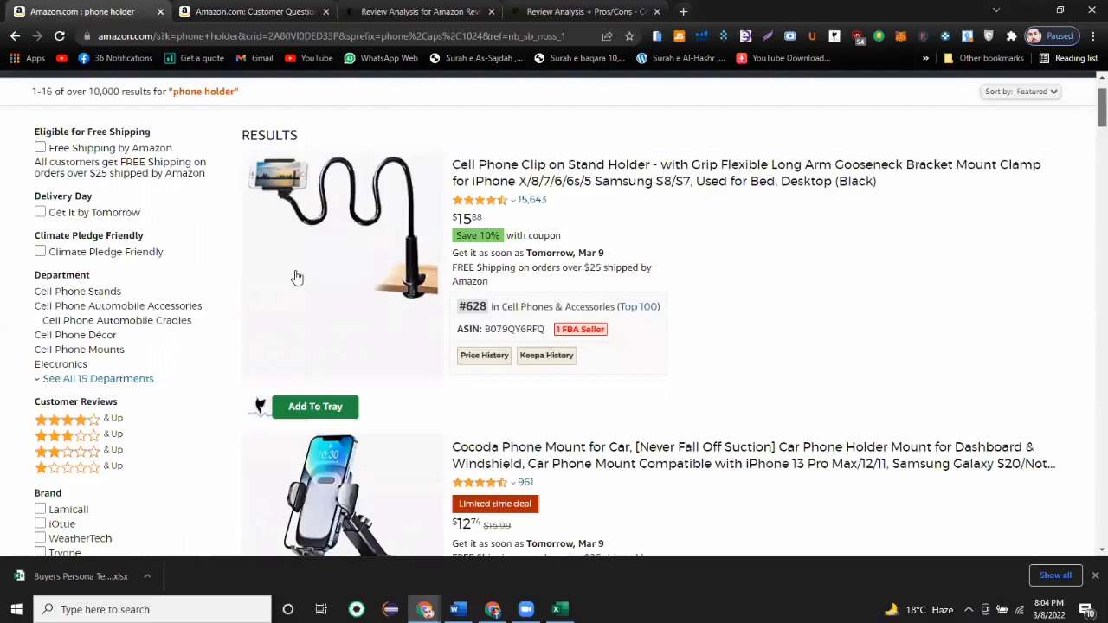
scroll(511, 244, "up", 1)
scroll(405, 101, "up", 1)
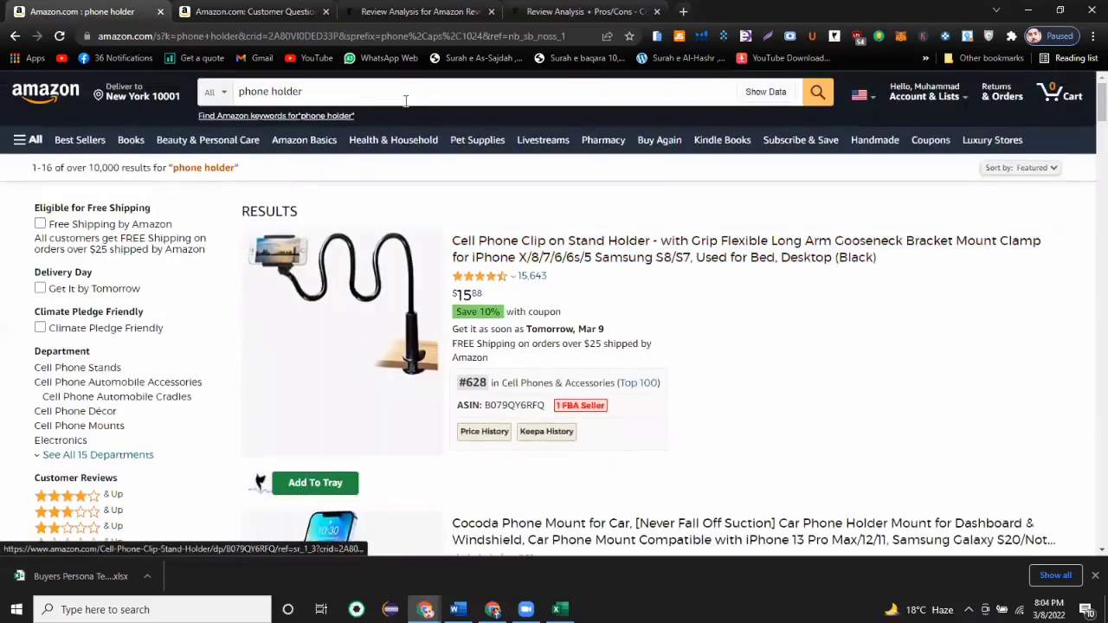
left_click(405, 101)
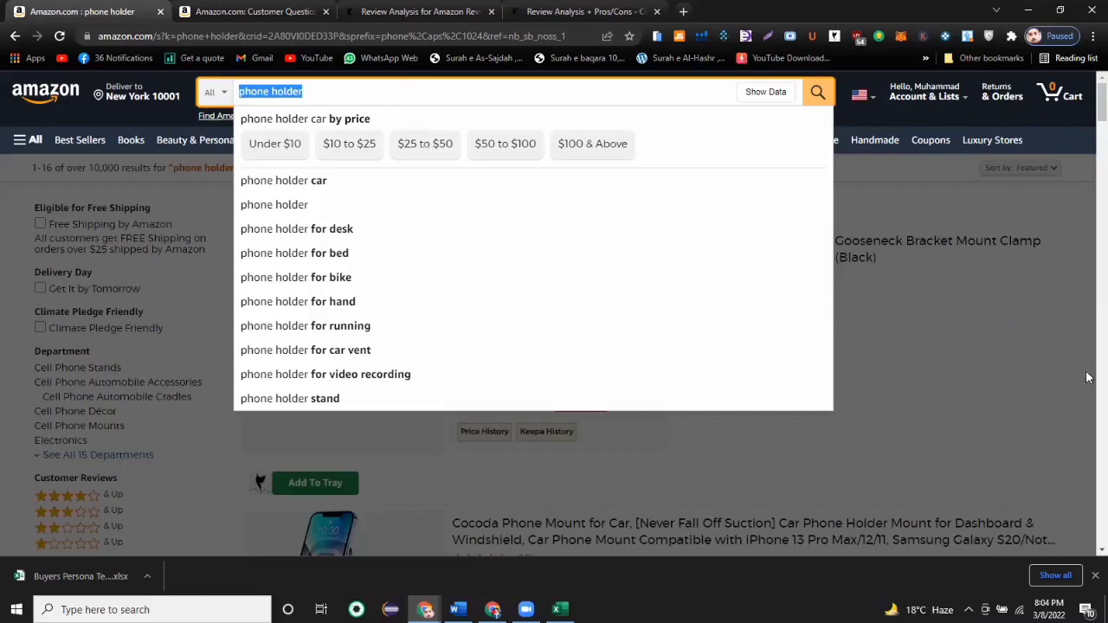
Copy "Answer the public" from the Word list, search Google for it in the browser and open the AnswerThePublic website.
key("alt+Tab")
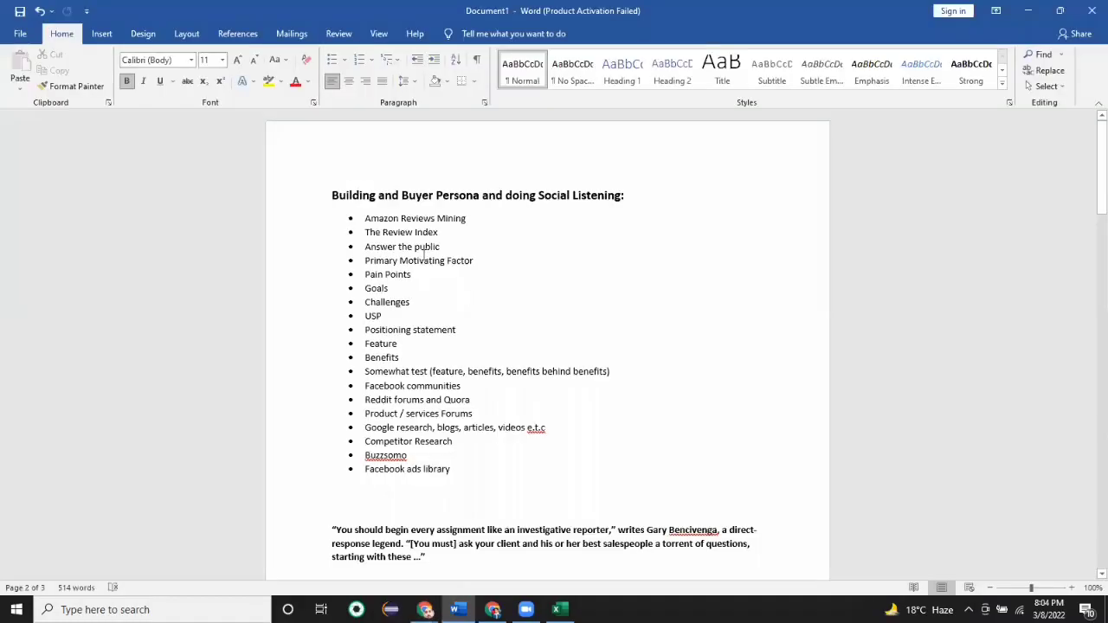
triple_click(400, 249)
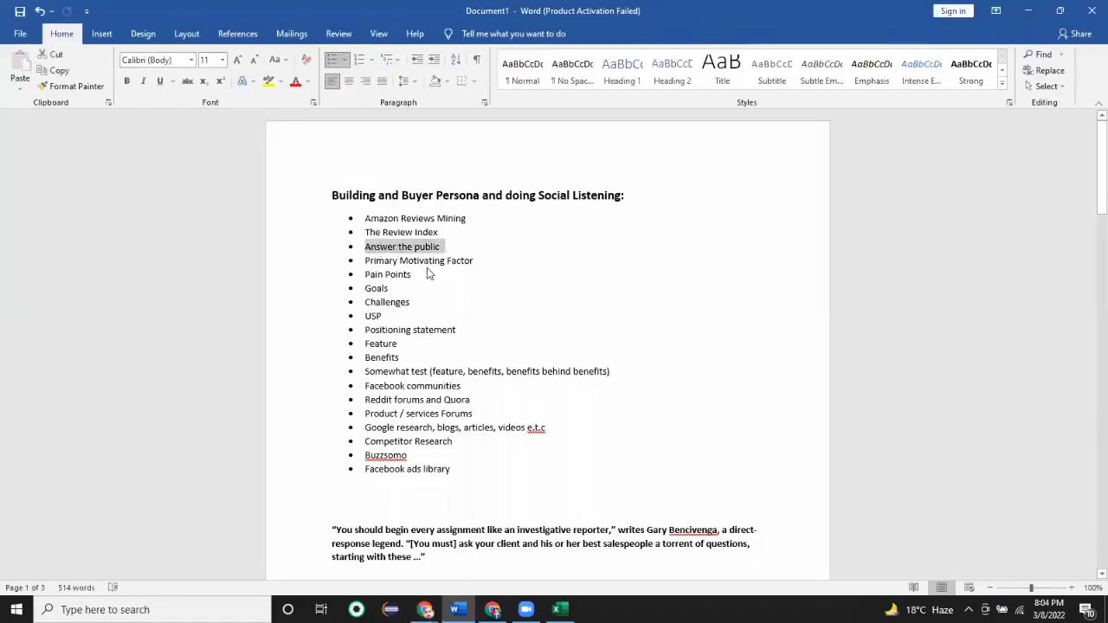
left_click(409, 274)
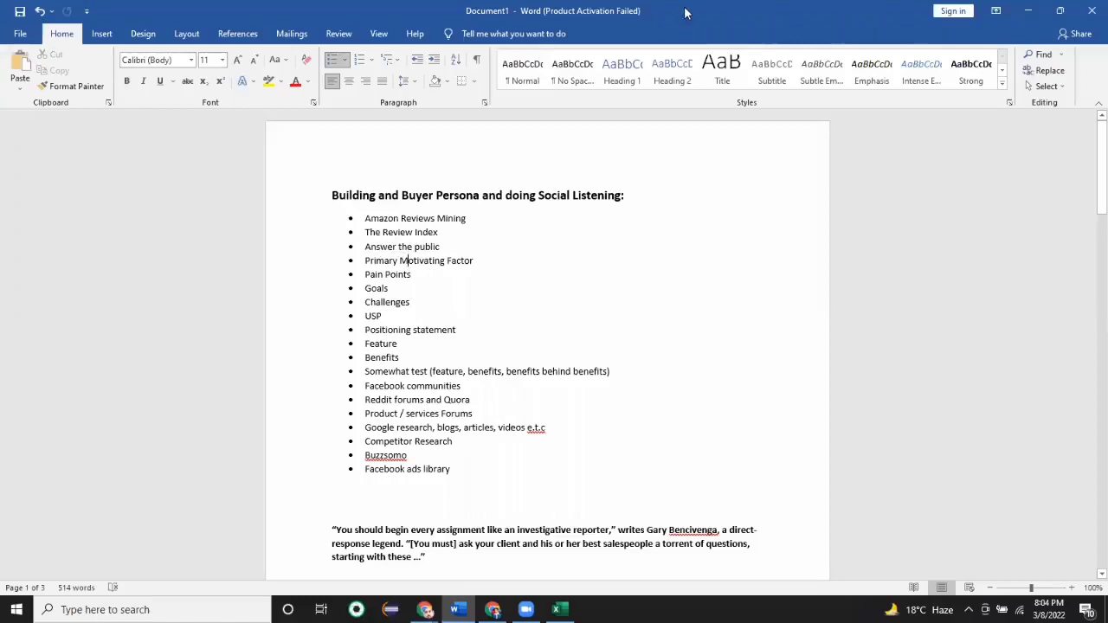
key("alt+Tab")
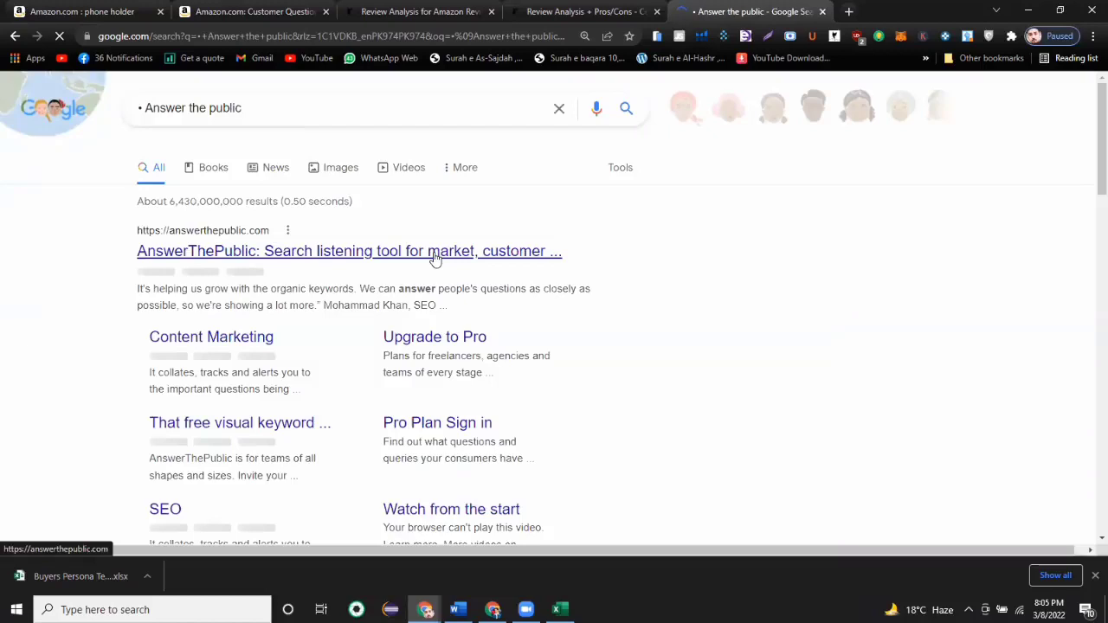
left_click(435, 258)
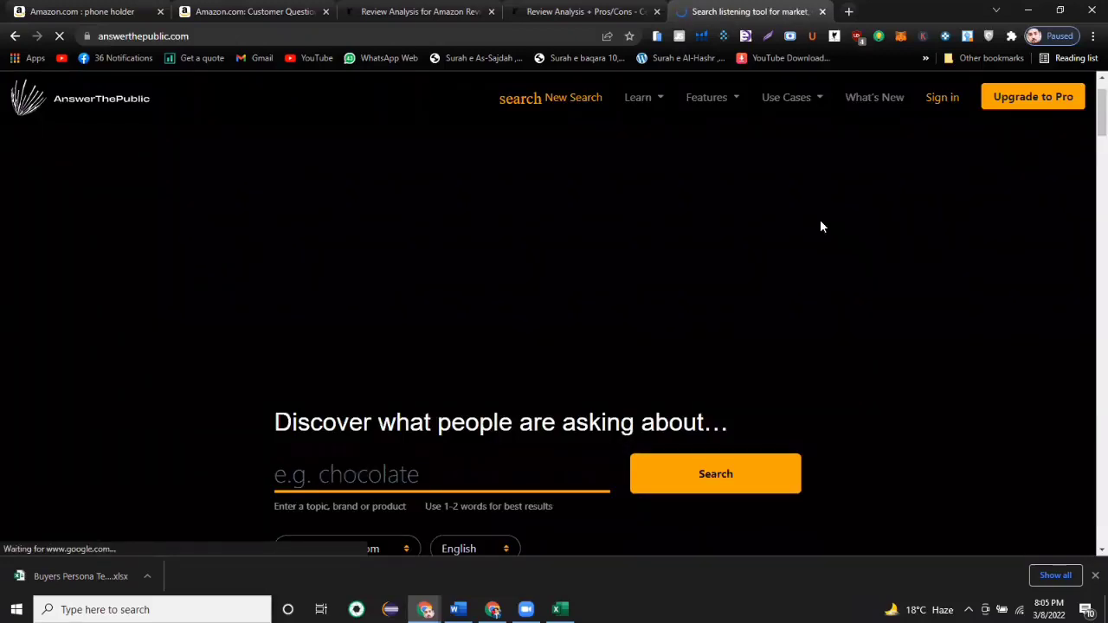
Skim the AnswerThePublic homepage and run a search for "phone holder".
scroll(824, 247, "down", 5)
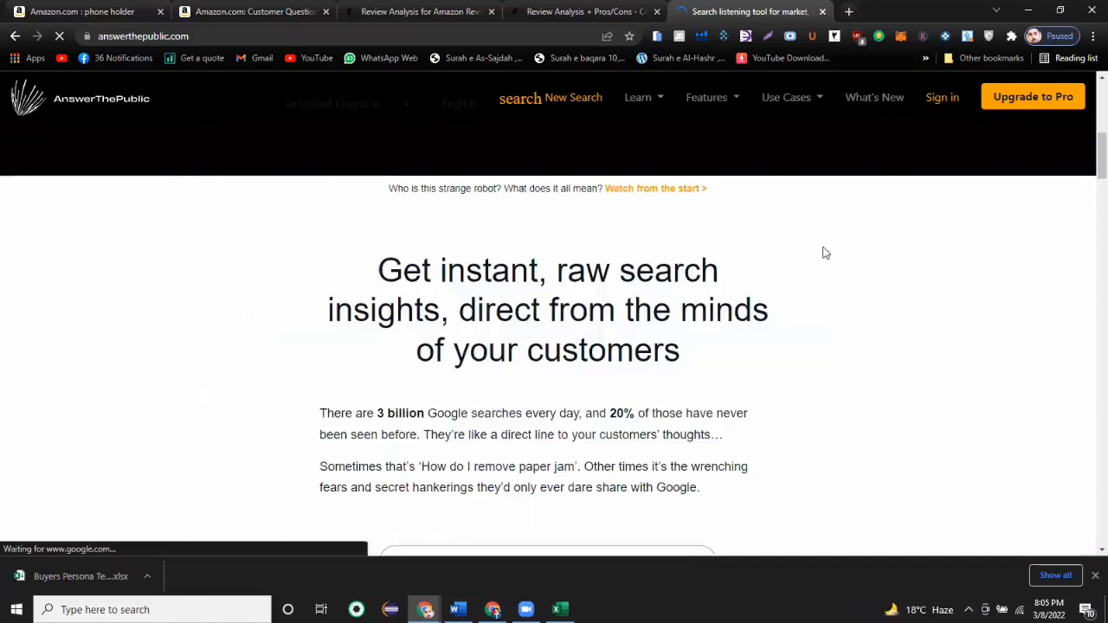
scroll(824, 253, "down", 5)
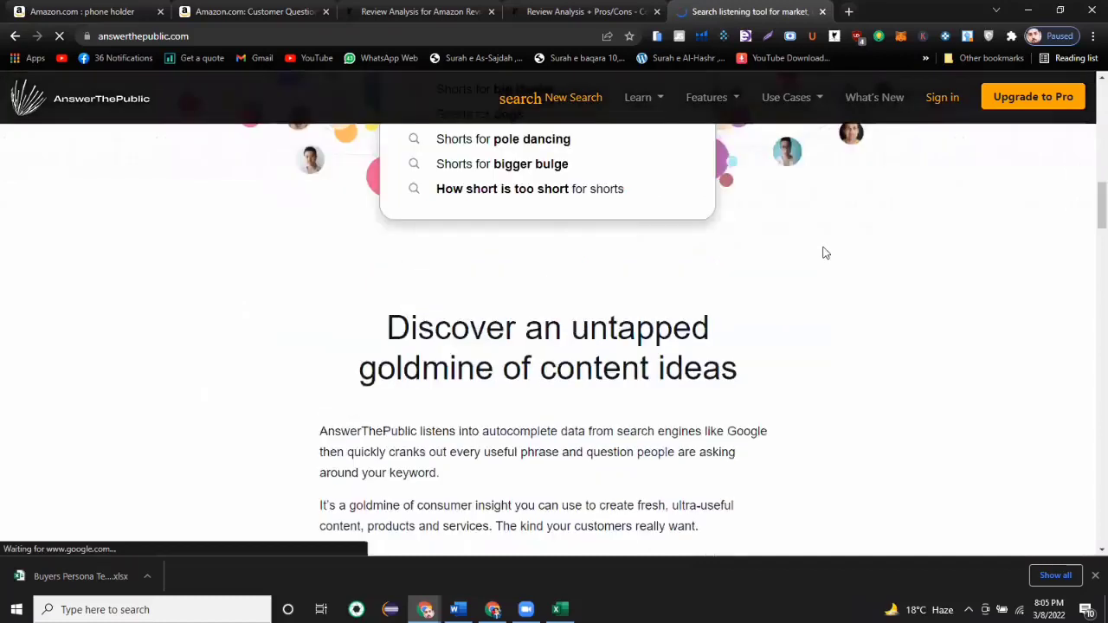
scroll(824, 252, "down", 5)
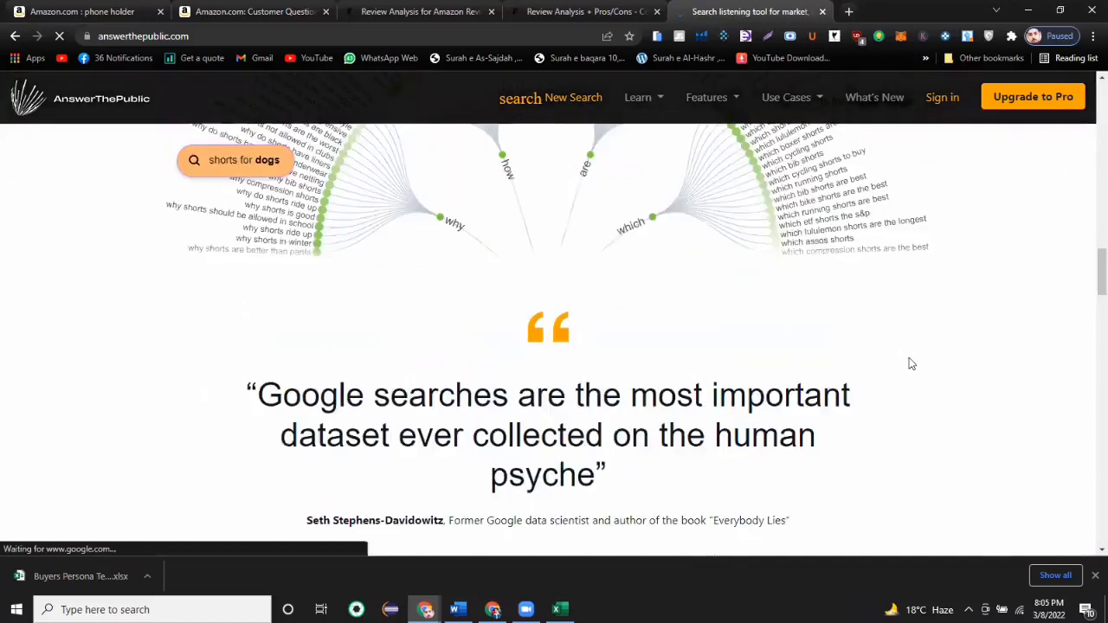
scroll(909, 364, "up", 5)
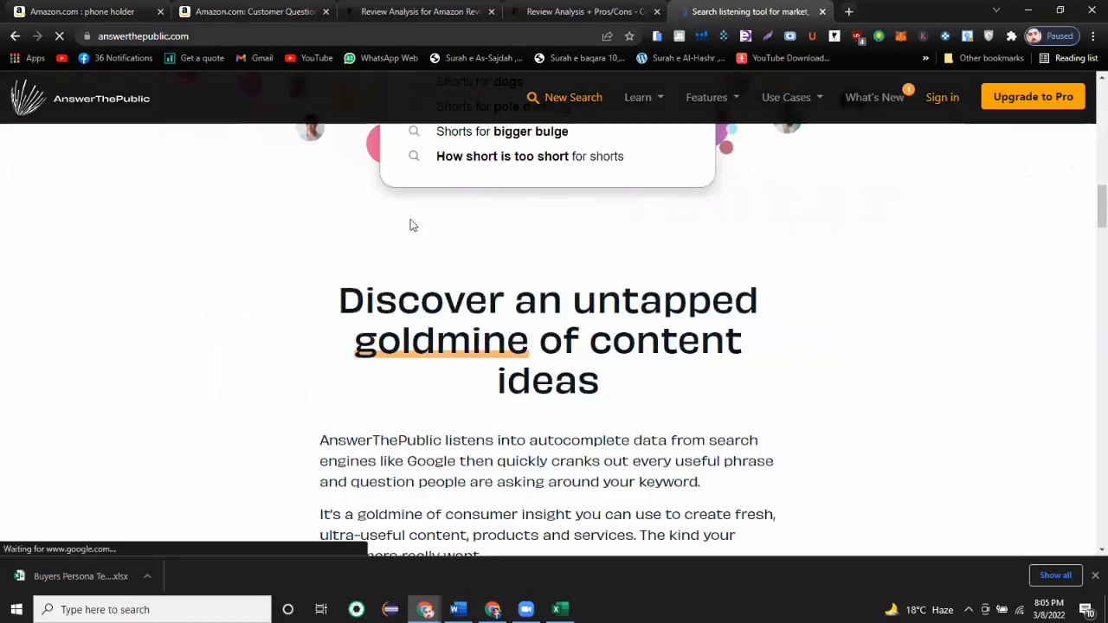
type("p")
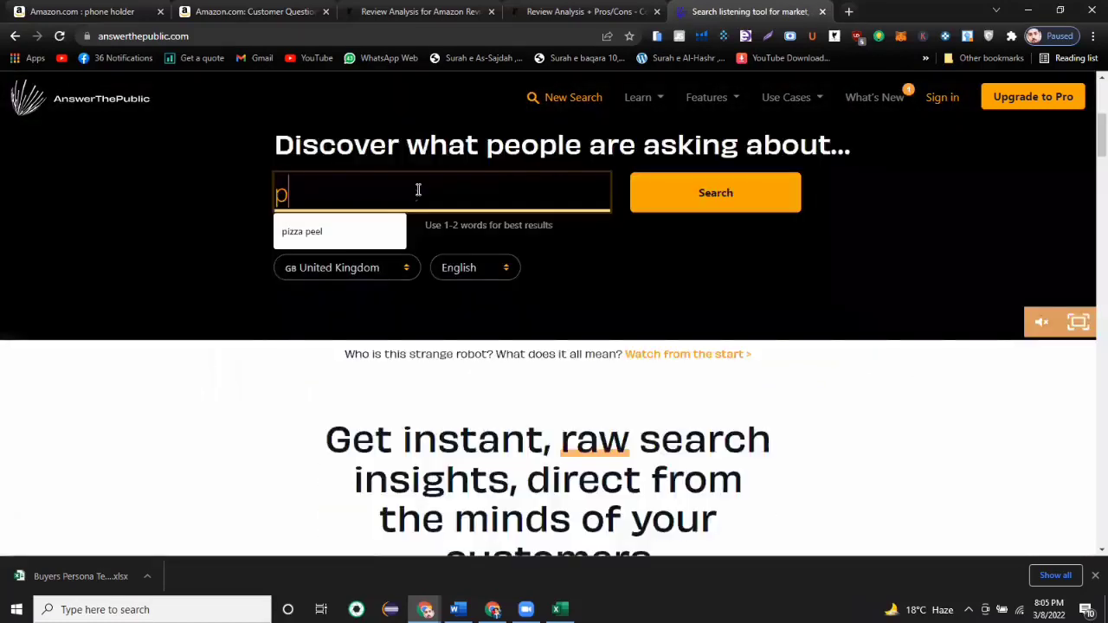
type("one")
key("BackSpace")
key("BackSpace")
key("BackSpace")
key("BackSpace")
type("h")
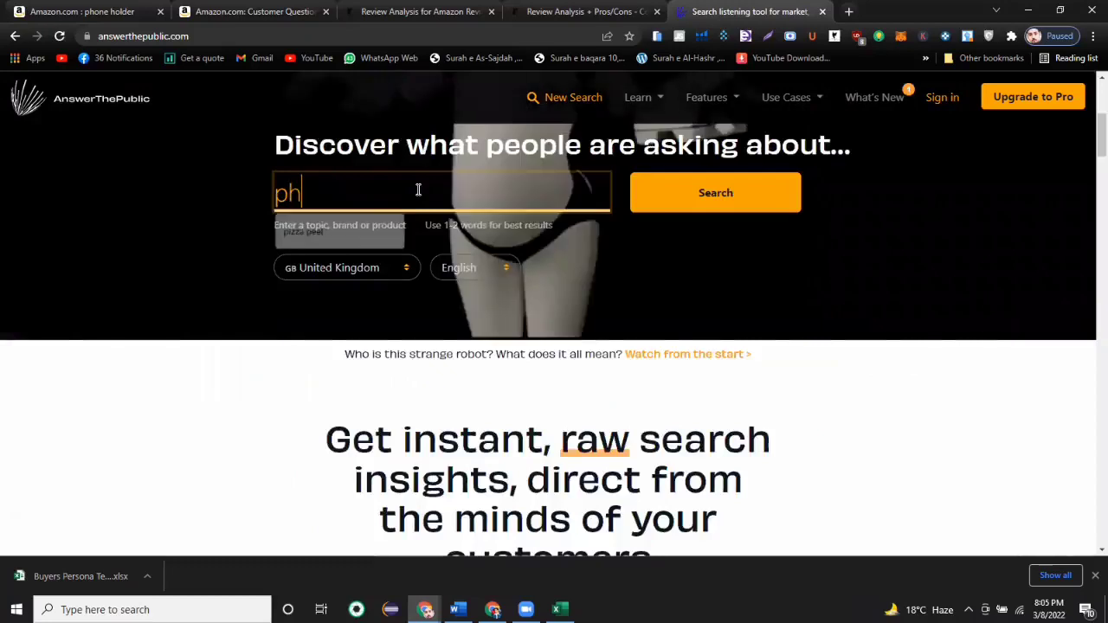
type("one hol")
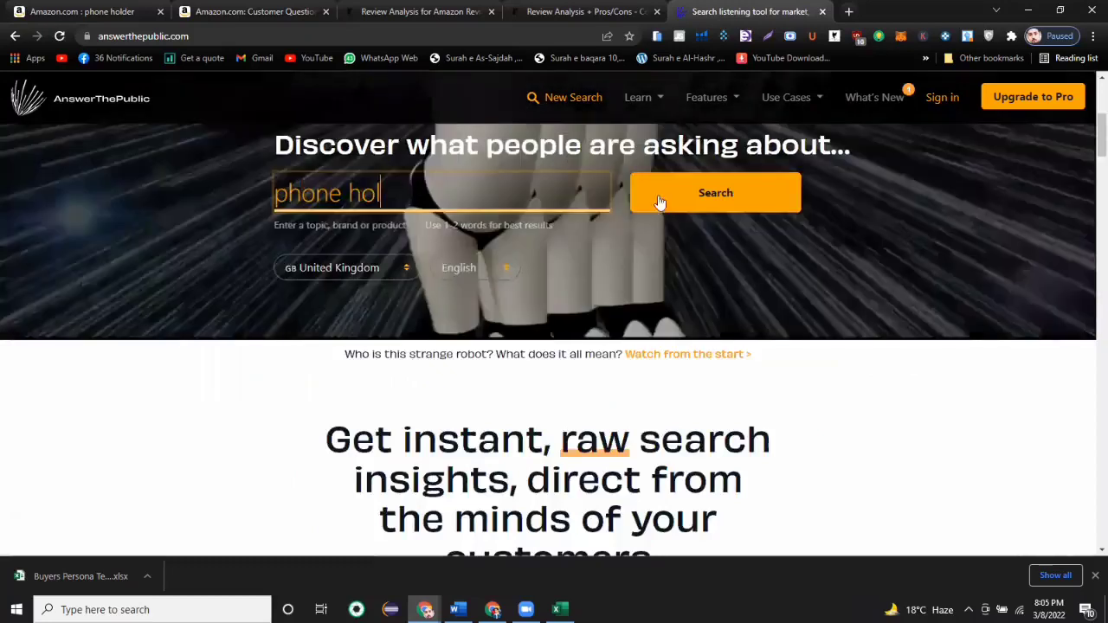
type("der")
left_click(681, 210)
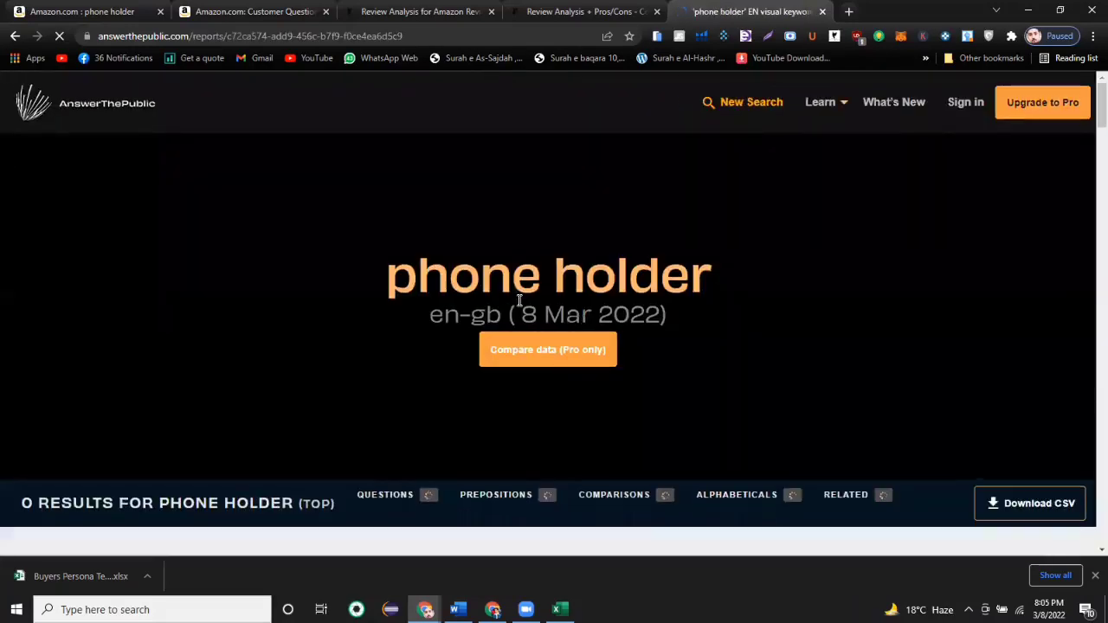
Look over the loaded phone holder report's overview and questions section, dismissing the email course pop-up.
scroll(519, 300, "down", 4)
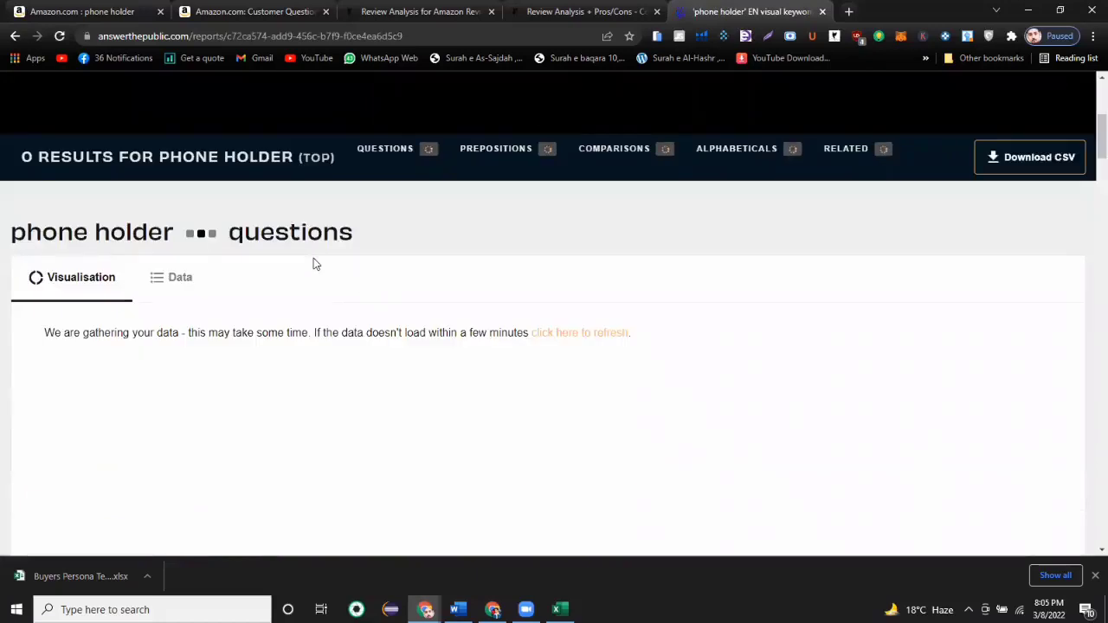
scroll(482, 311, "up", 4)
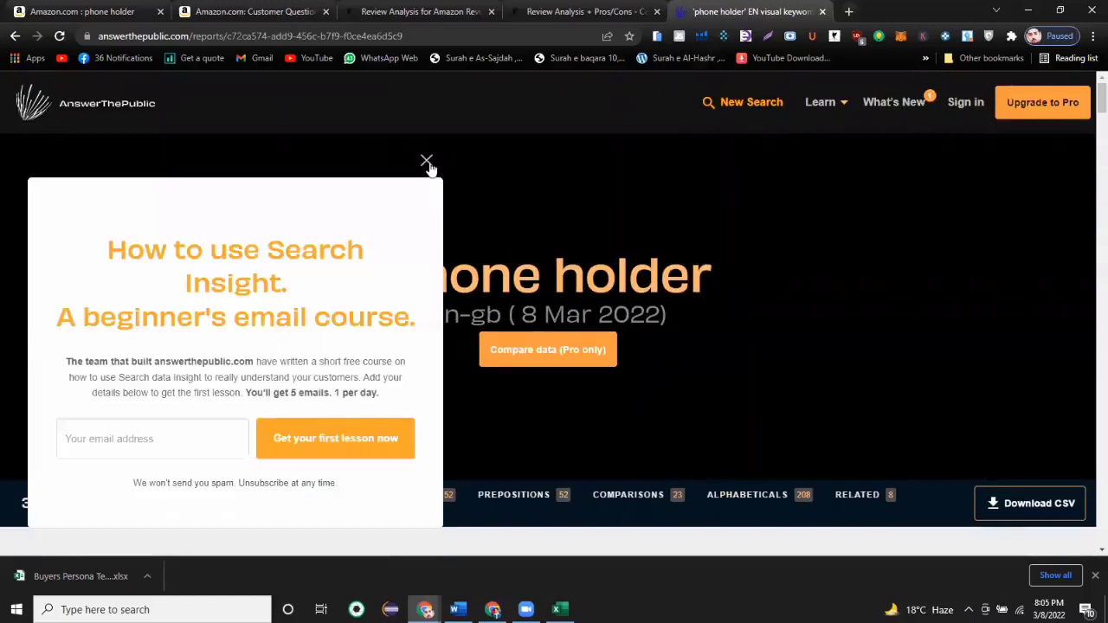
scroll(423, 306, "down", 2)
scroll(423, 307, "down", 2)
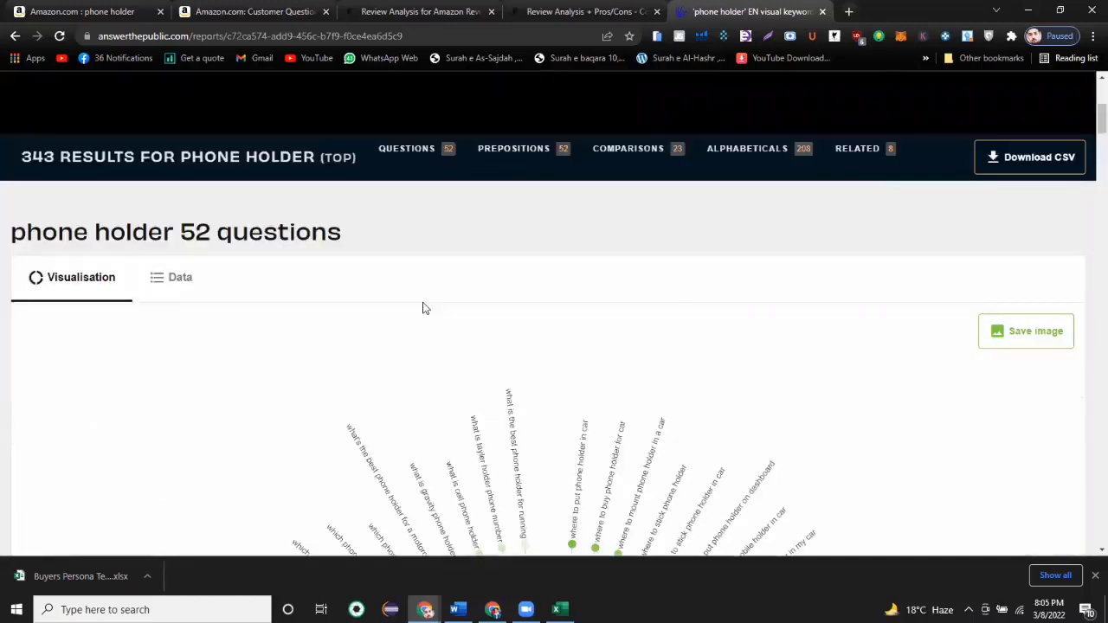
scroll(586, 346, "down", 3)
scroll(826, 358, "up", 4)
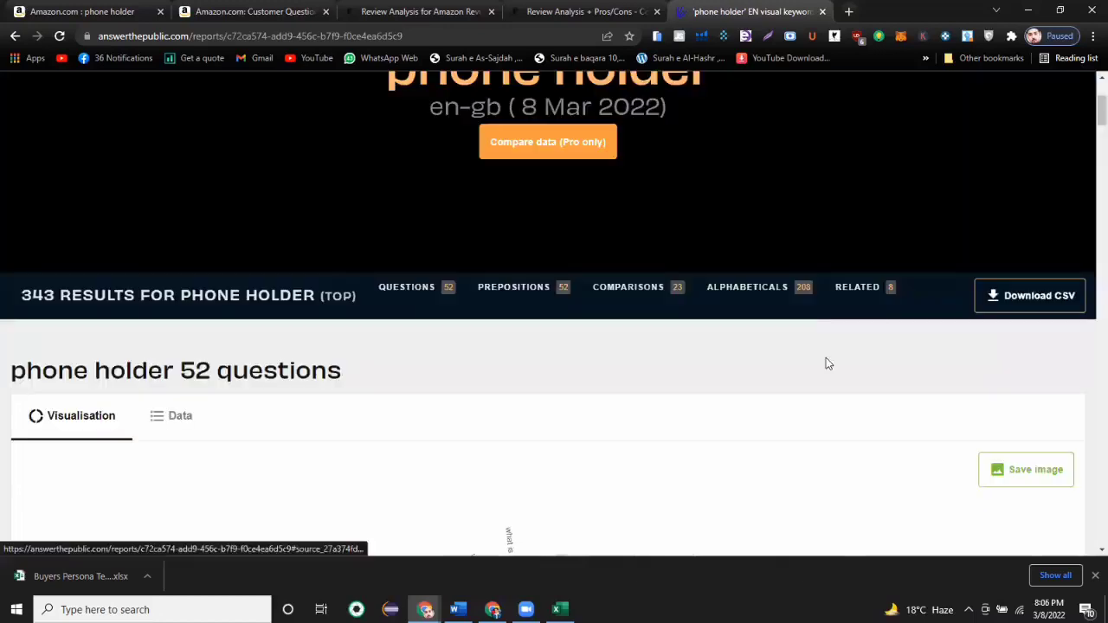
scroll(916, 327, "up", 2)
scroll(998, 113, "up", 1)
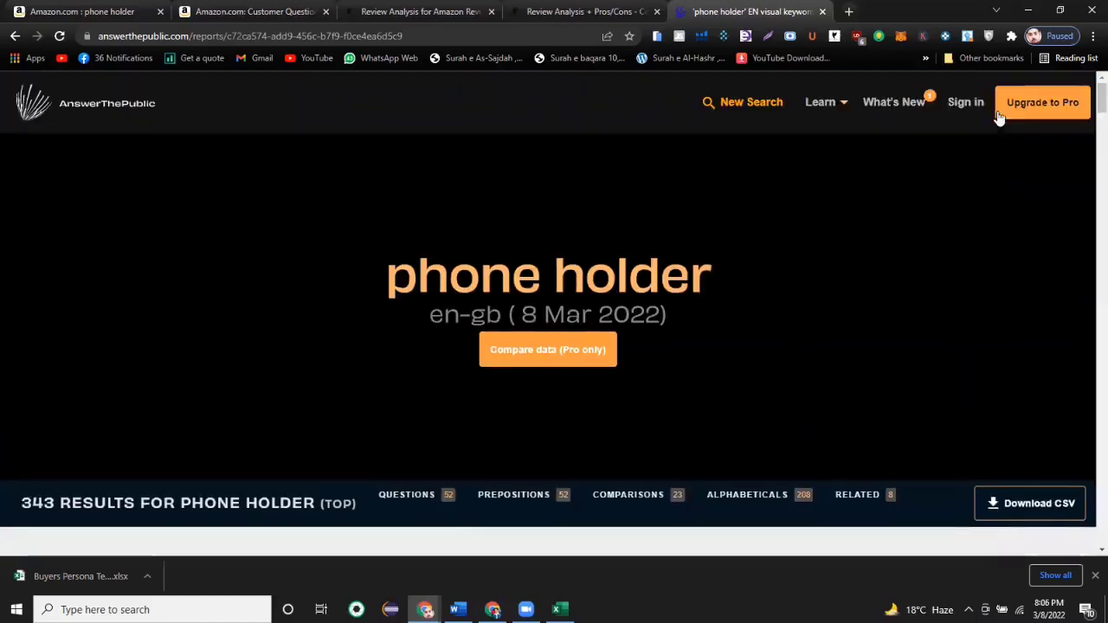
Examine the questions, prepositions and comparisons visualisations in the phone holder report.
scroll(614, 281, "down", 5)
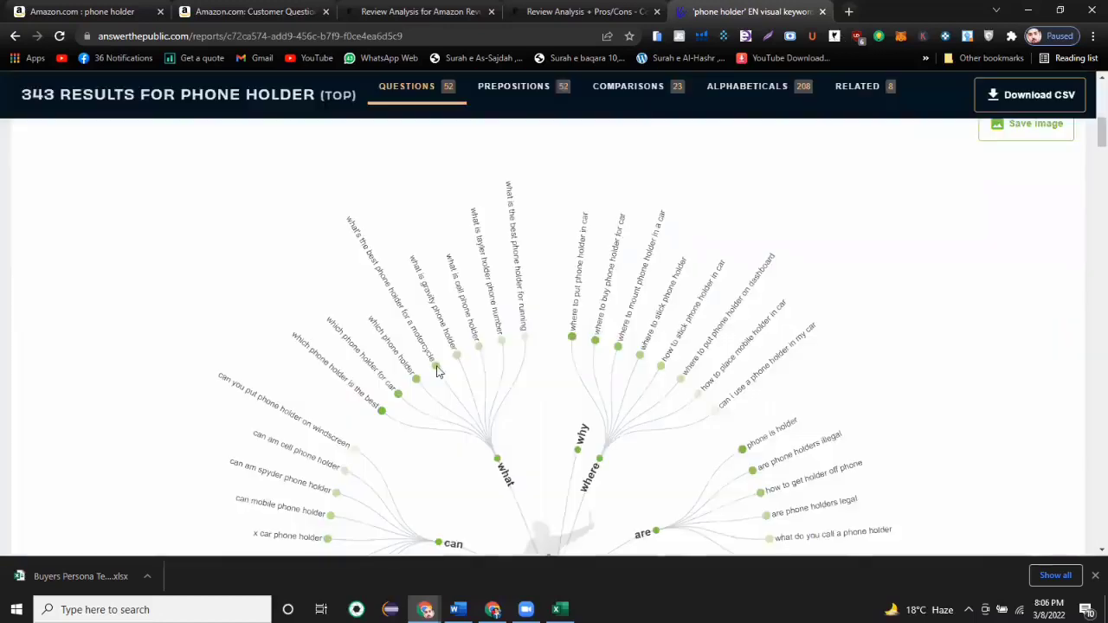
scroll(472, 394, "down", 4)
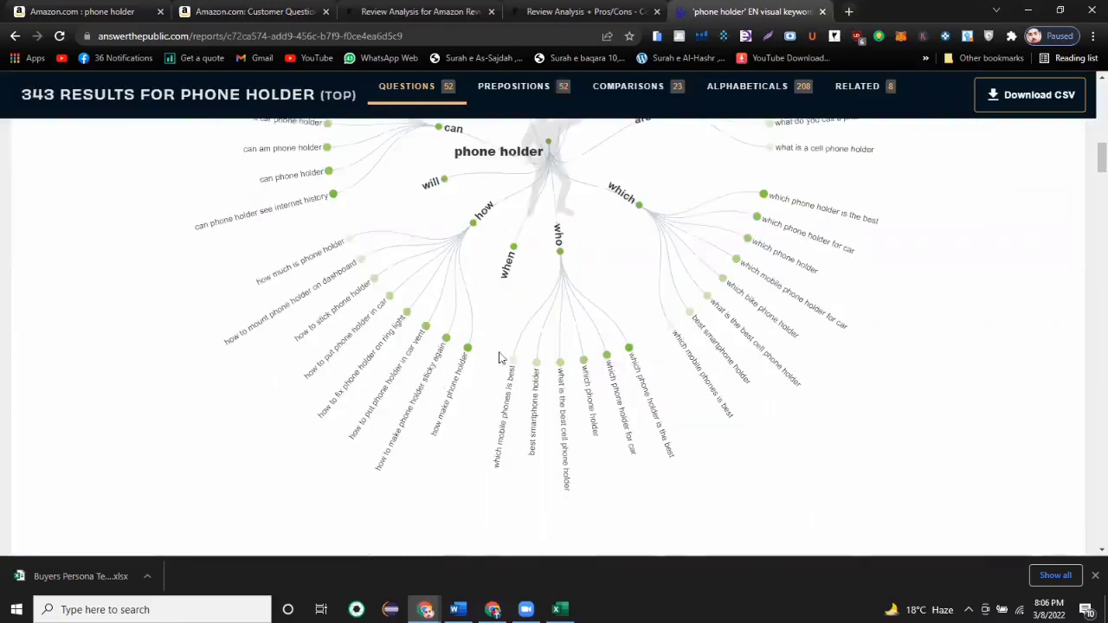
scroll(261, 380, "down", 2)
scroll(251, 381, "down", 4)
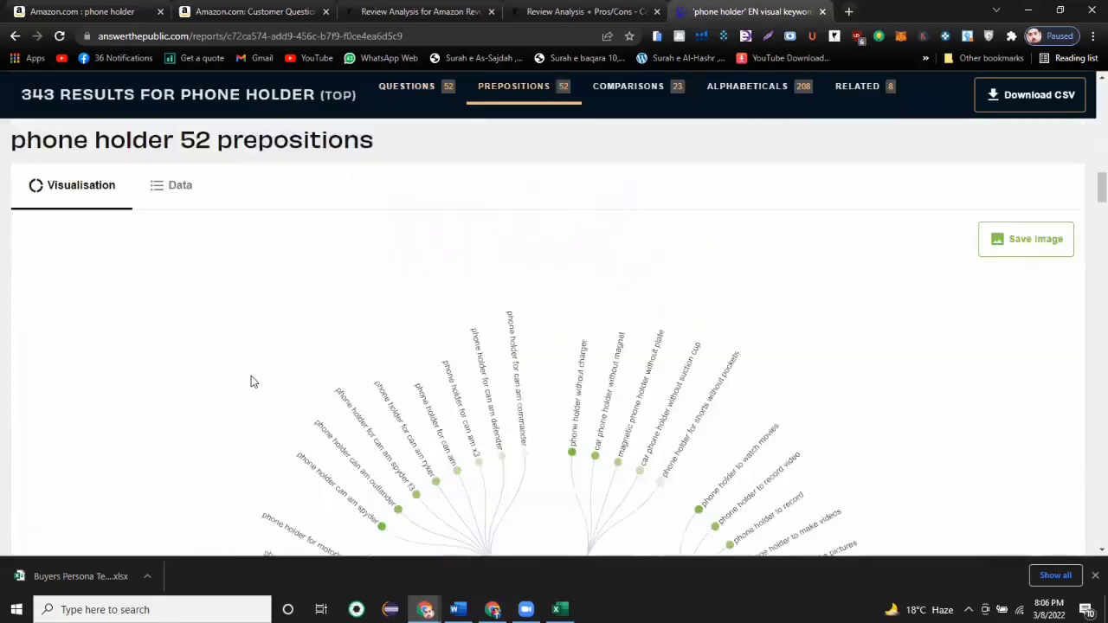
scroll(291, 381, "down", 5)
scroll(370, 391, "up", 4)
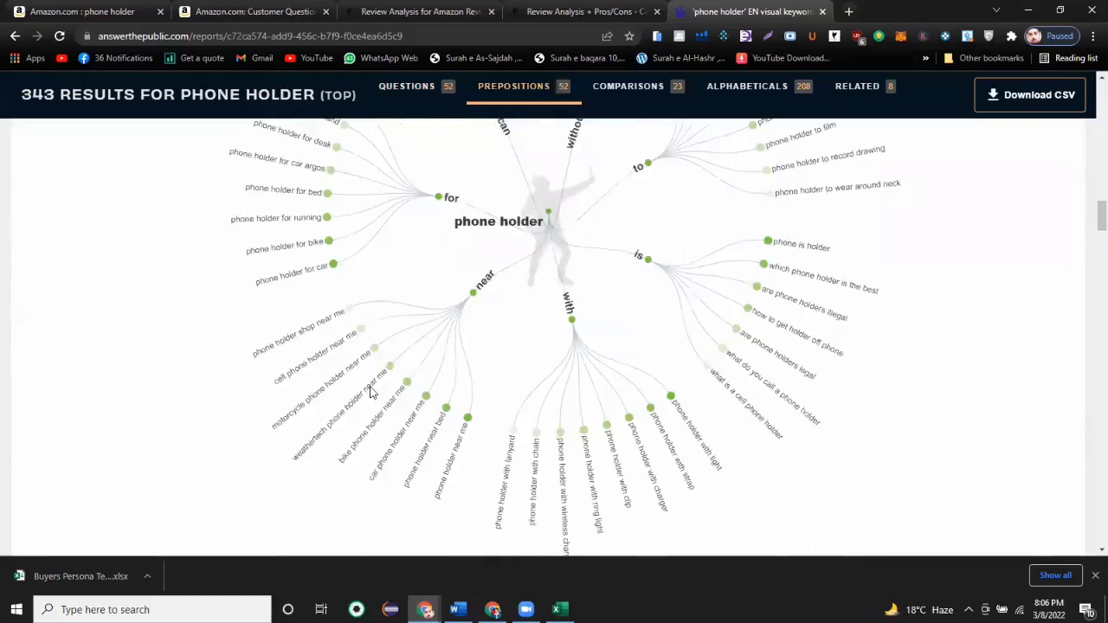
scroll(353, 405, "down", 4)
scroll(351, 413, "down", 5)
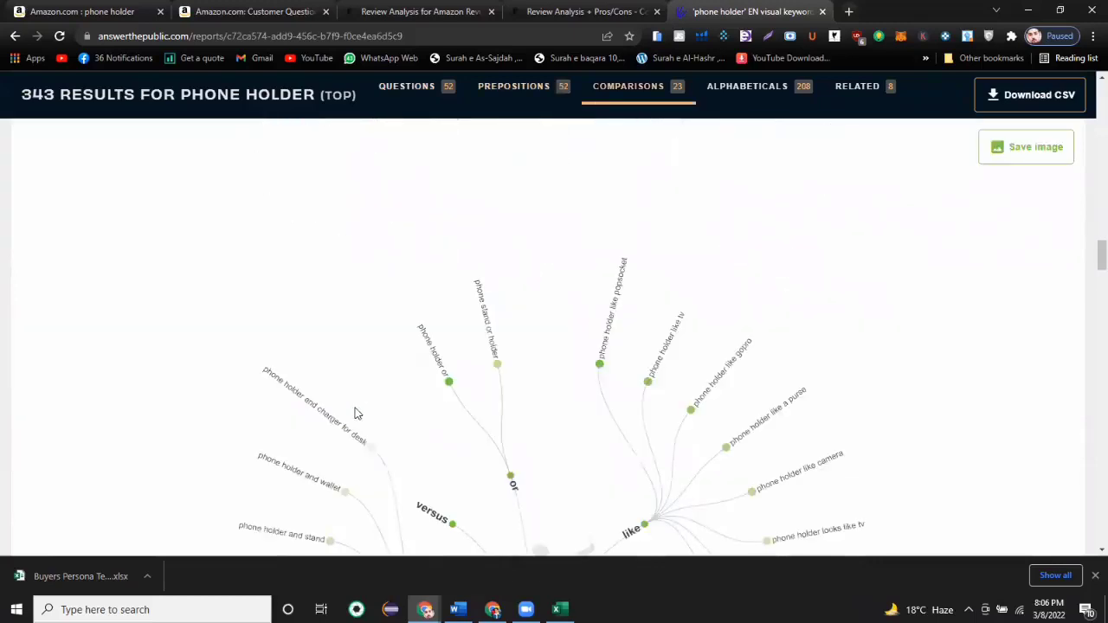
scroll(528, 404, "down", 3)
scroll(667, 331, "up", 4)
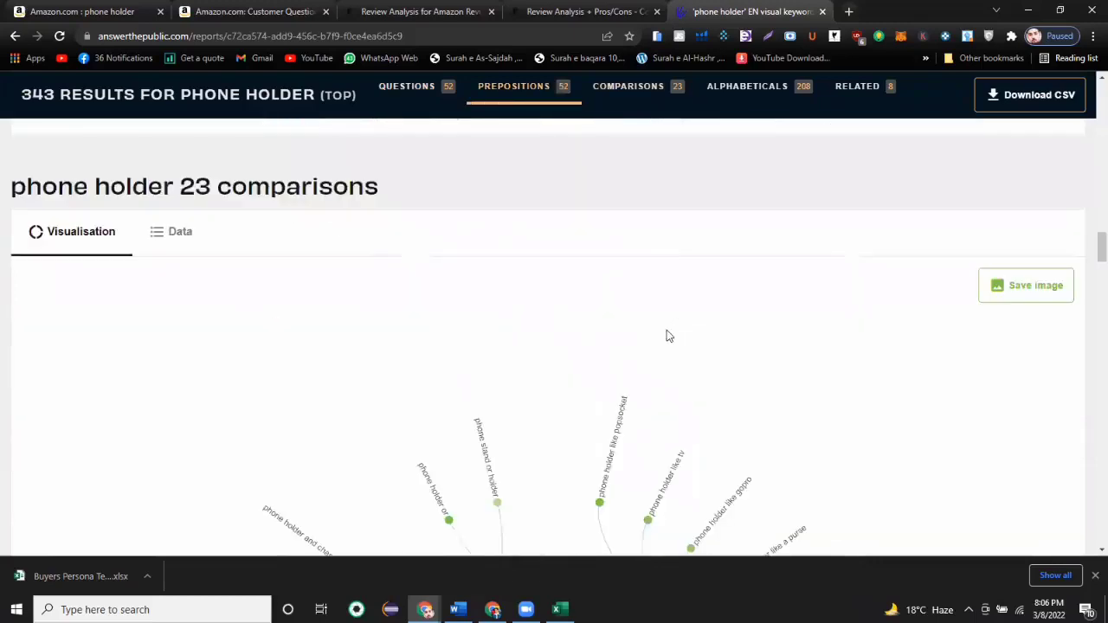
Return to the prepositions wheel, review its branches and display the prepositions as data lists.
scroll(666, 336, "up", 5)
scroll(597, 363, "down", 1)
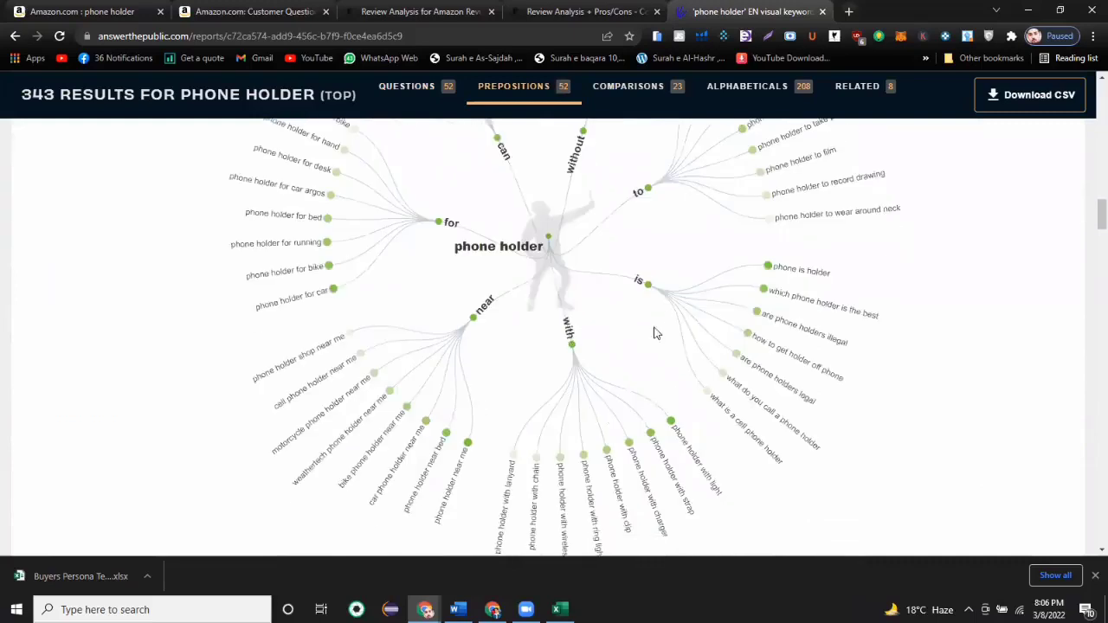
scroll(660, 405, "down", 1)
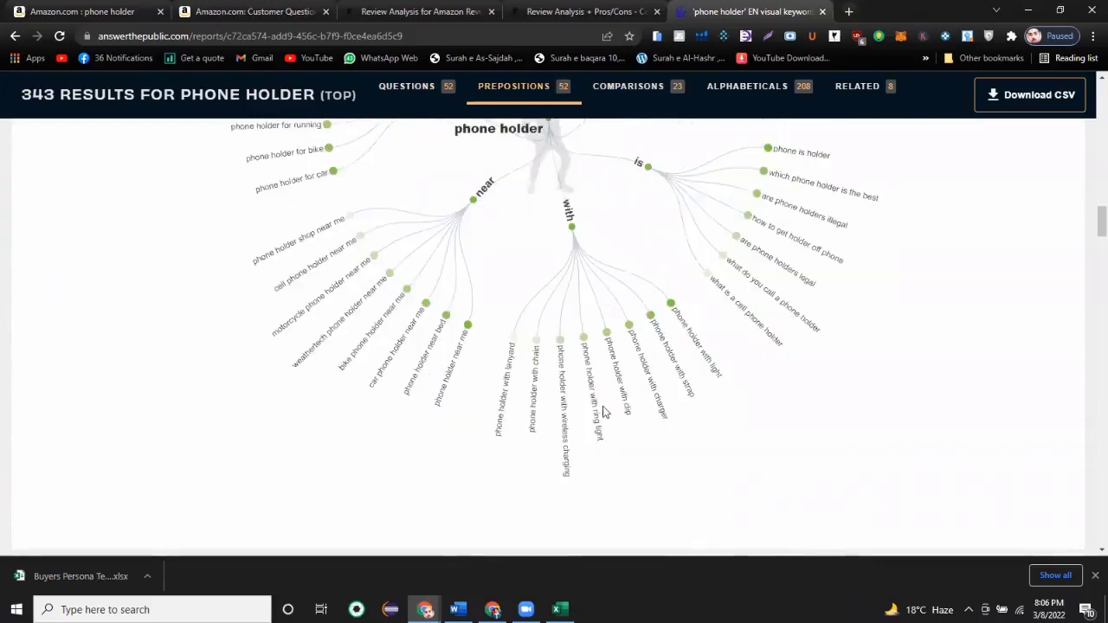
scroll(359, 322, "up", 2)
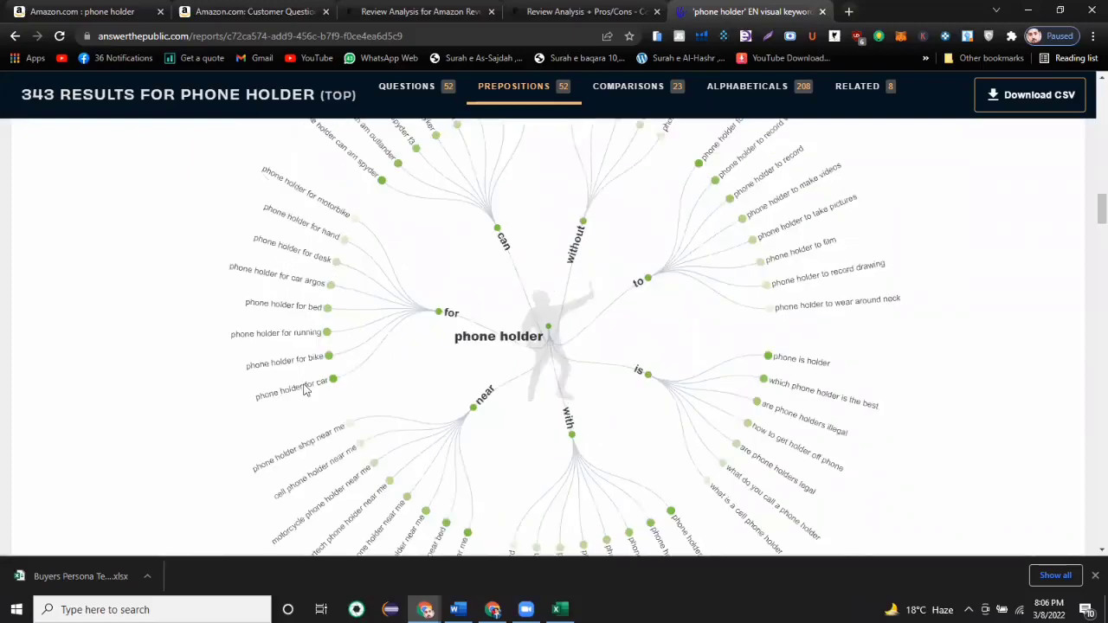
scroll(469, 406, "up", 3)
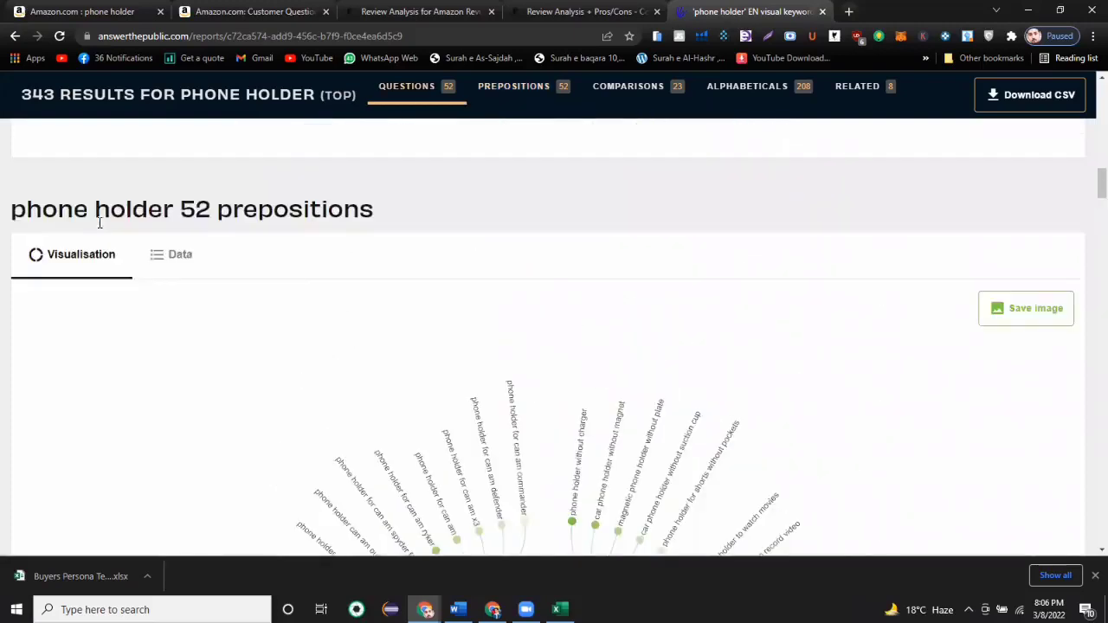
left_click(163, 263)
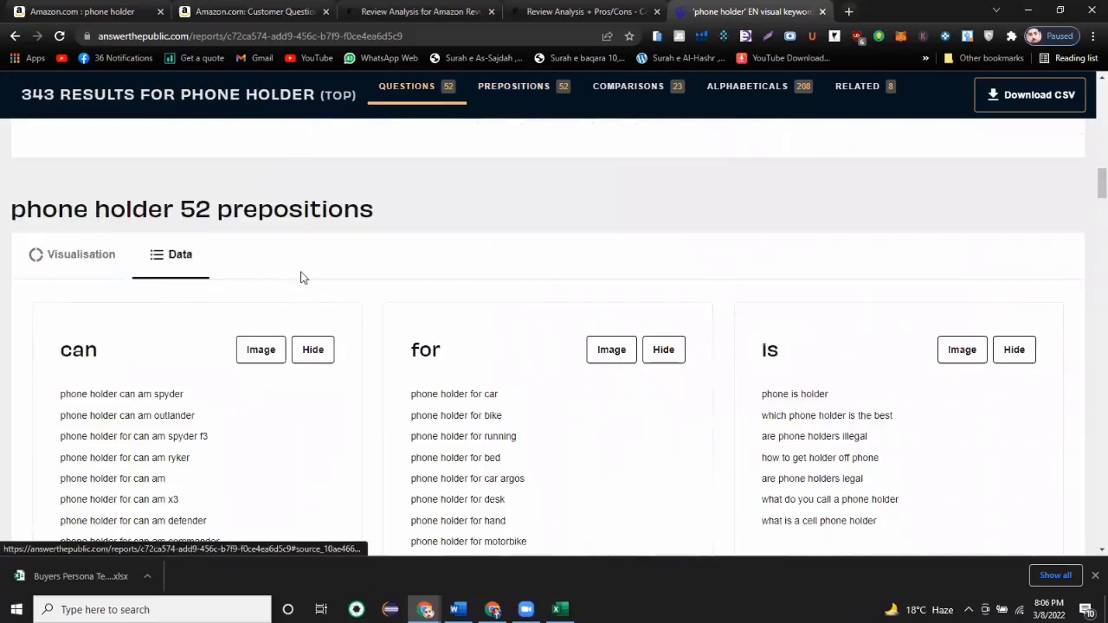
Look through the phone holder preposition data lists from "can" to "without", dismissing the Pro Plan pop-up.
scroll(301, 277, "down", 2)
scroll(312, 348, "up", 2)
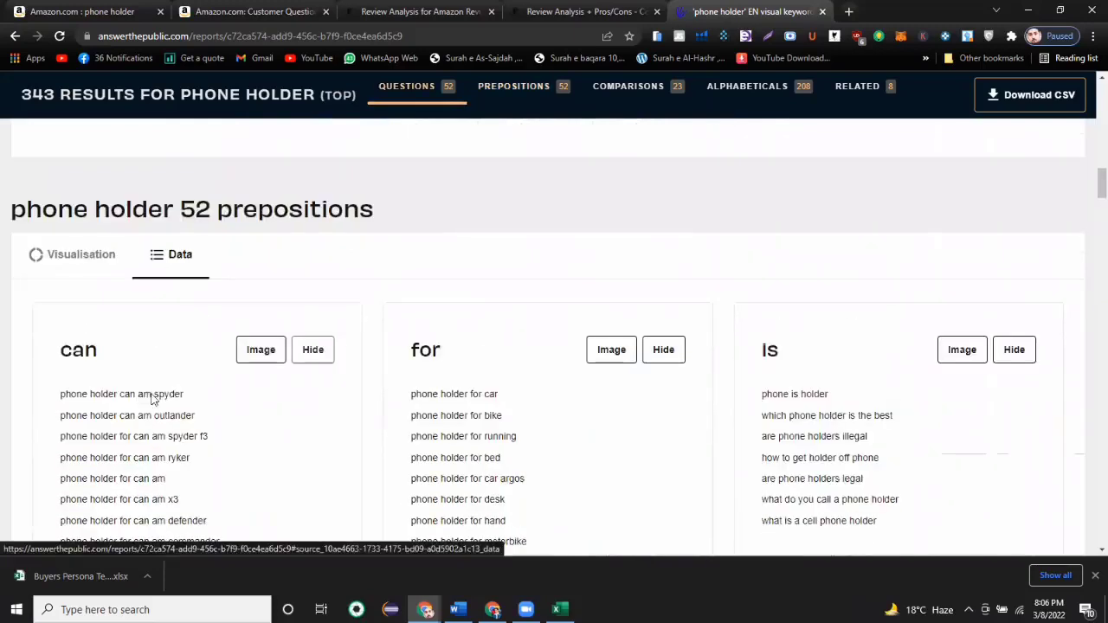
scroll(291, 275, "down", 2)
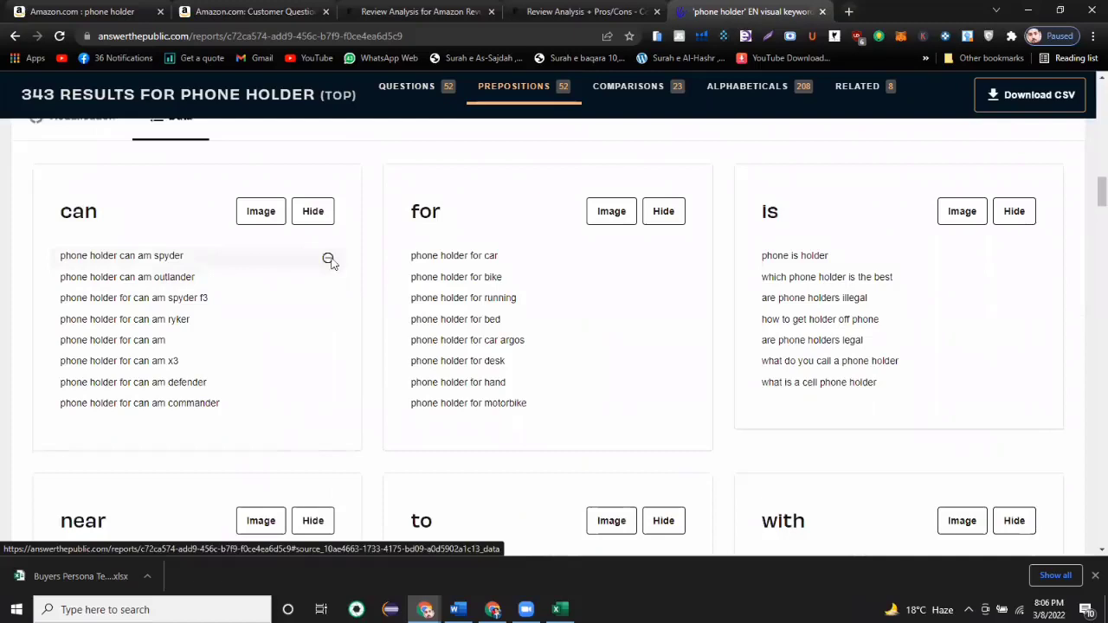
left_click(663, 212)
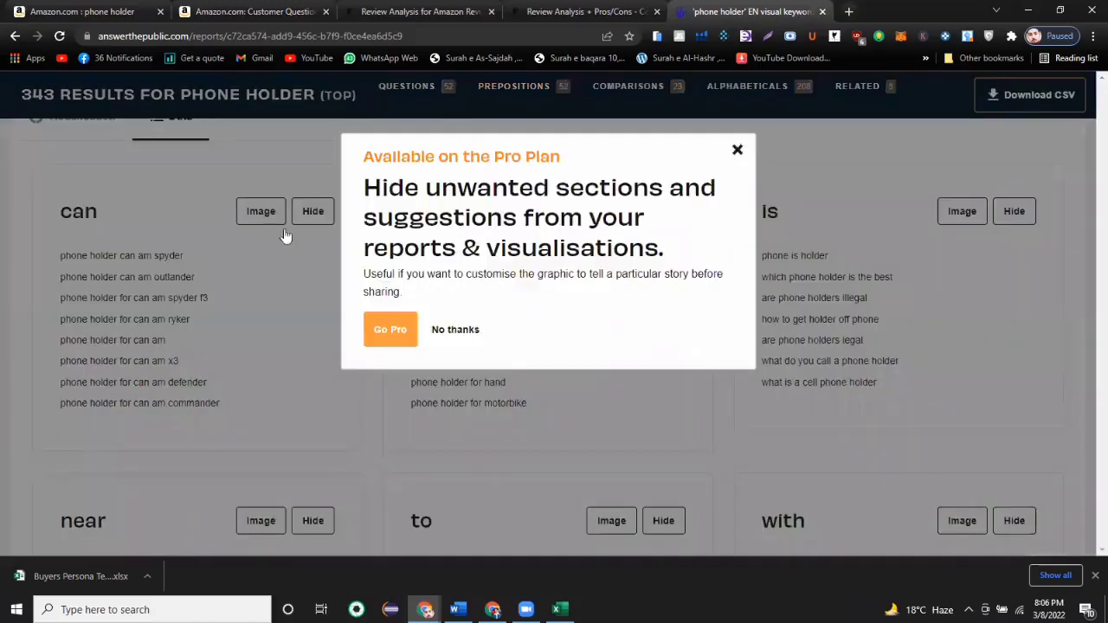
left_click(770, 218)
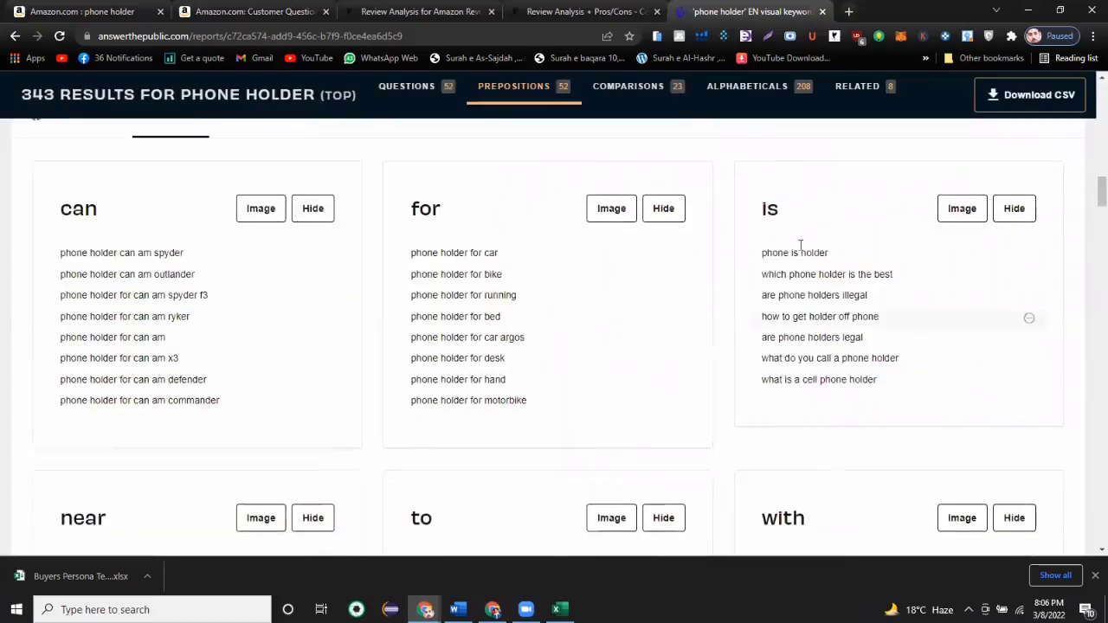
scroll(60, 277, "down", 4)
scroll(133, 362, "down", 3)
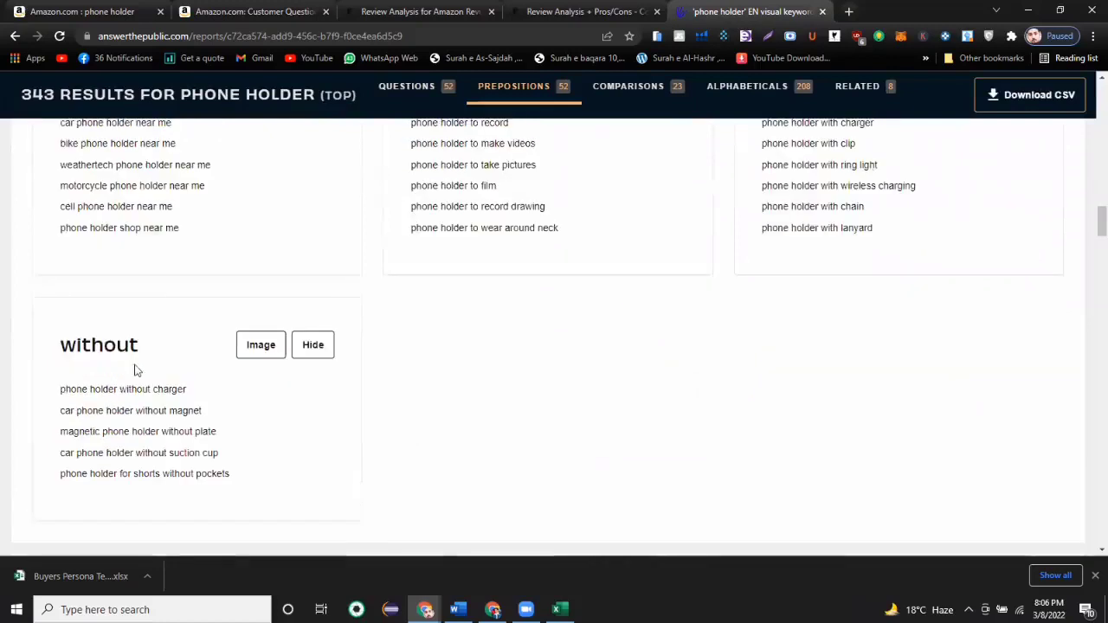
Return to the questions wheel and review its branches, such as what, where, are, which, who, how and can.
scroll(579, 366, "up", 10)
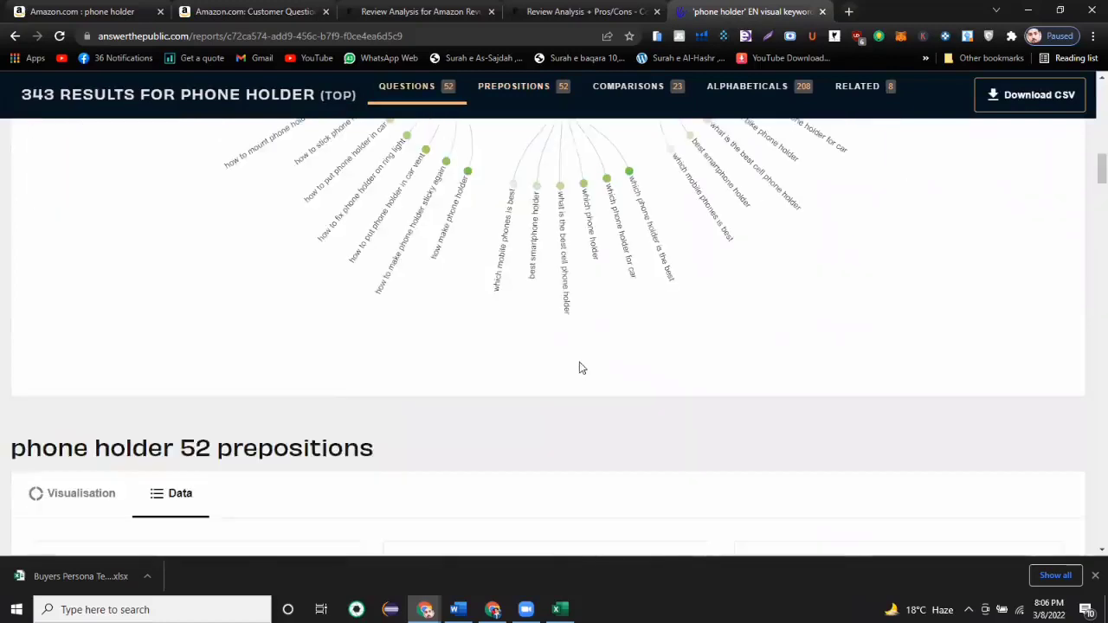
scroll(578, 345, "up", 5)
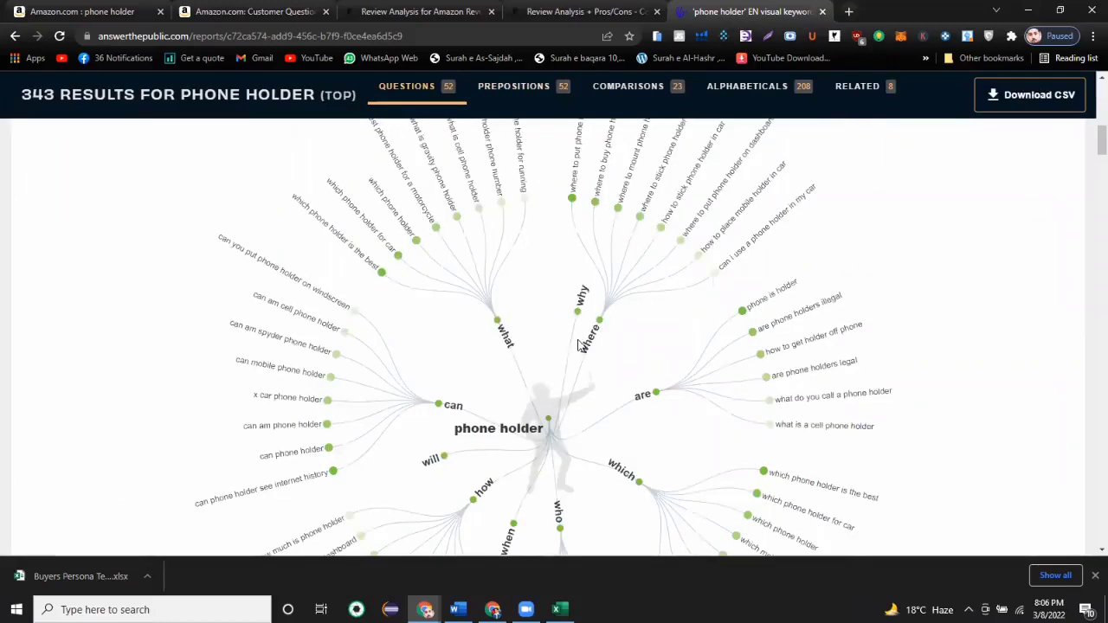
scroll(572, 327, "up", 1)
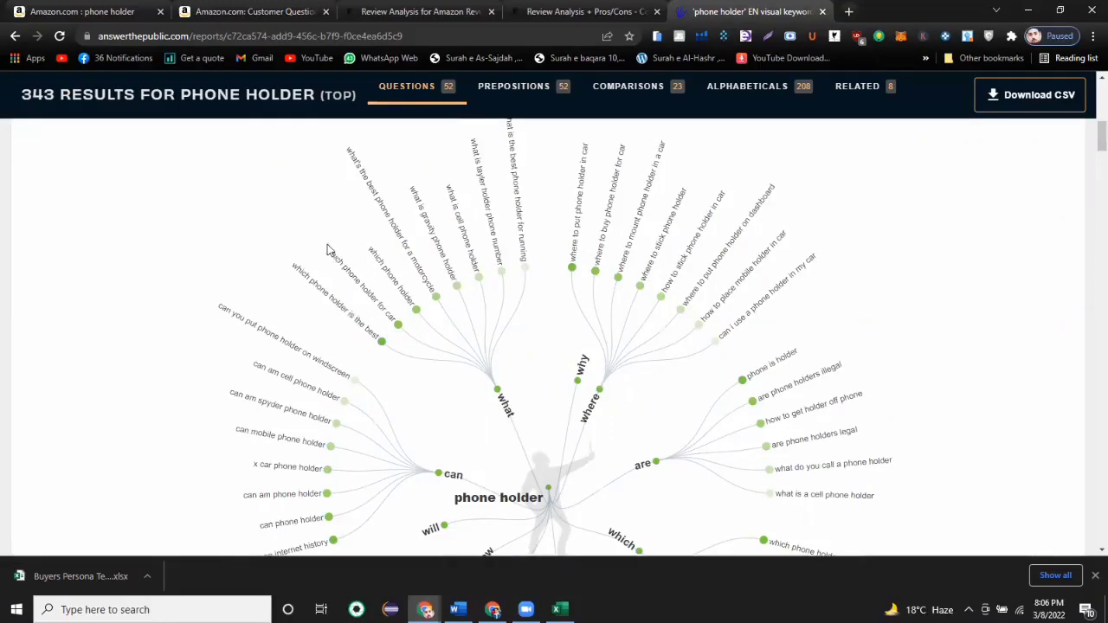
left_click_drag(411, 298, 823, 309)
left_click(822, 342)
scroll(555, 367, "down", 2)
scroll(554, 364, "down", 2)
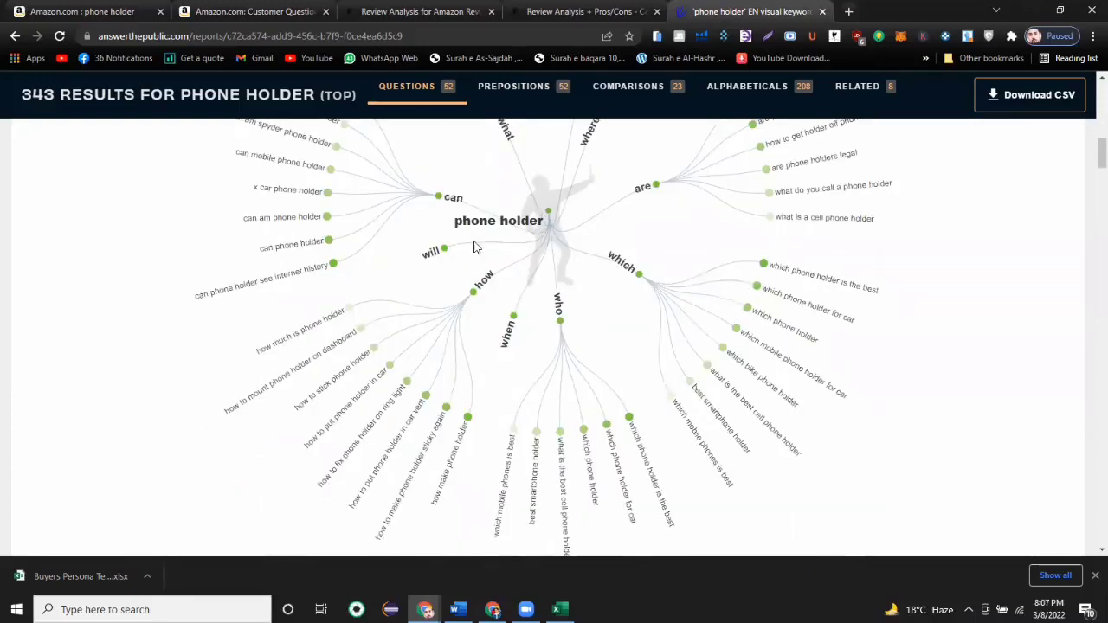
scroll(475, 245, "up", 2)
left_click_drag(184, 186, 778, 545)
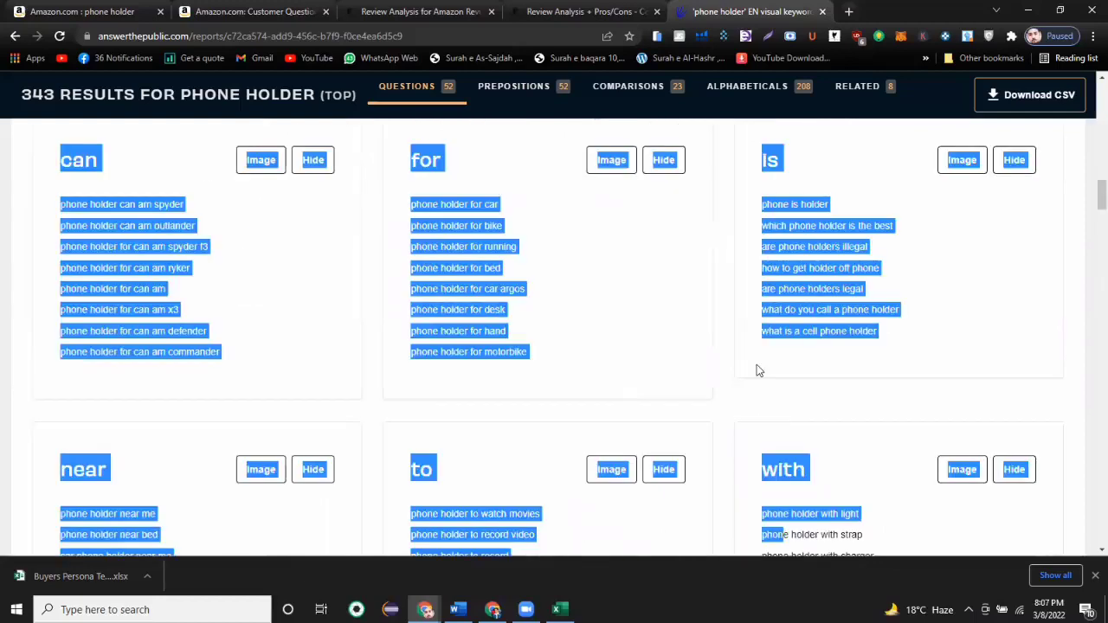
scroll(665, 410, "up", 3)
scroll(714, 461, "up", 4)
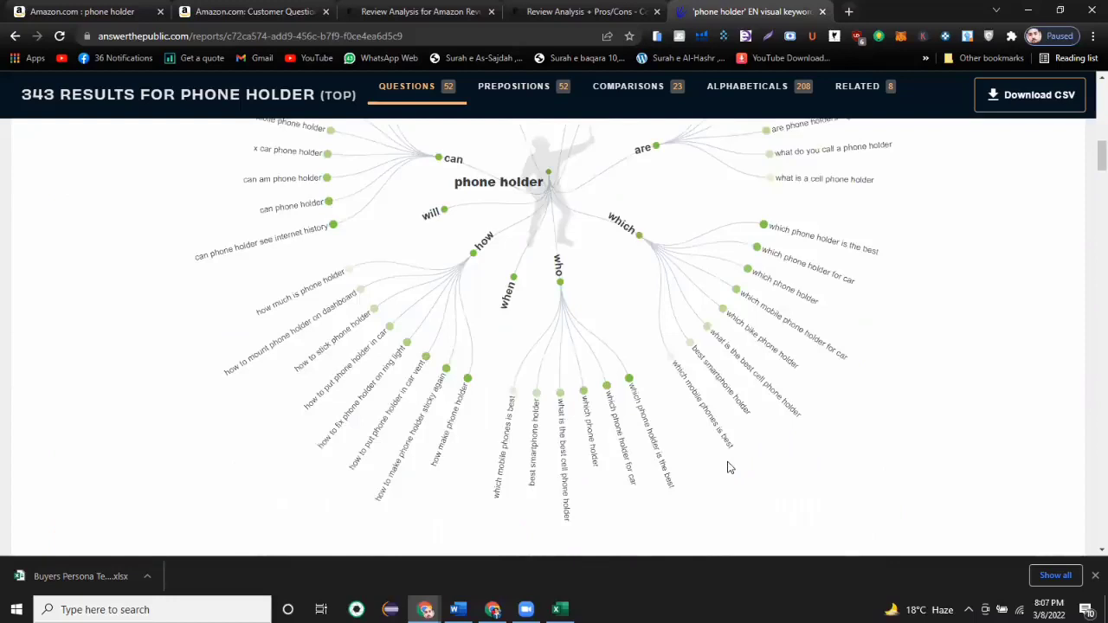
scroll(727, 468, "up", 5)
scroll(727, 468, "down", 3)
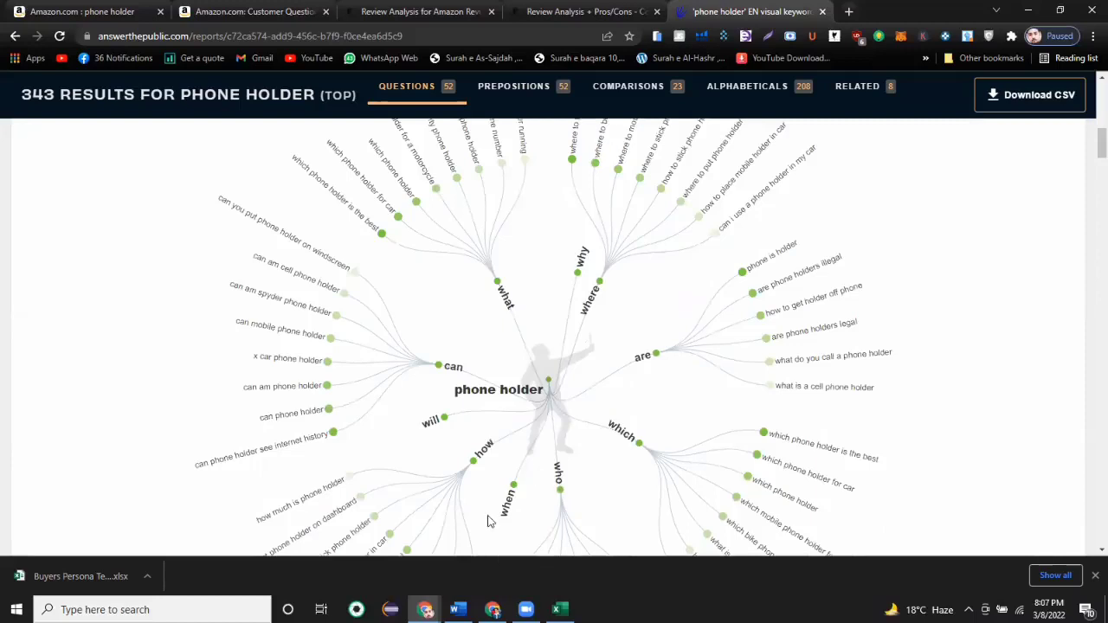
scroll(490, 520, "up", 5)
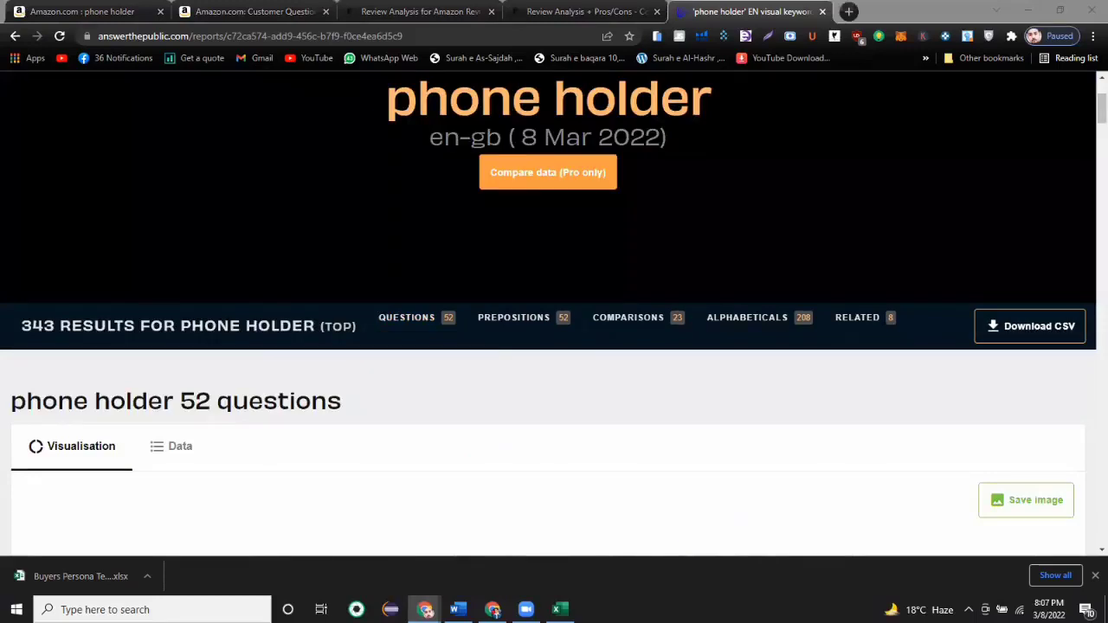
Switch to the open review analysis of the gooseneck phone holder and close its full list of Video comments.
scroll(435, 442, "up", 2)
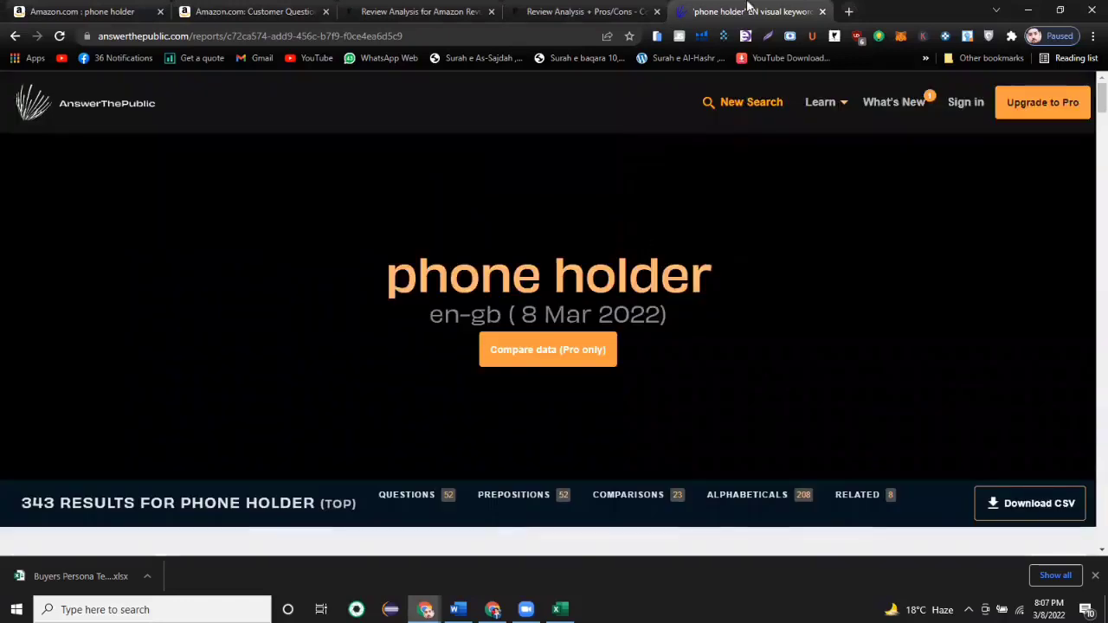
left_click(841, 102)
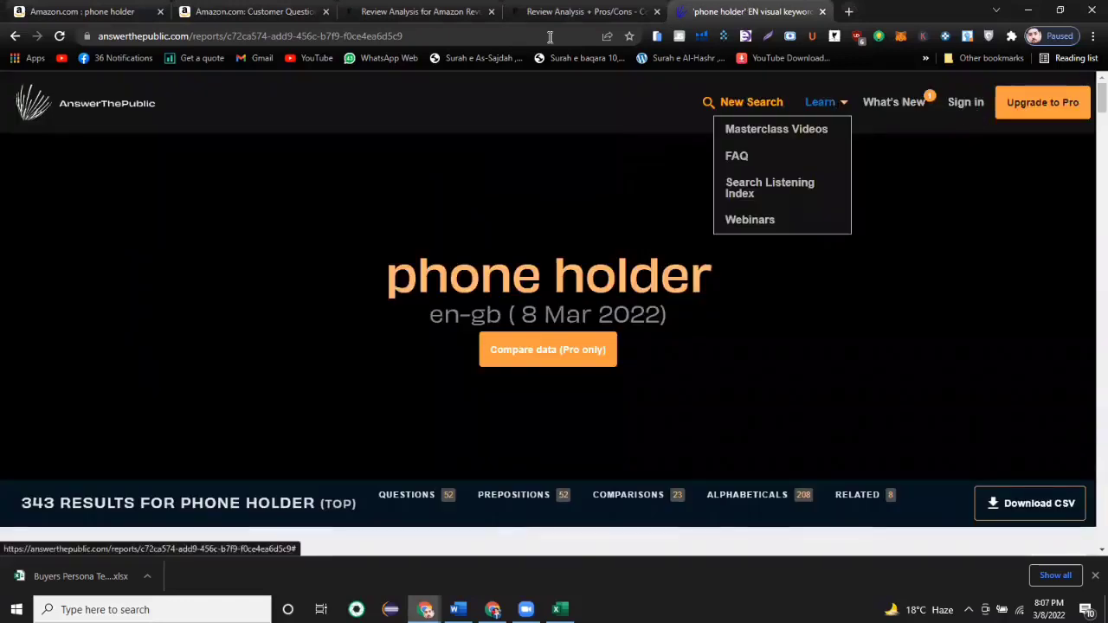
key("ctrl+shift+Tab")
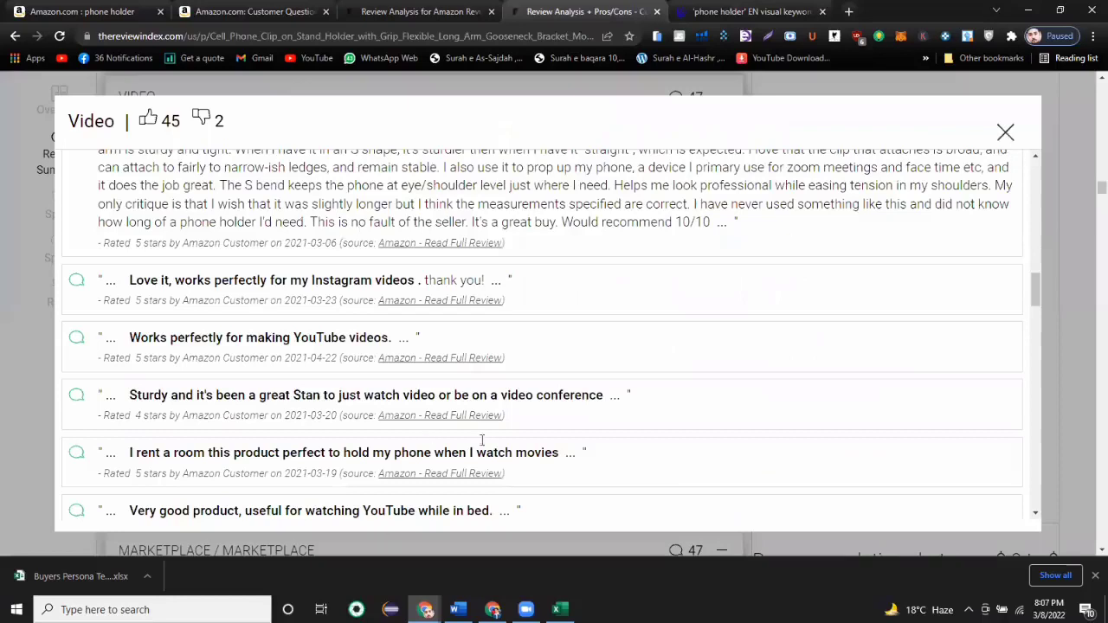
key("Escape")
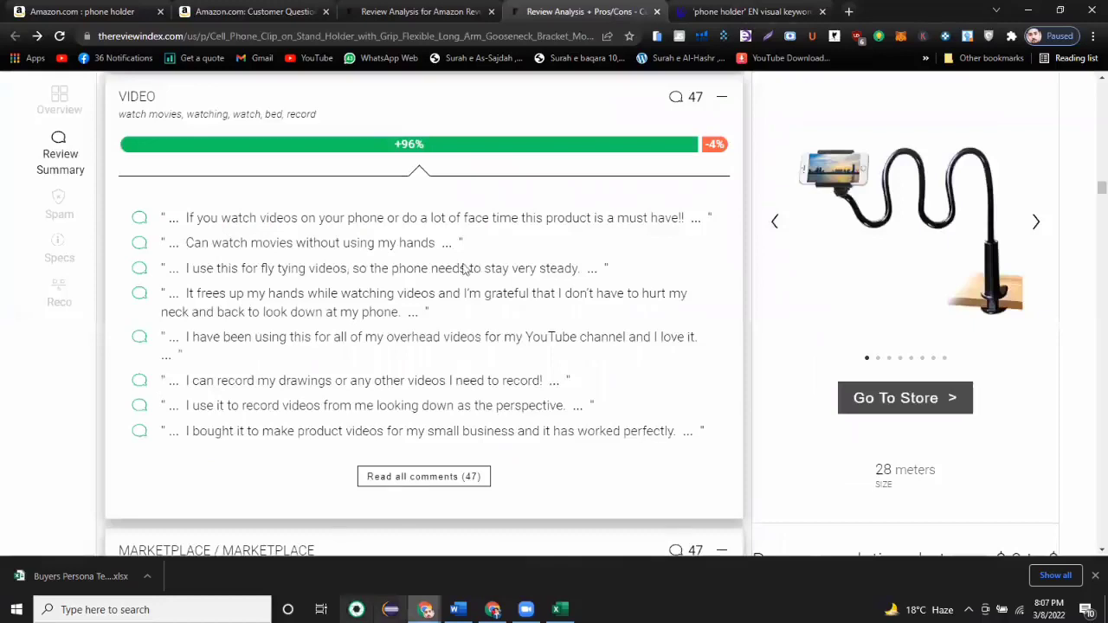
key("alt+Tab")
left_click(1030, 5)
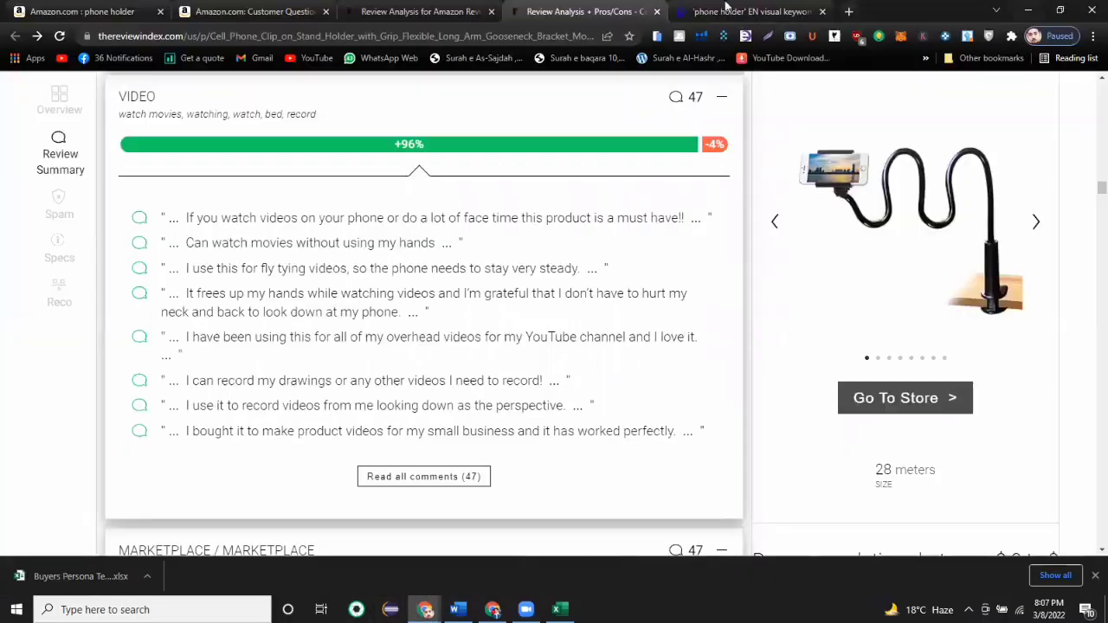
Replace the AnswerThePublic report's address with a Google search for "Primary Motivating Factor" and skim the results.
left_click(731, 11)
right_click(349, 37)
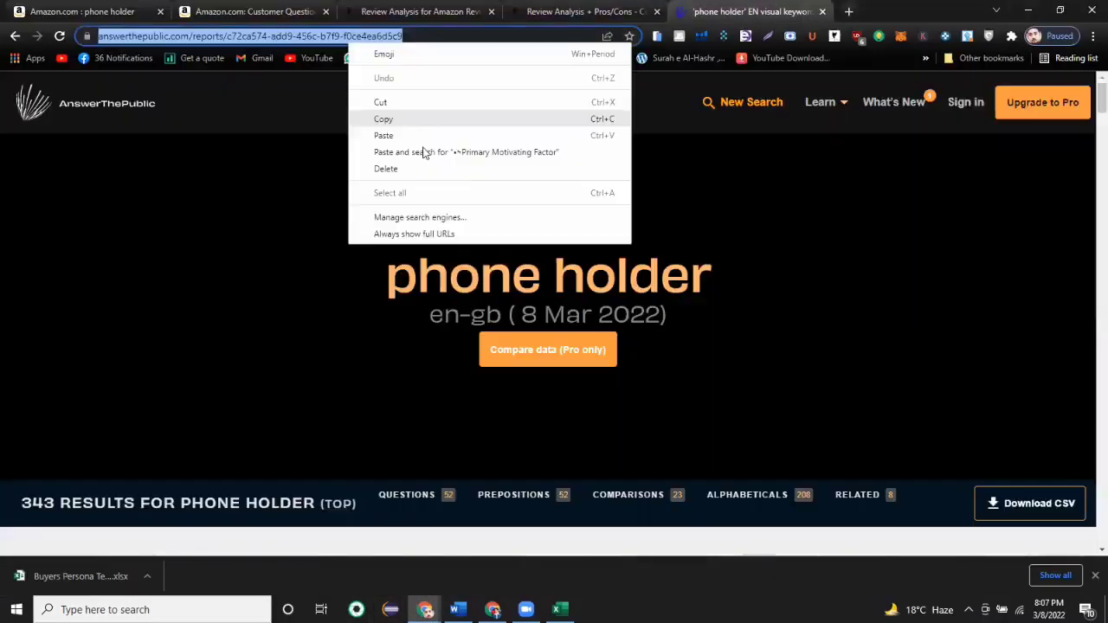
type("•Primary Motivating Factor")
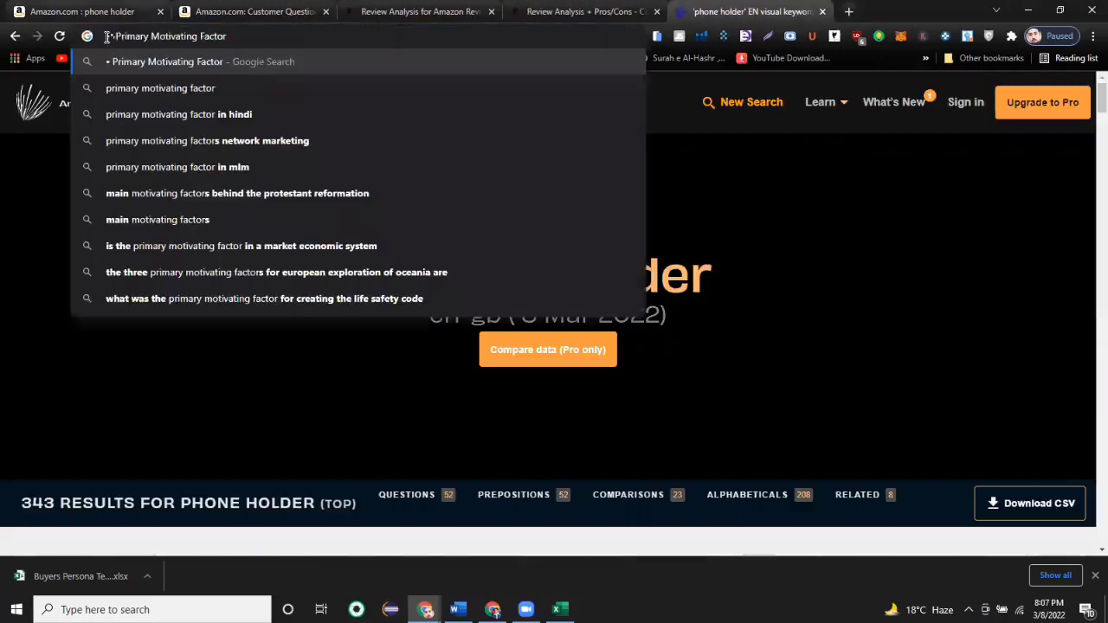
left_click(108, 36)
key("BackSpace")
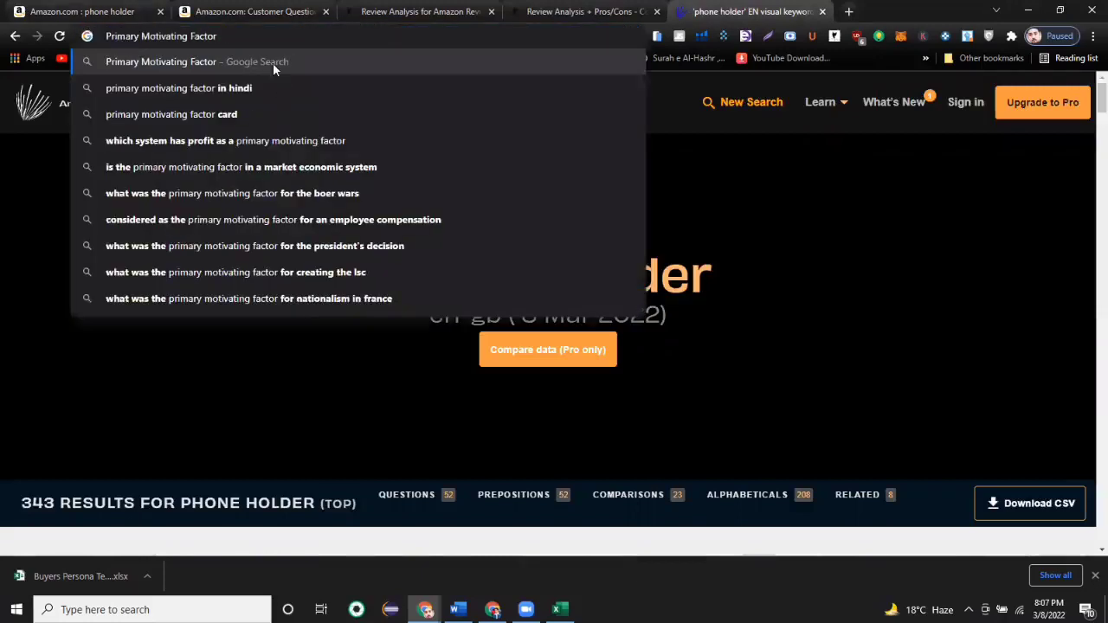
key("Return")
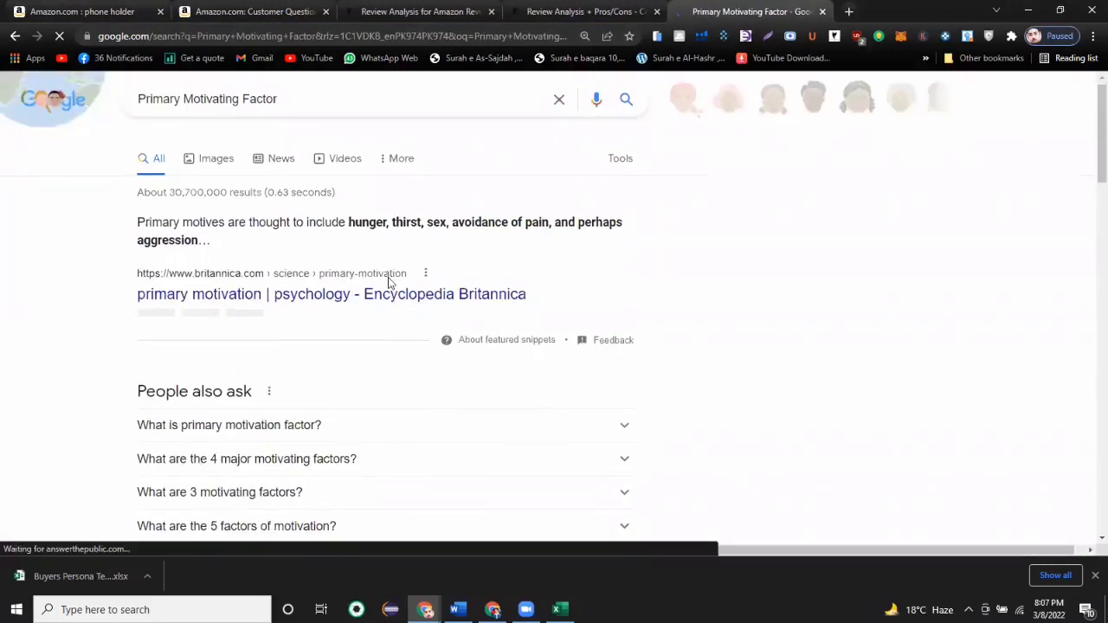
scroll(388, 282, "down", 3)
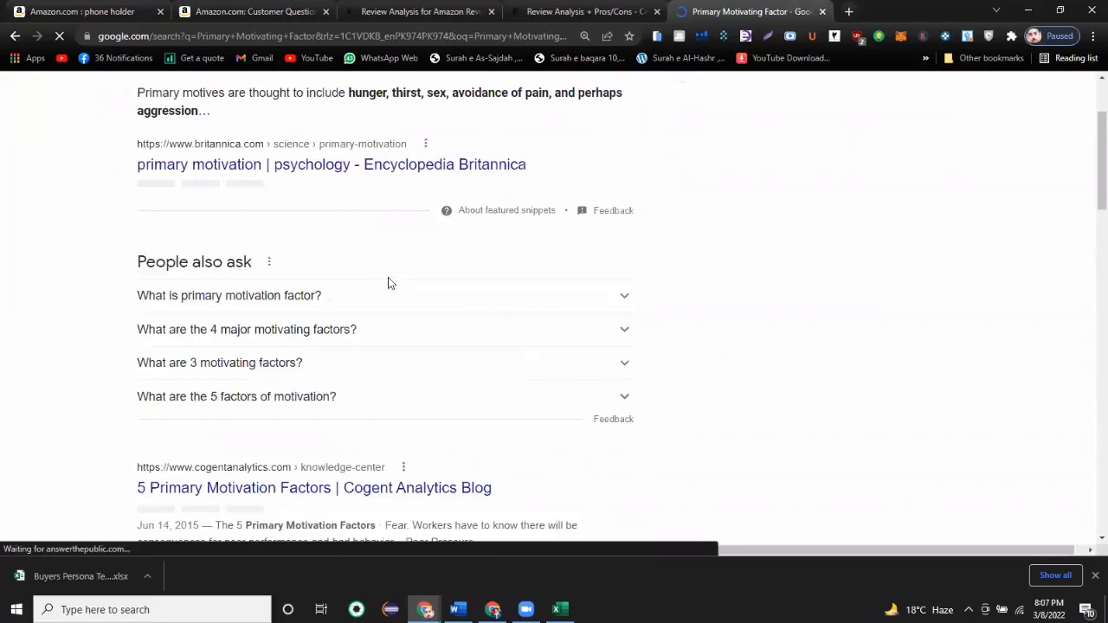
scroll(457, 345, "down", 1)
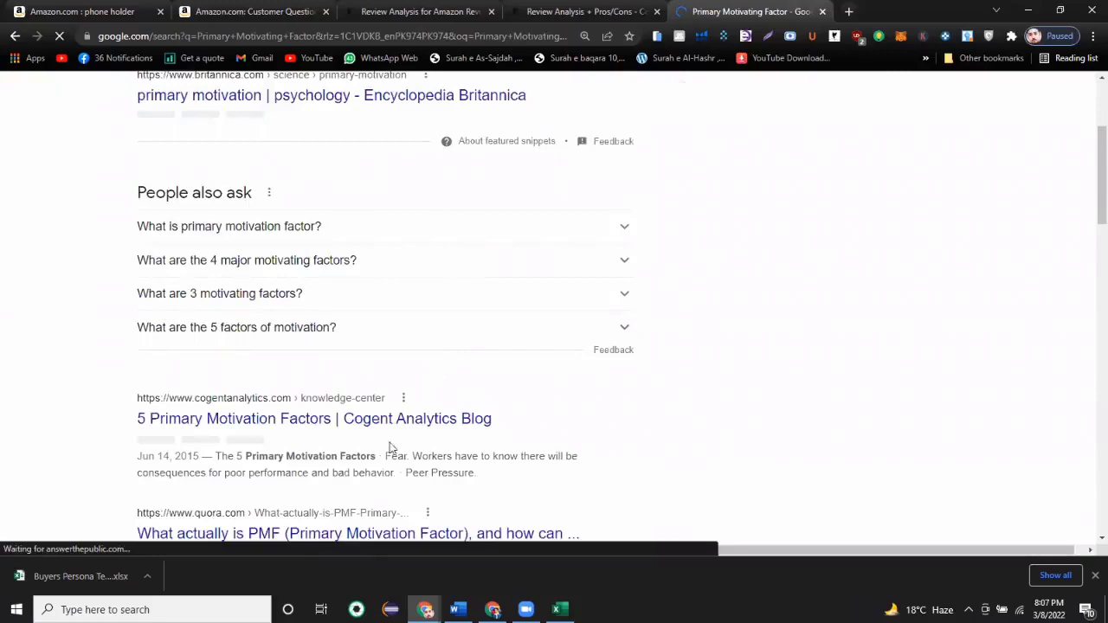
scroll(390, 449, "up", 1)
scroll(291, 108, "up", 3)
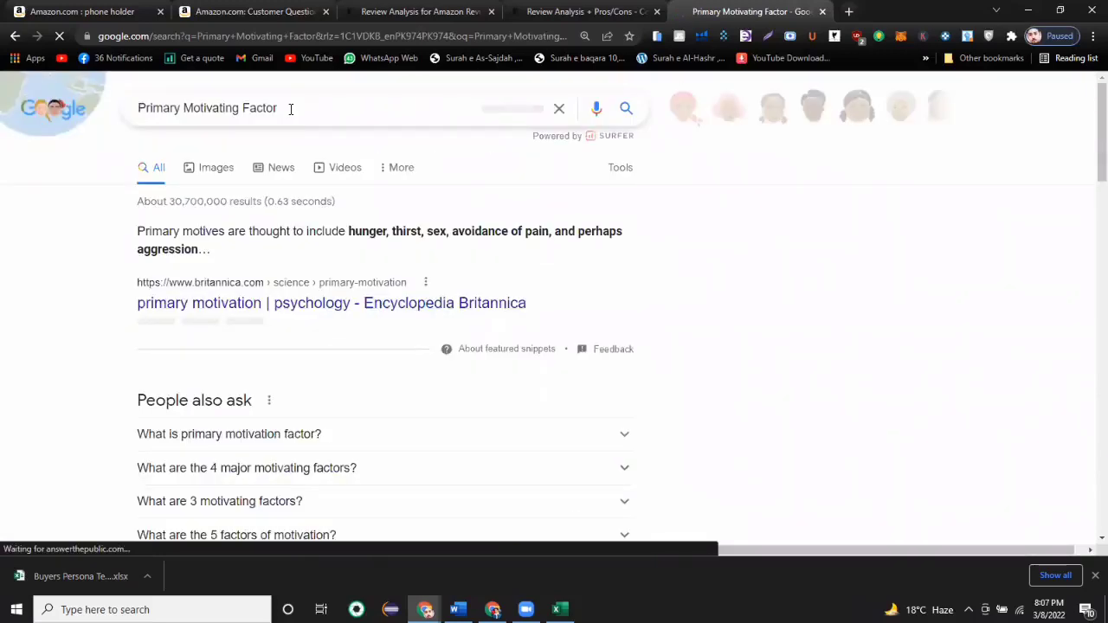
left_click(291, 109)
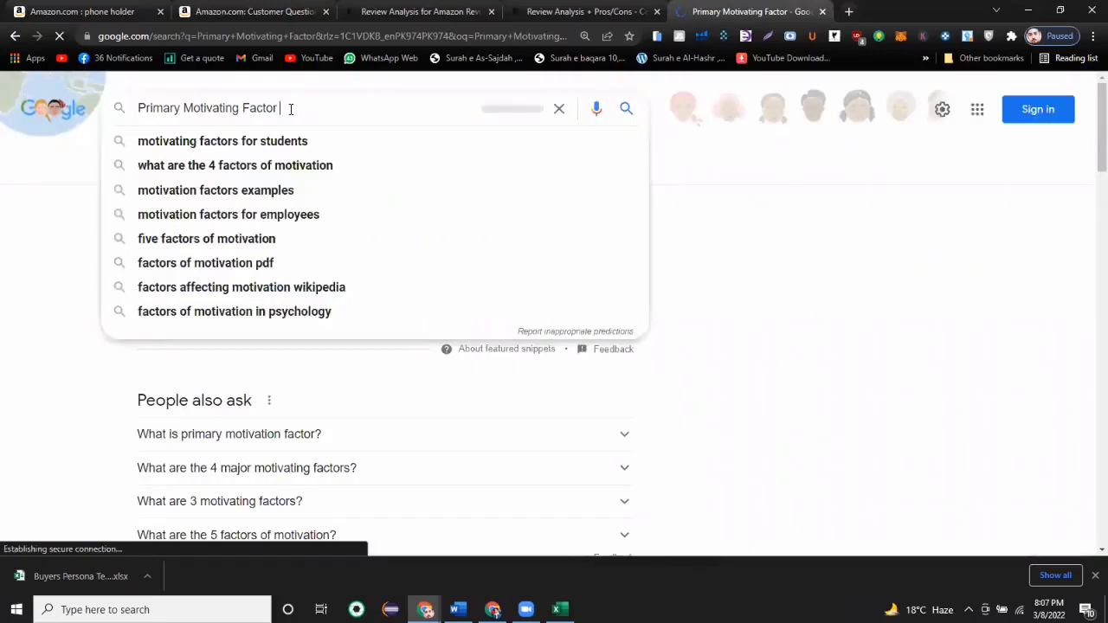
type("for")
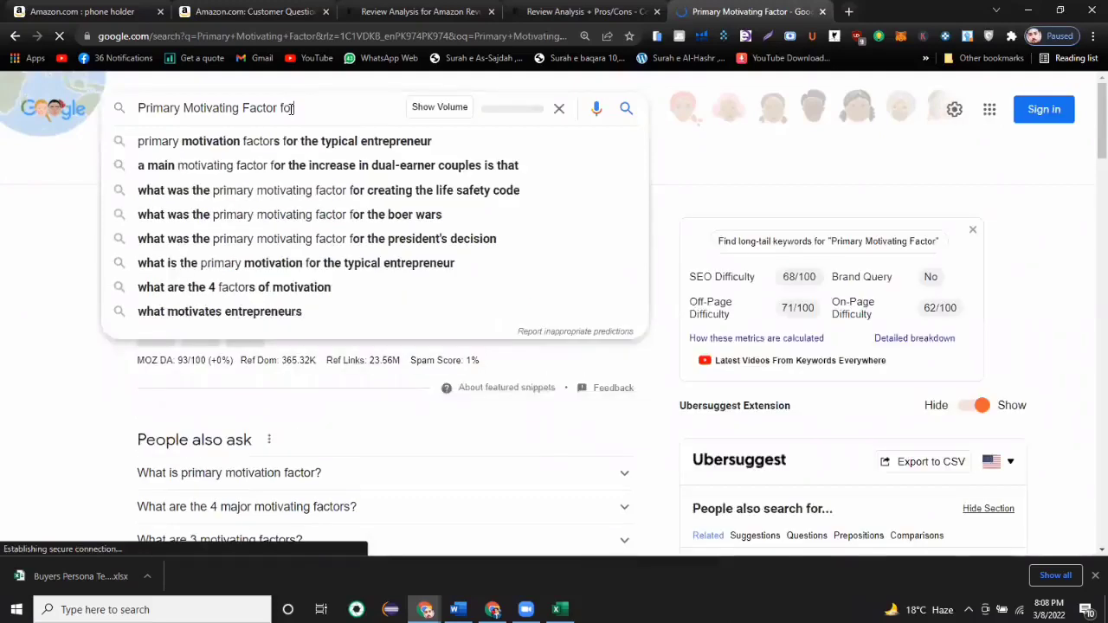
key("BackSpace")
key("BackSpace")
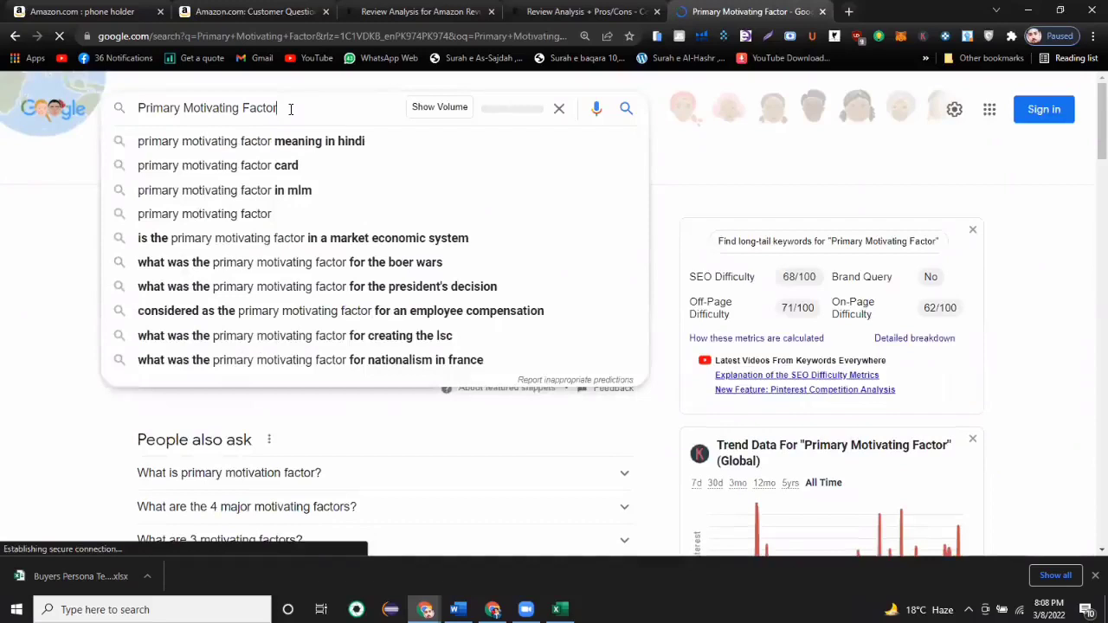
Search Google for "why people use phone holder".
key("ctrl+a")
key("BackSpace")
type("why people use")
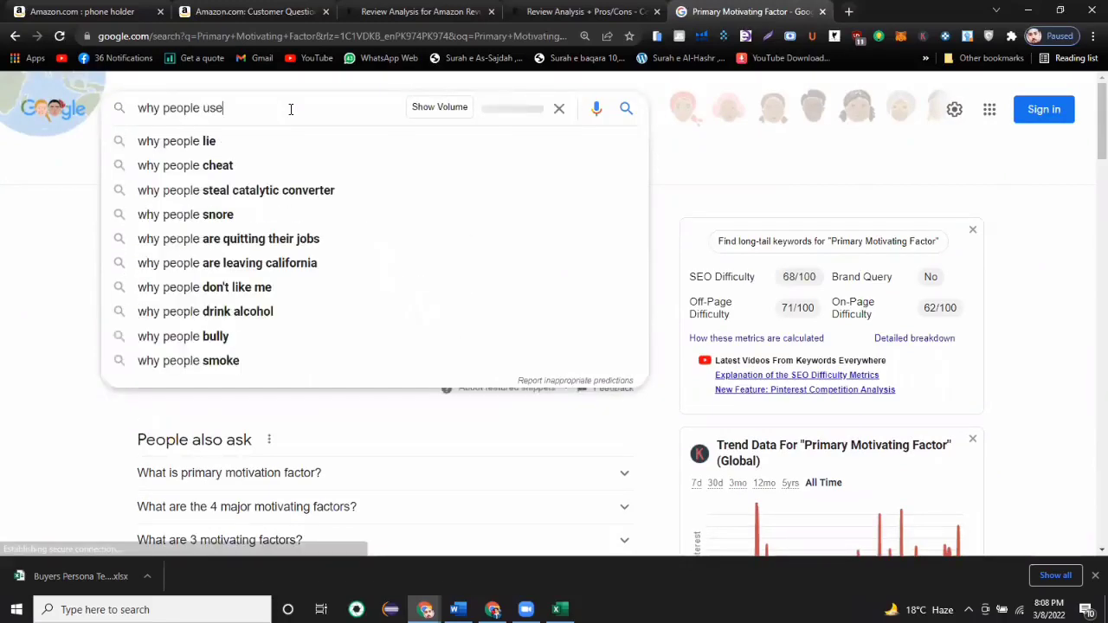
type(" phone hodler")
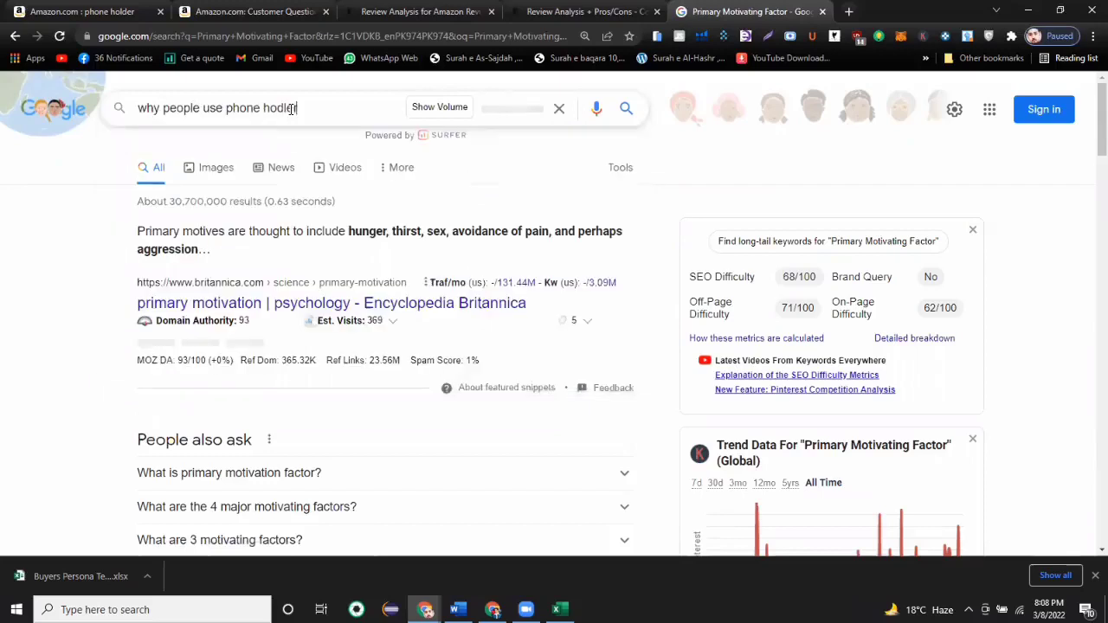
key("BackSpace")
key("BackSpace")
key("BackSpace")
key("BackSpace")
type("lder")
key("Return")
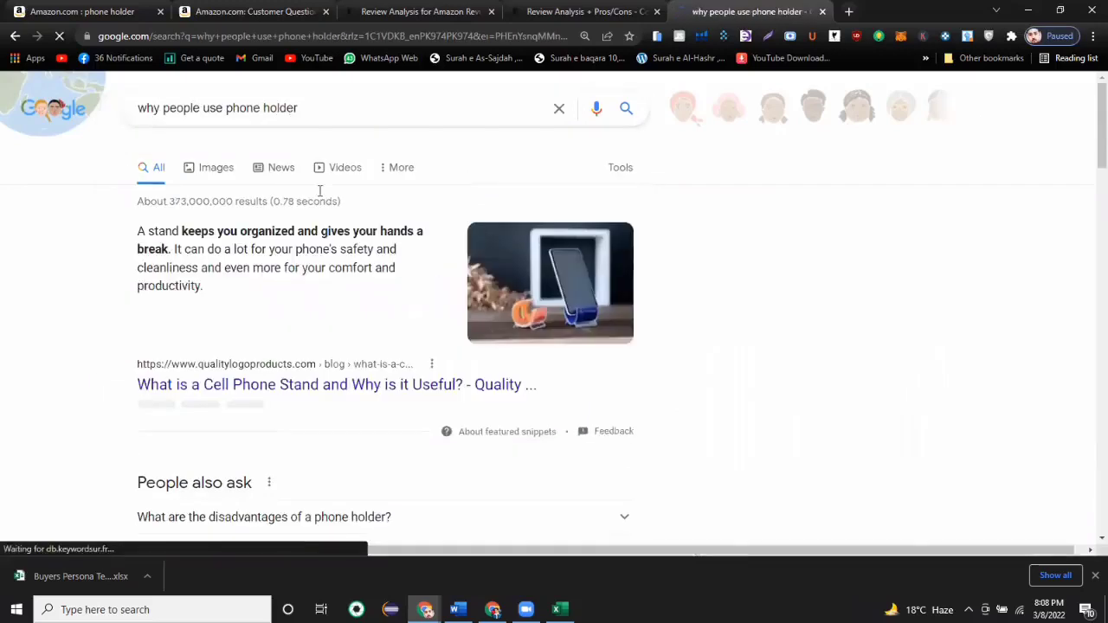
Skim the related questions and articles in the search results about why people use phone holders.
scroll(218, 286, "down", 4)
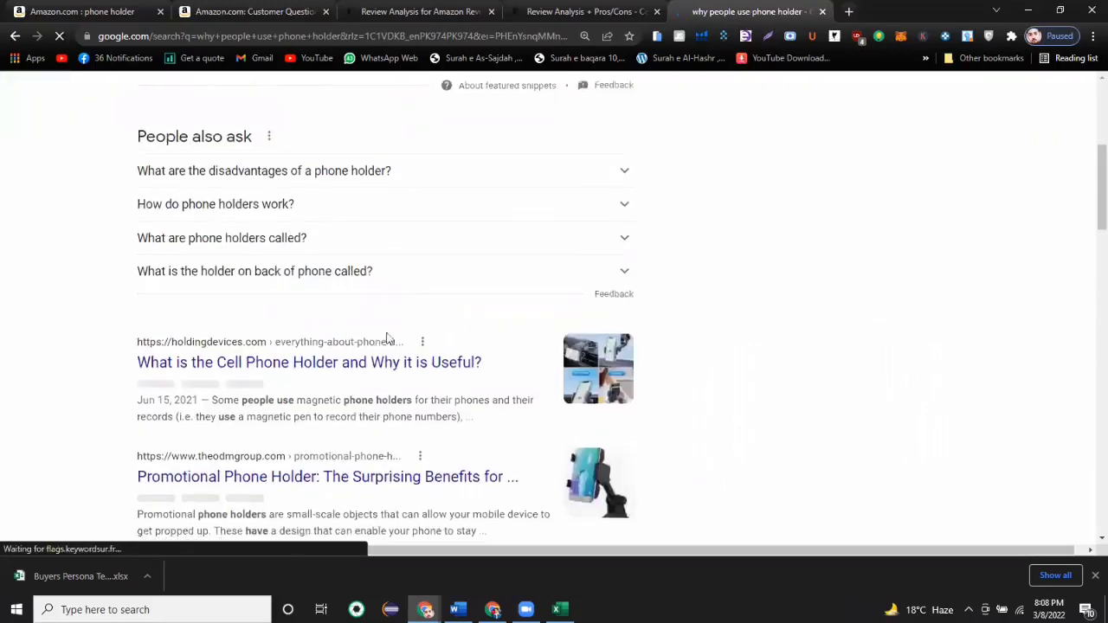
scroll(121, 301, "down", 2)
scroll(405, 359, "down", 6)
left_click_drag(1097, 309, 1097, 102)
triple_click(218, 108)
left_click(30, 280)
Search Google for the suggested query "primary motivating factor behind phone holder for car" and skim the related questions and results.
triple_click(276, 103)
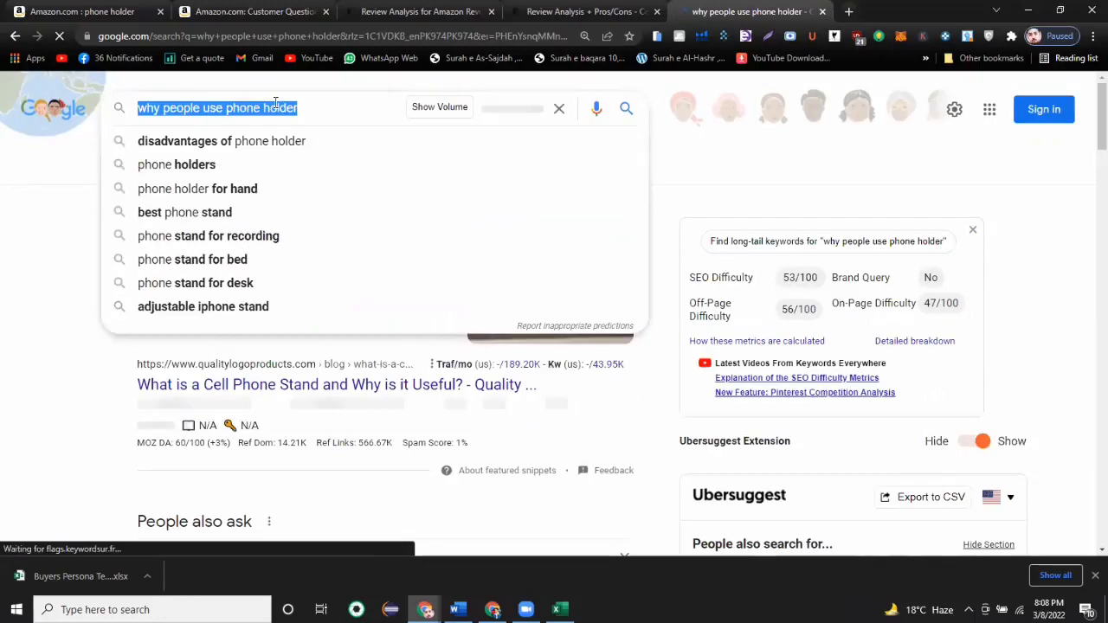
type("primary")
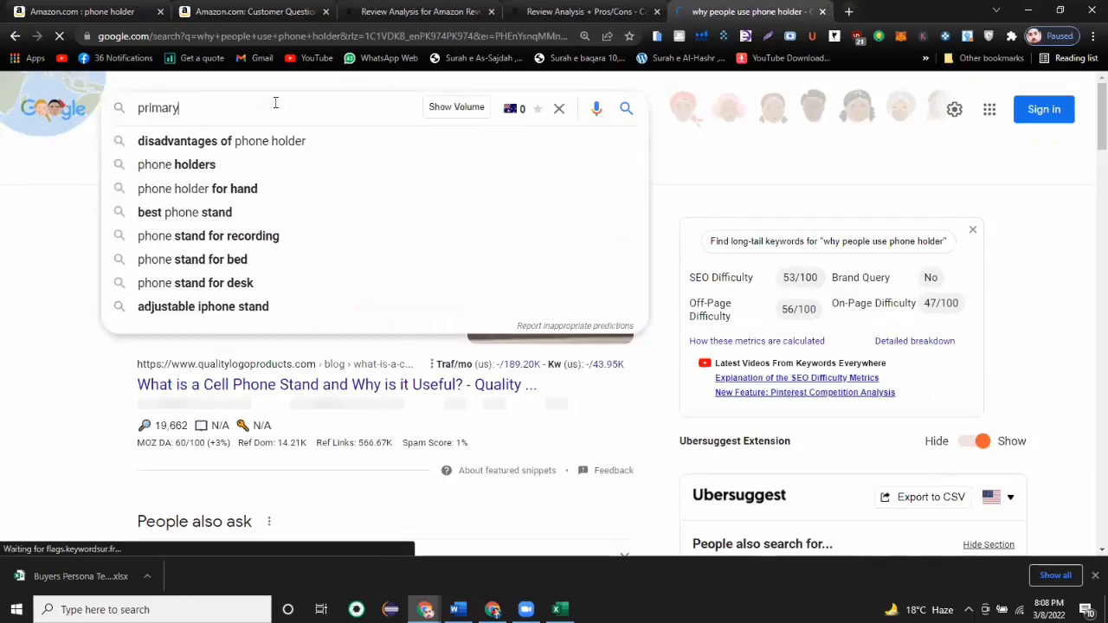
type(" motivatng fa")
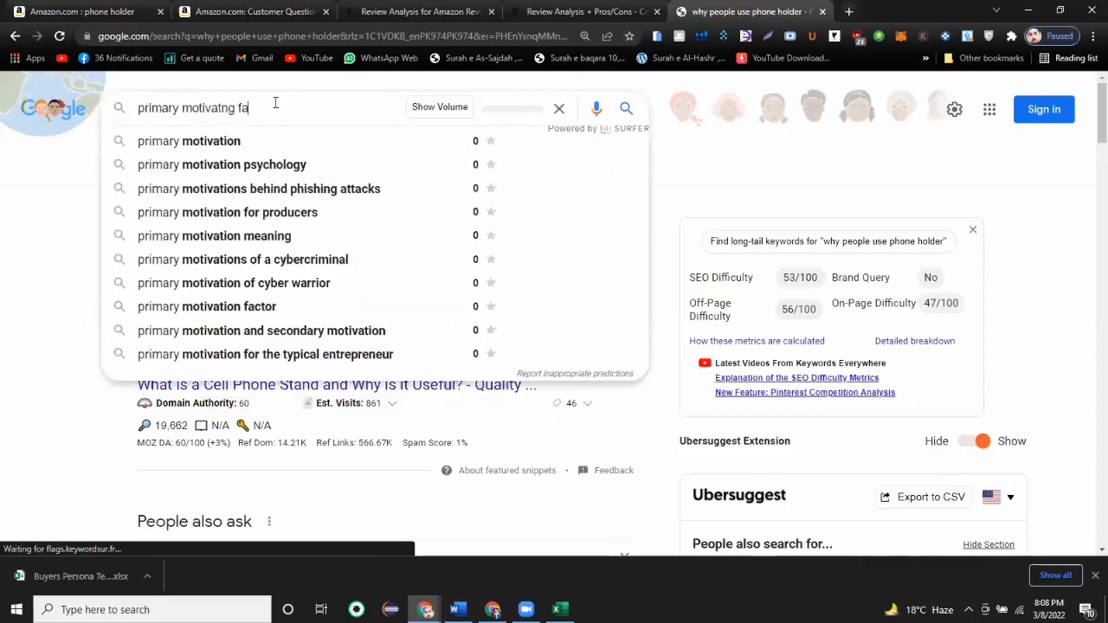
type("cor")
key("BackSpace")
key("BackSpace")
type("tor")
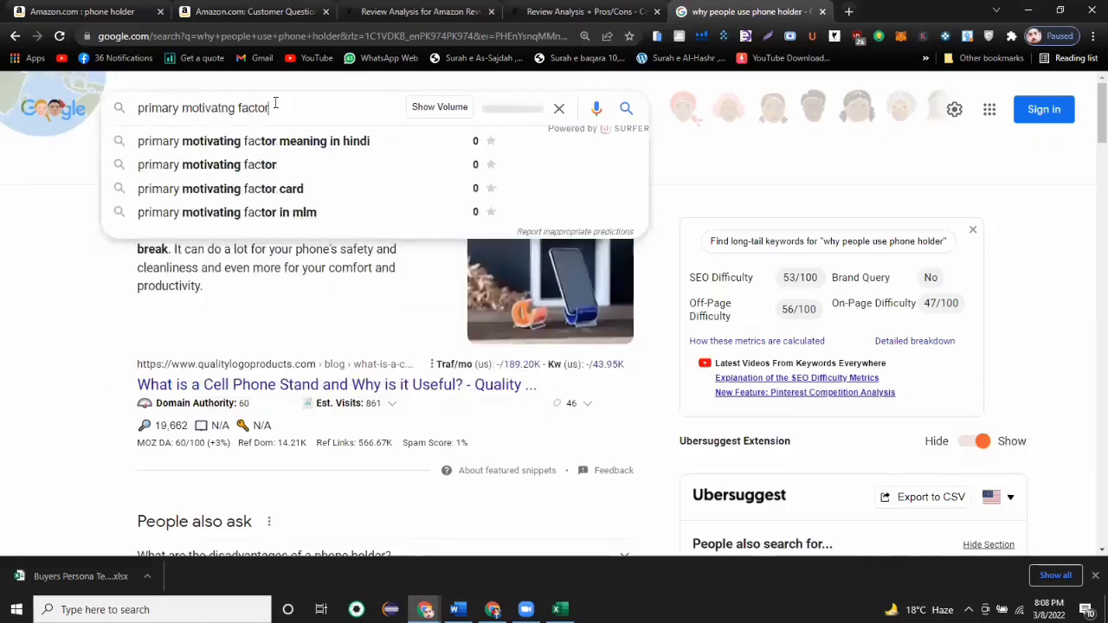
type(" behind p")
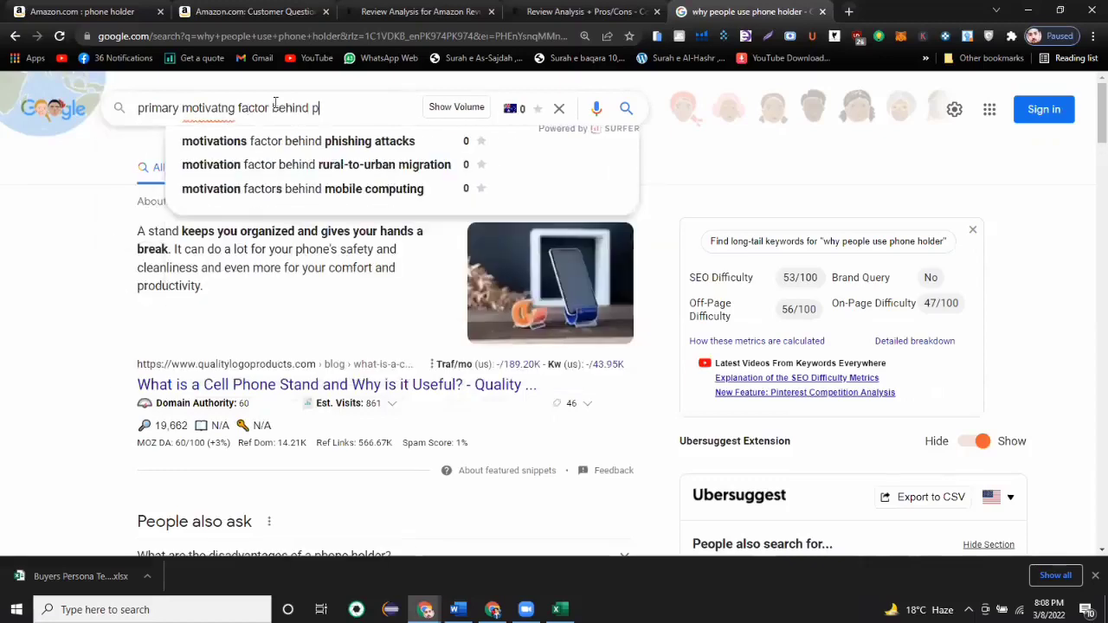
type("hone holder")
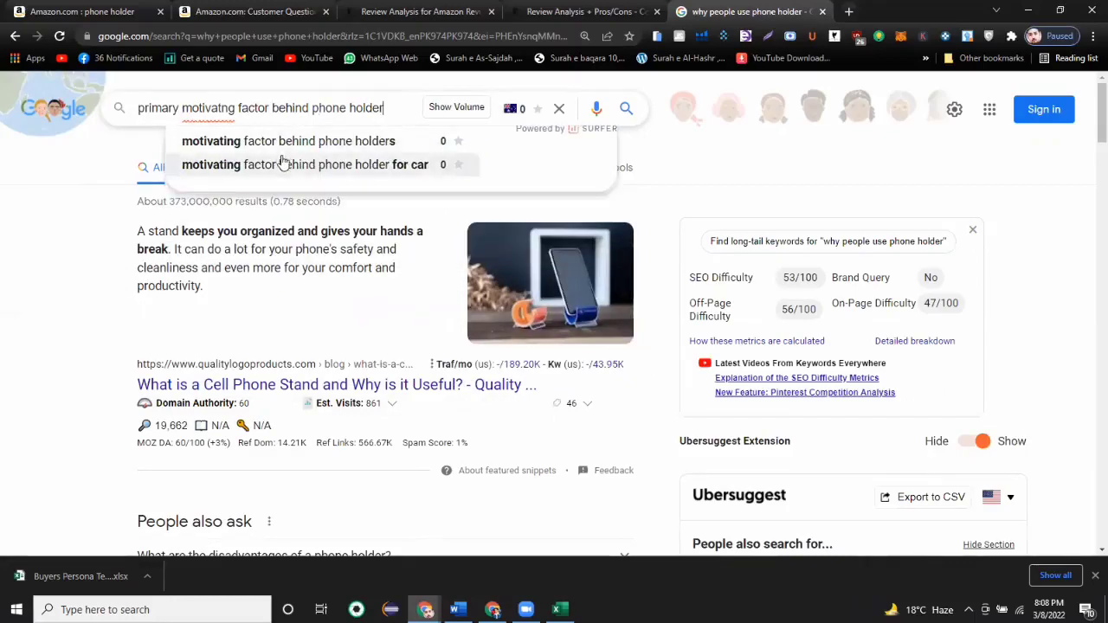
left_click(304, 165)
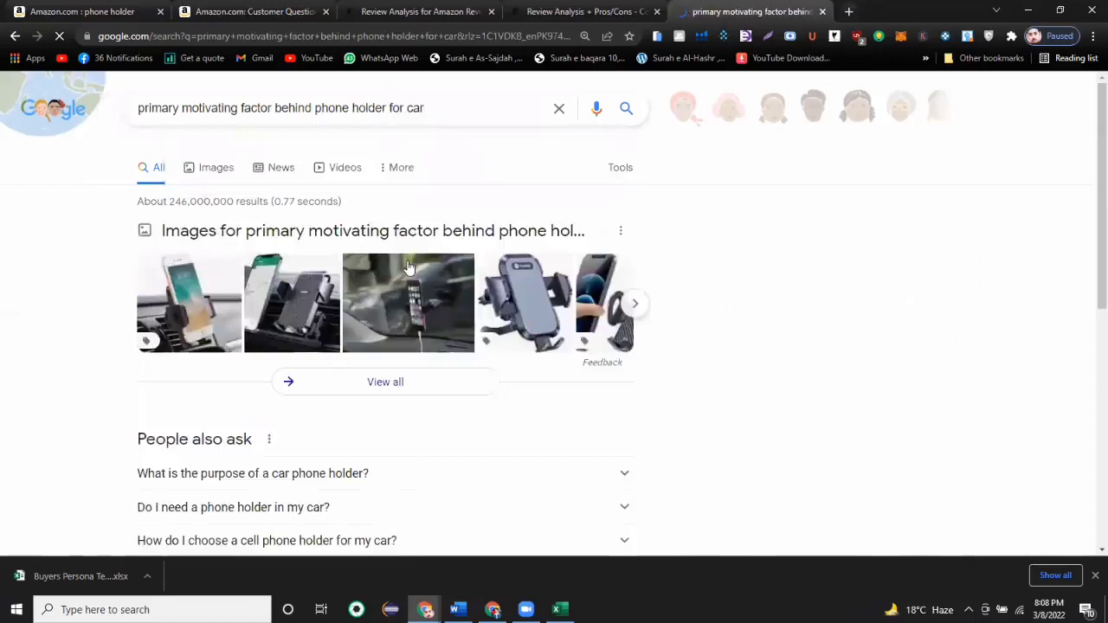
scroll(359, 227, "down", 3)
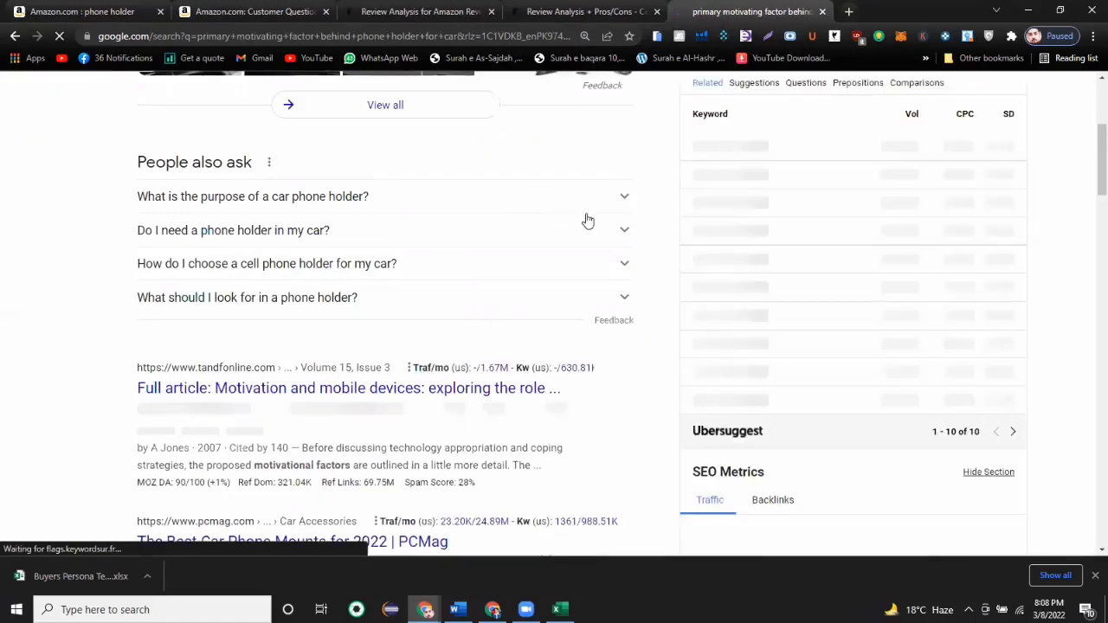
scroll(586, 221, "up", 2)
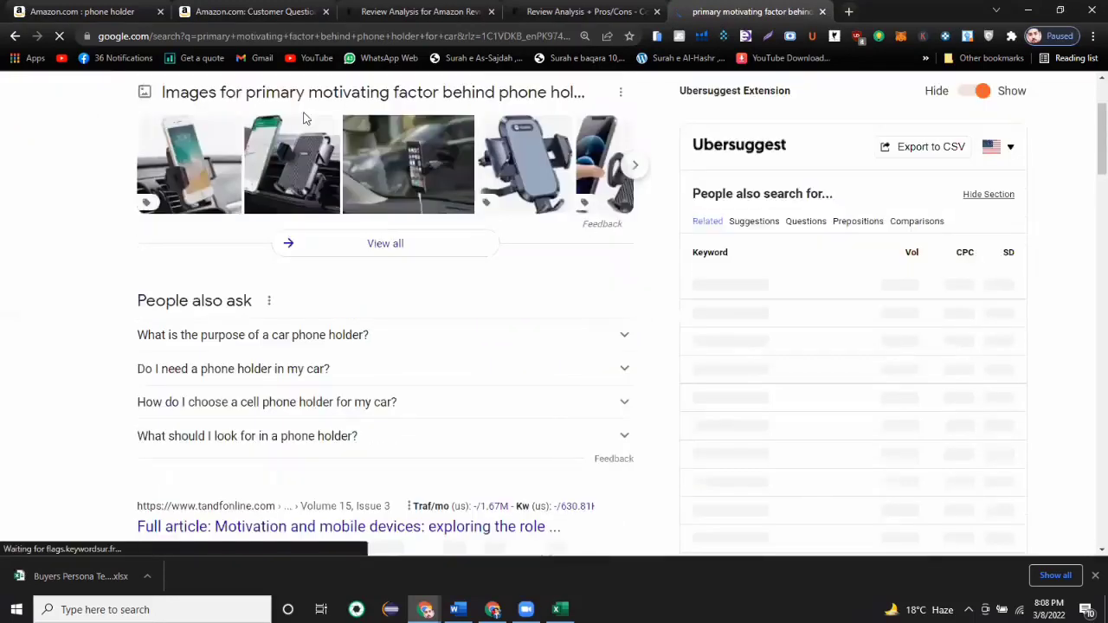
scroll(286, 116, "up", 2)
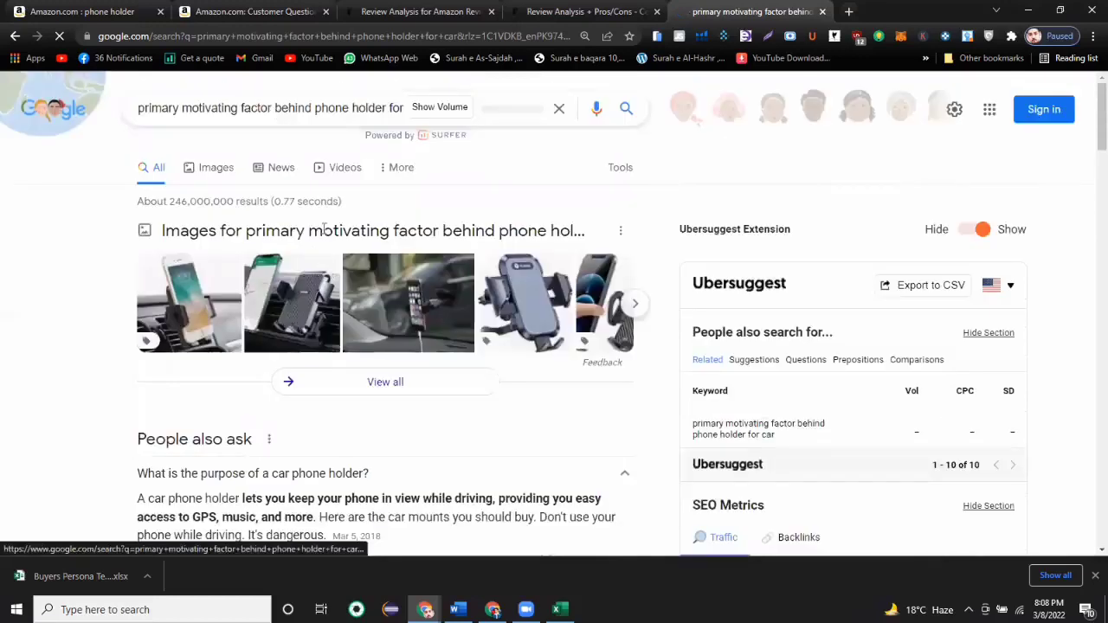
left_click_drag(416, 108, 139, 108)
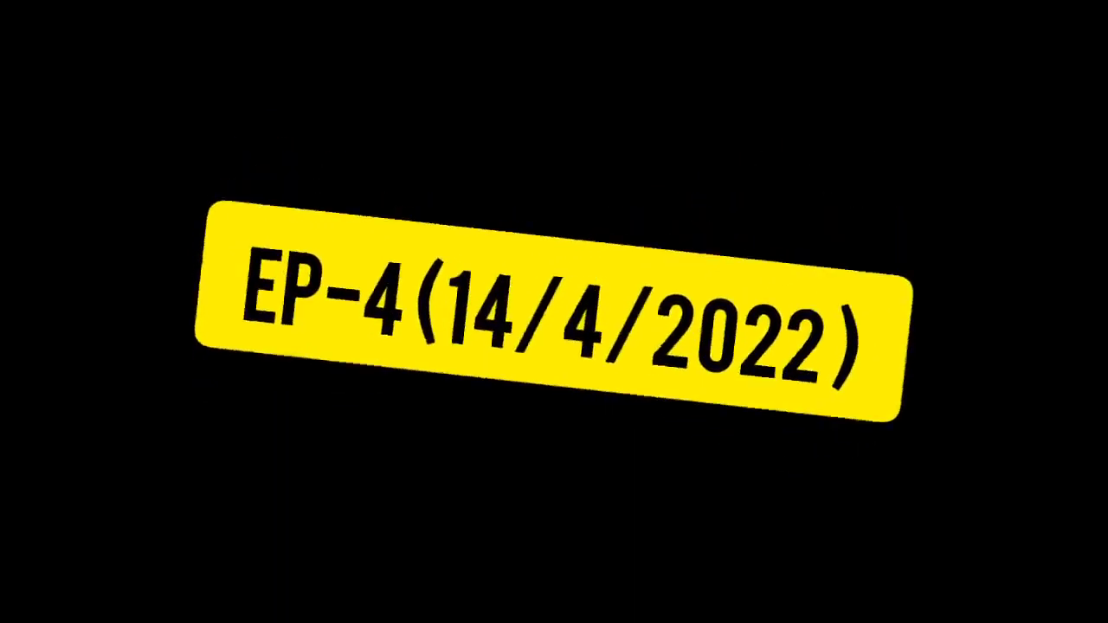